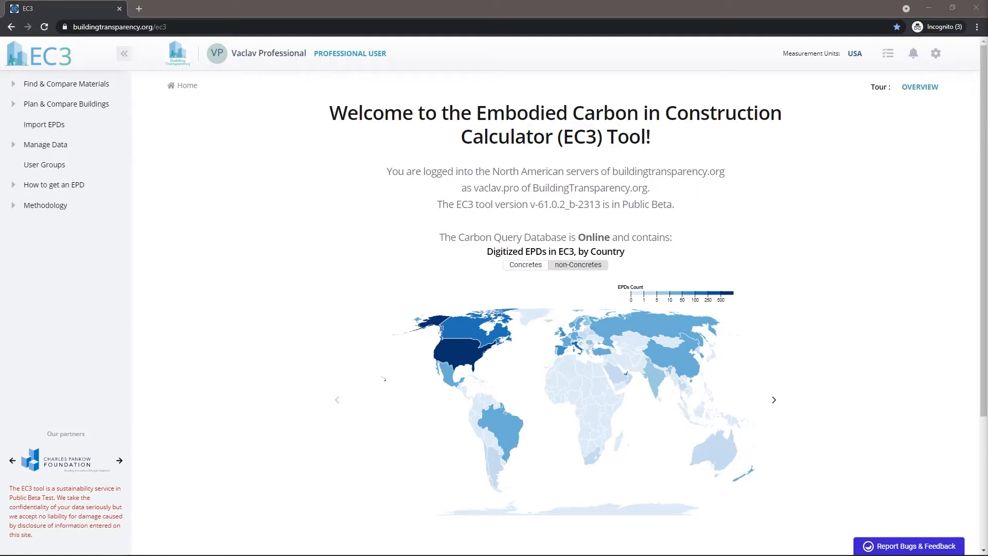
Start a new building project in the own buildings list and look over its blank planner form.
{"action": "left_click", "coordinate": [88, 106]}
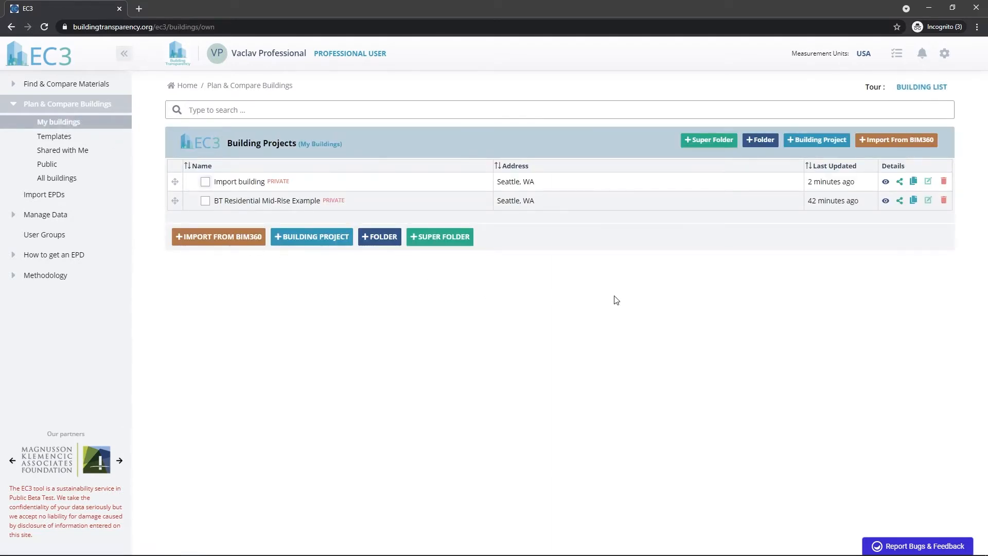
{"action": "left_click", "coordinate": [820, 141]}
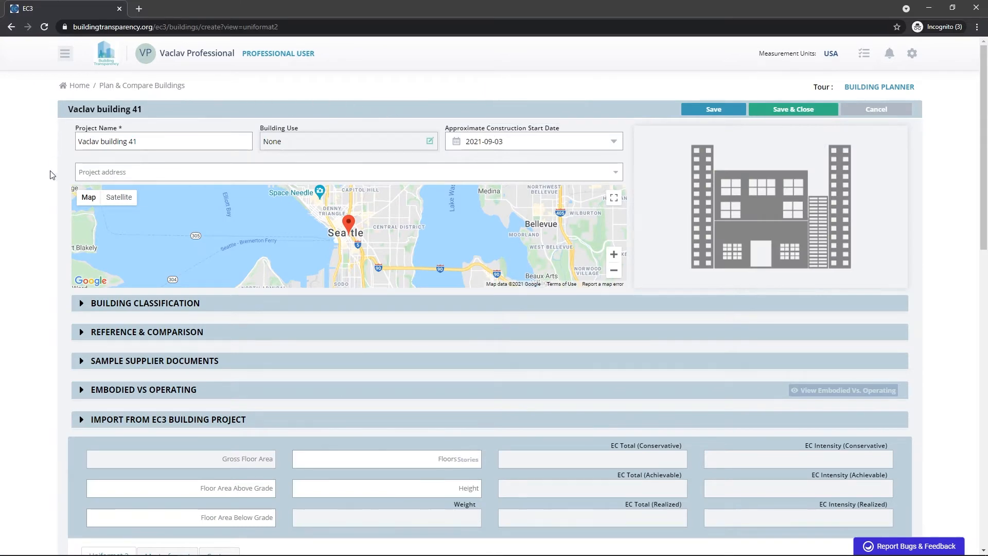
{"action": "scroll", "coordinate": [21, 300], "scroll_direction": "down", "scroll_amount": 7}
{"action": "scroll", "coordinate": [20, 300], "scroll_direction": "down", "scroll_amount": 3}
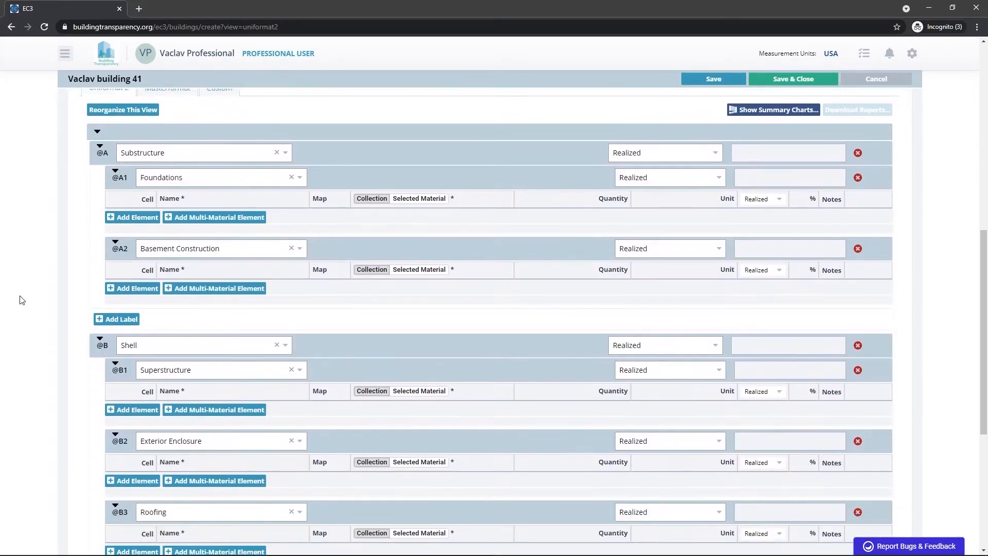
{"action": "scroll", "coordinate": [21, 300], "scroll_direction": "up", "scroll_amount": 5}
{"action": "scroll", "coordinate": [21, 300], "scroll_direction": "up", "scroll_amount": 5}
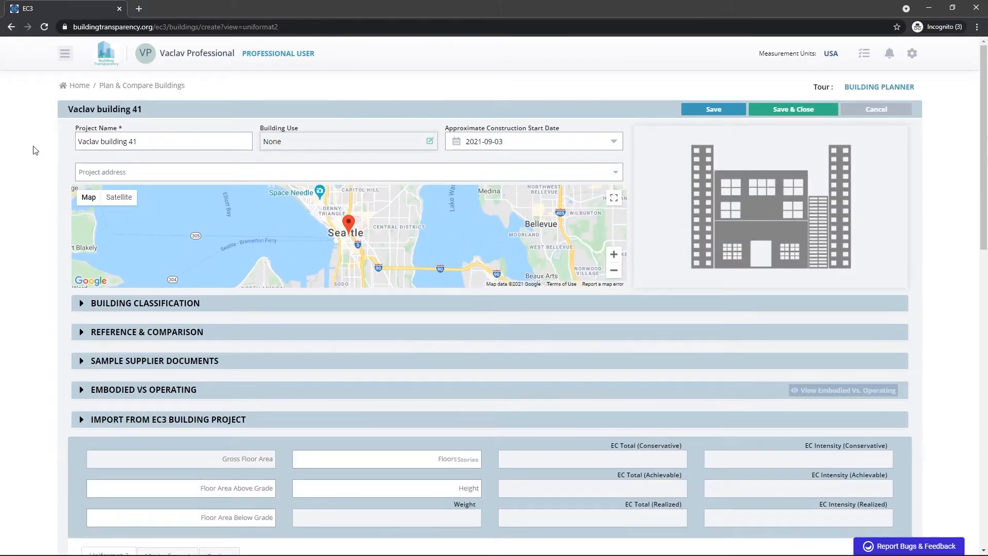
{"action": "triple_click", "coordinate": [162, 146]}
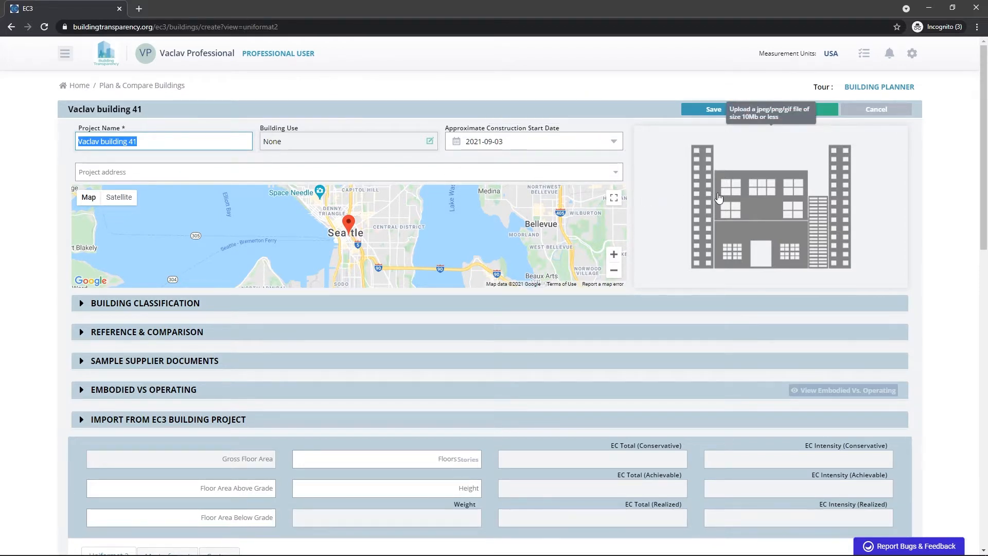
In the building use breakdown, set the floor area to 20,000 ft2 above grade and 10,000 ft2 below grade.
{"action": "left_click", "coordinate": [430, 143]}
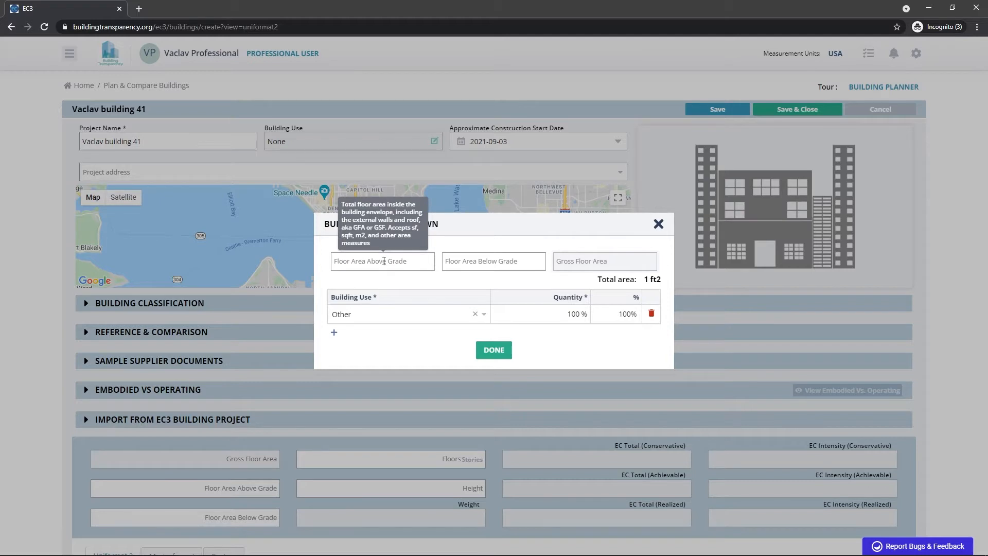
{"action": "left_click", "coordinate": [384, 260]}
{"action": "type", "text": "20000"}
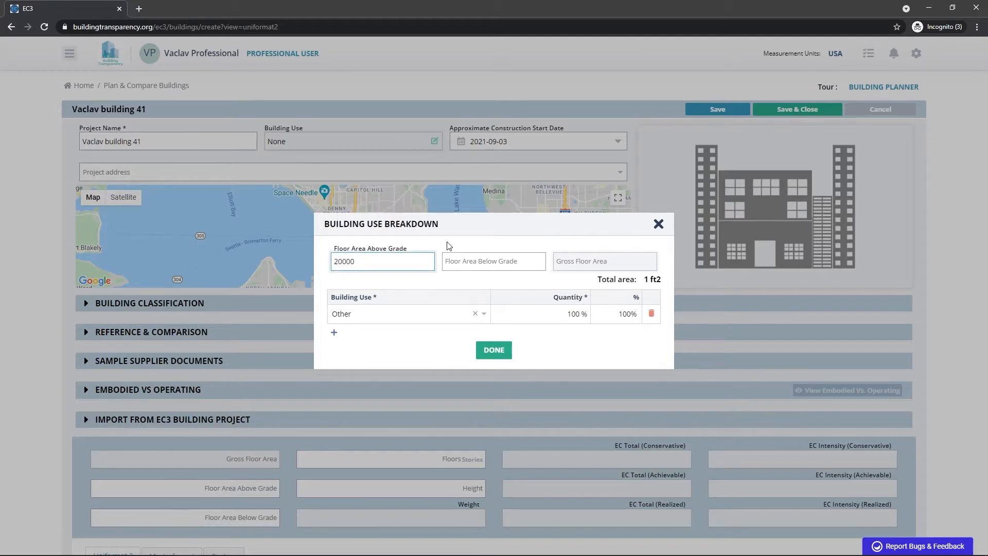
{"action": "type", "text": " ft2"}
{"action": "left_click", "coordinate": [493, 256]}
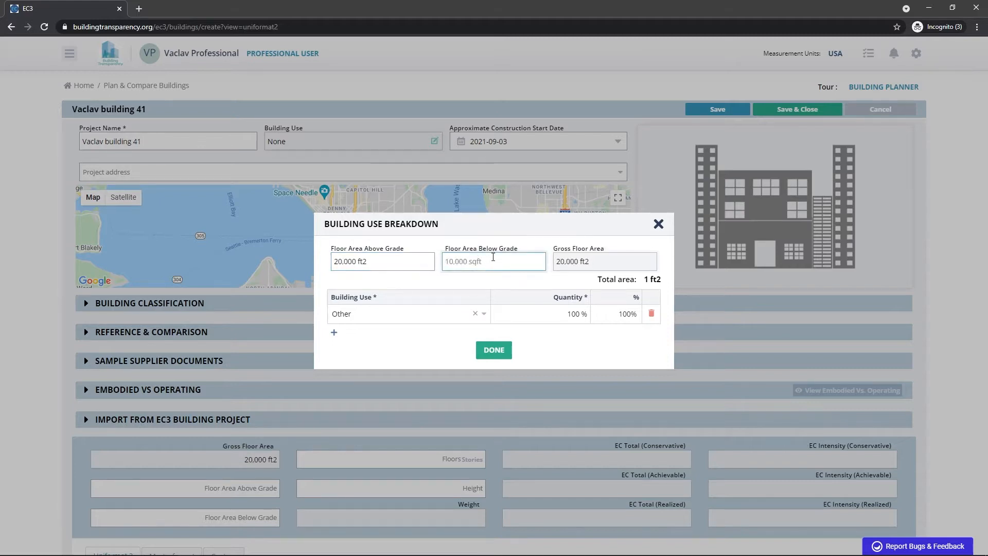
{"action": "type", "text": "10000 ft2"}
{"action": "left_click", "coordinate": [508, 280]}
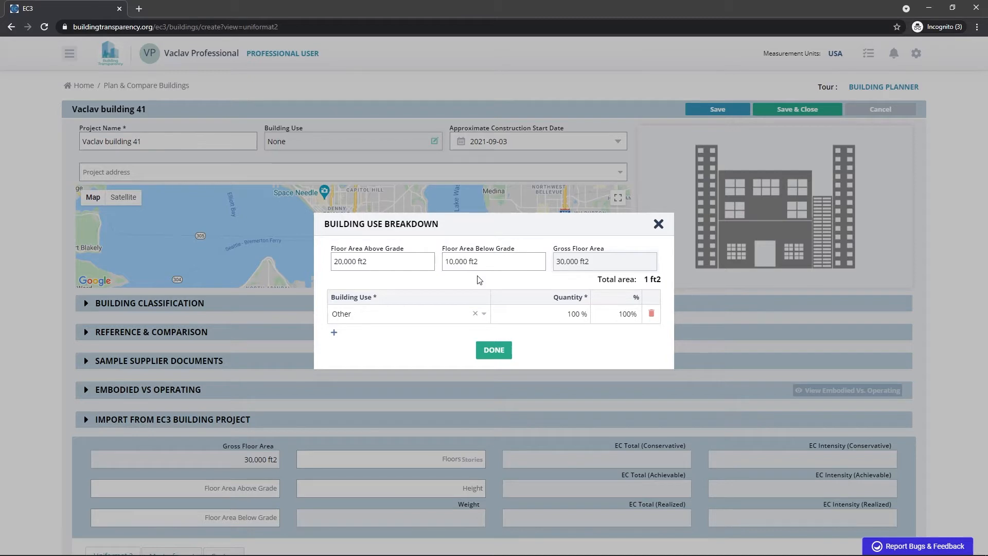
Set the first building use to Educational with a quantity of 10,000 ft2.
{"action": "left_click", "coordinate": [373, 315]}
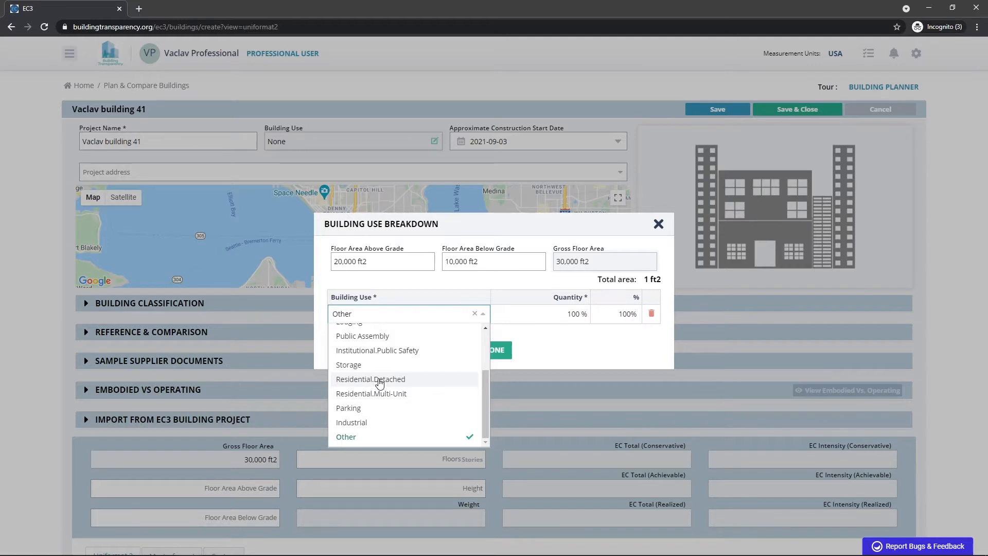
{"action": "scroll", "coordinate": [379, 383], "scroll_direction": "up", "scroll_amount": 2}
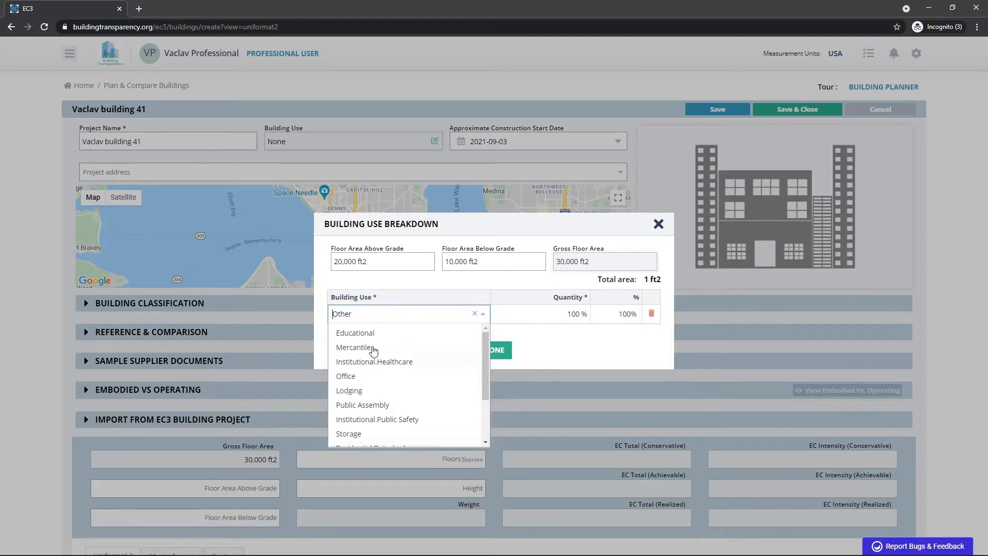
{"action": "left_click", "coordinate": [373, 334]}
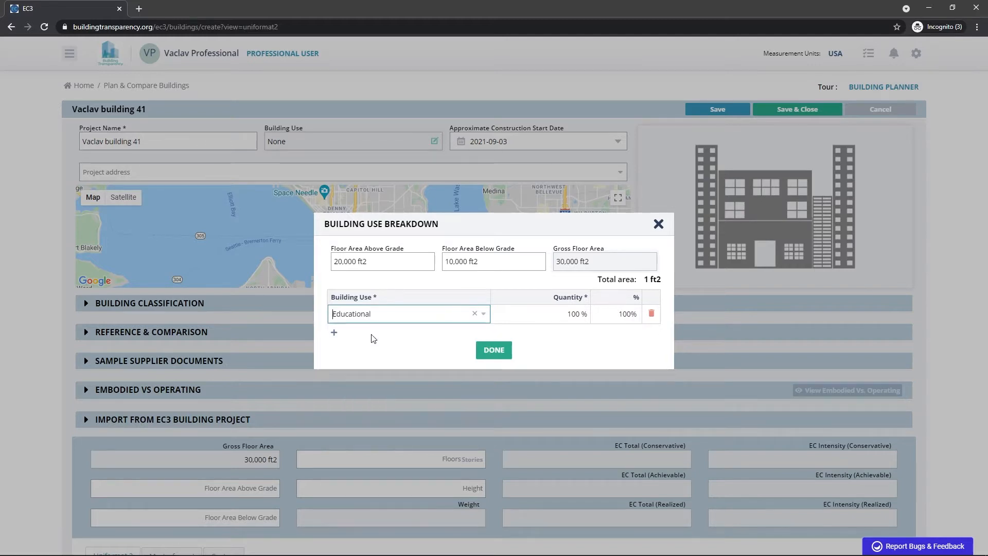
{"action": "left_click", "coordinate": [566, 315]}
{"action": "left_click_drag", "start_coordinate": [560, 314], "coordinate": [464, 319]}
{"action": "type", "text": "100"}
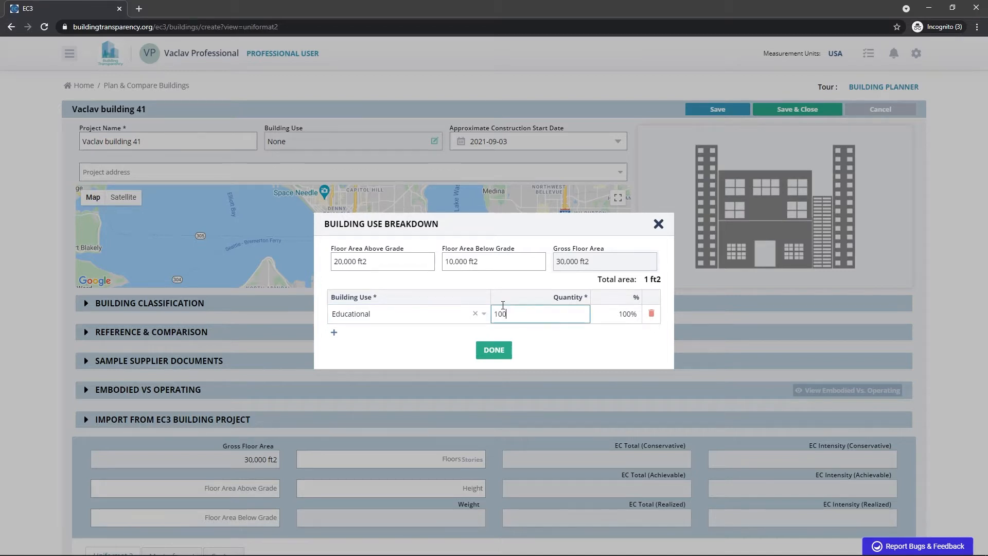
{"action": "type", "text": "00 ft2"}
{"action": "left_click", "coordinate": [555, 338]}
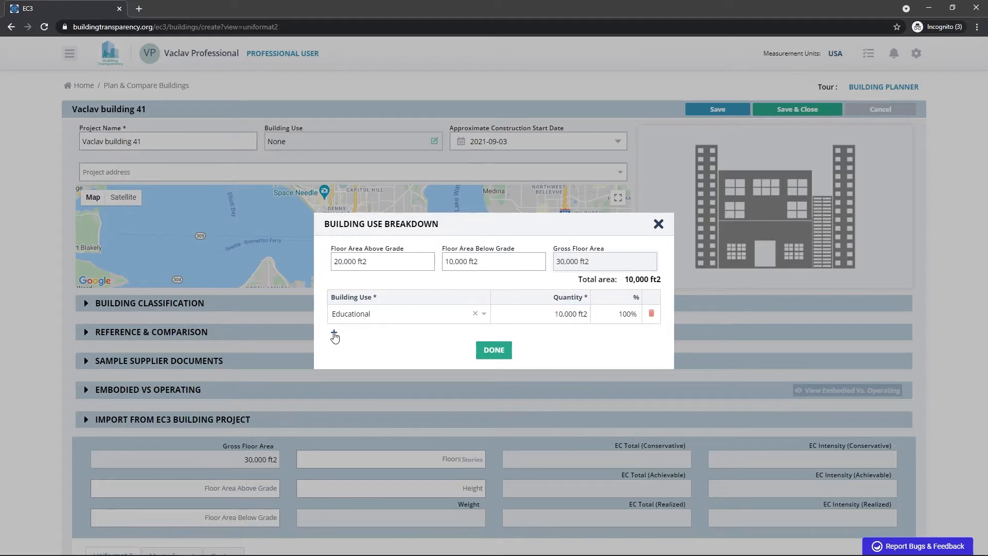
Add an Office building use with a quantity of 10,000 ft2 and finish the use breakdown.
{"action": "left_click", "coordinate": [334, 333]}
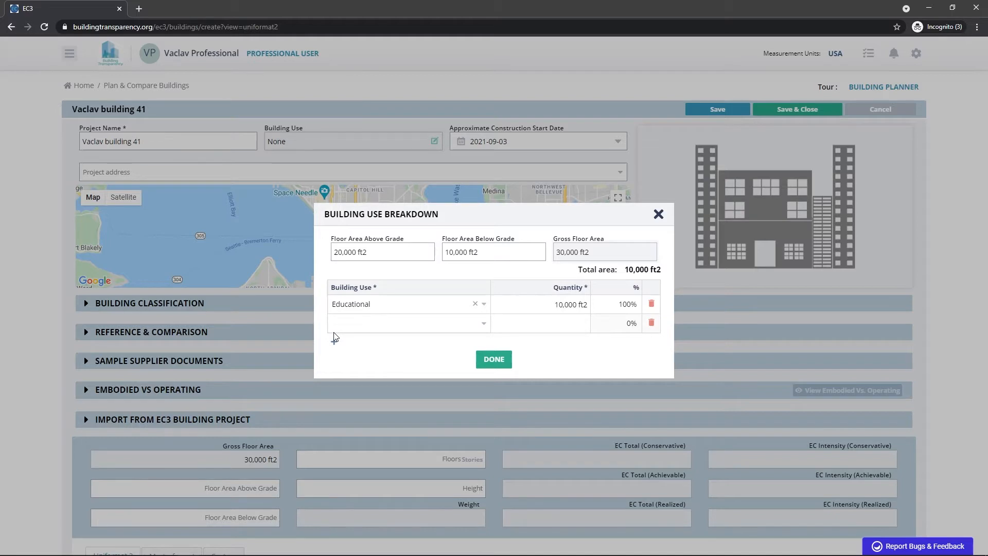
{"action": "left_click", "coordinate": [360, 324]}
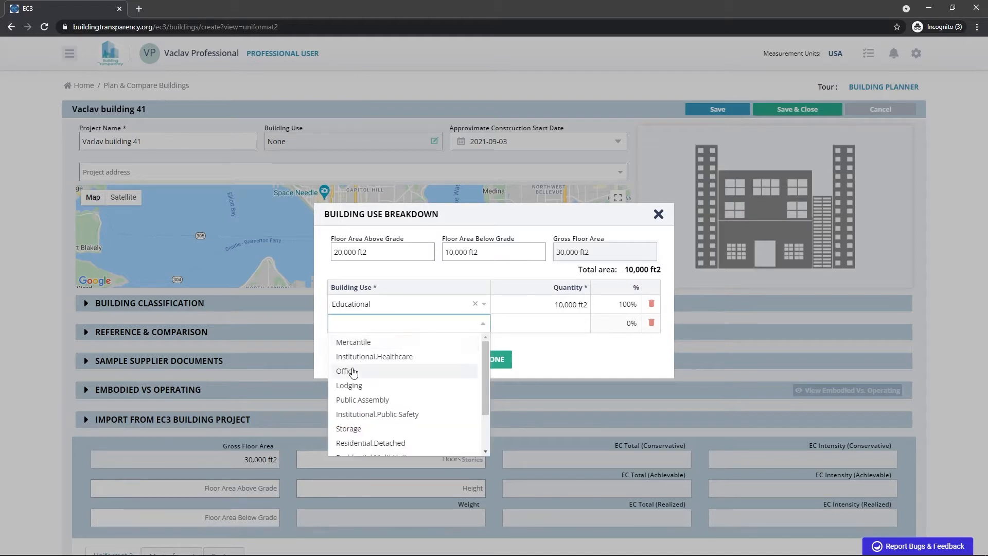
{"action": "left_click", "coordinate": [354, 370]}
{"action": "left_click", "coordinate": [549, 324]}
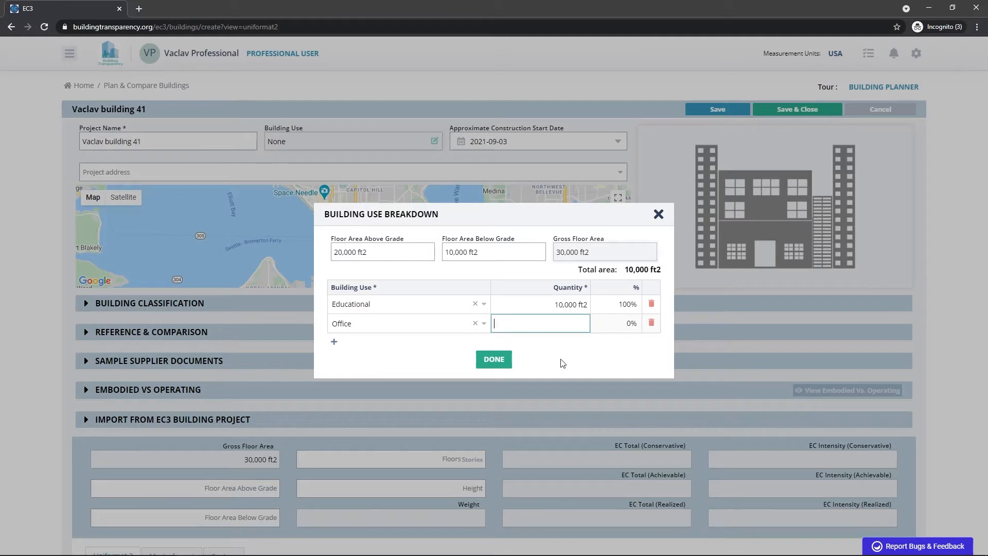
{"action": "type", "text": "10000 ft2"}
{"action": "left_click", "coordinate": [603, 372]}
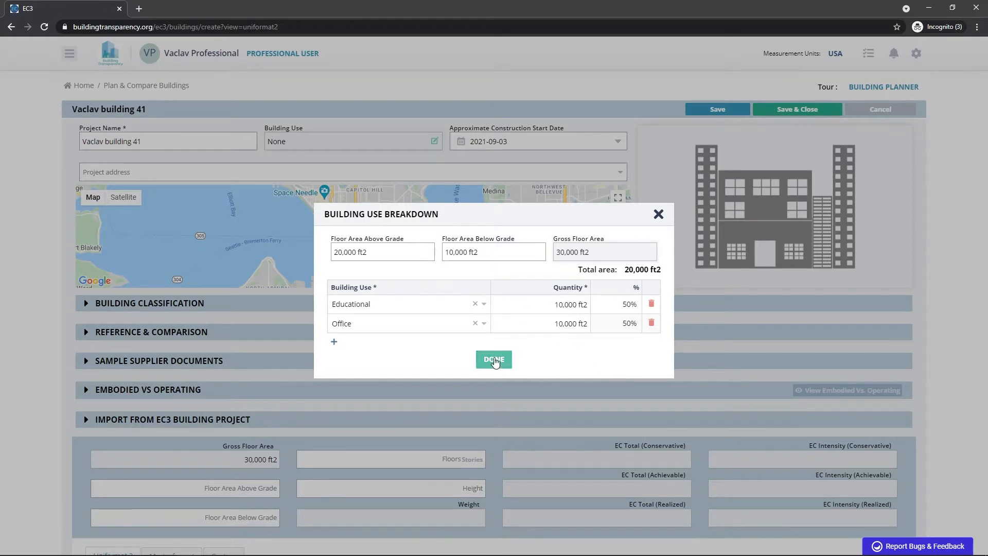
{"action": "left_click", "coordinate": [494, 360]}
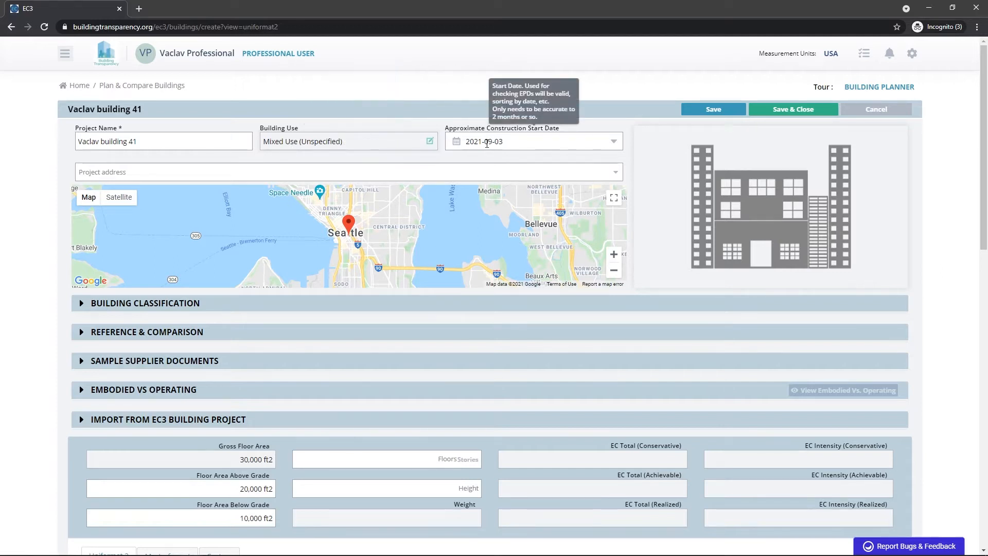
Set the project address to Seattle, WA.
{"action": "left_click", "coordinate": [351, 174]}
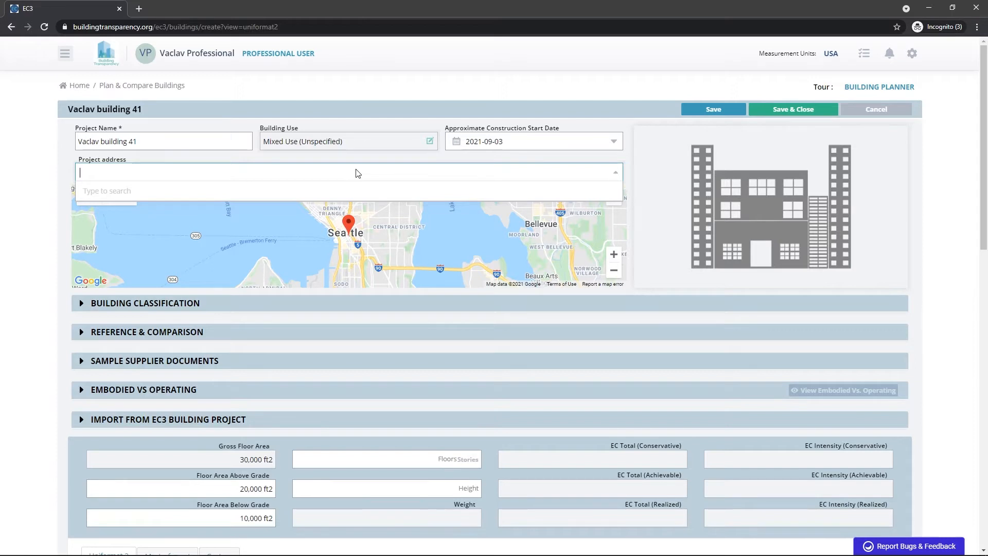
{"action": "type", "text": "Seat"}
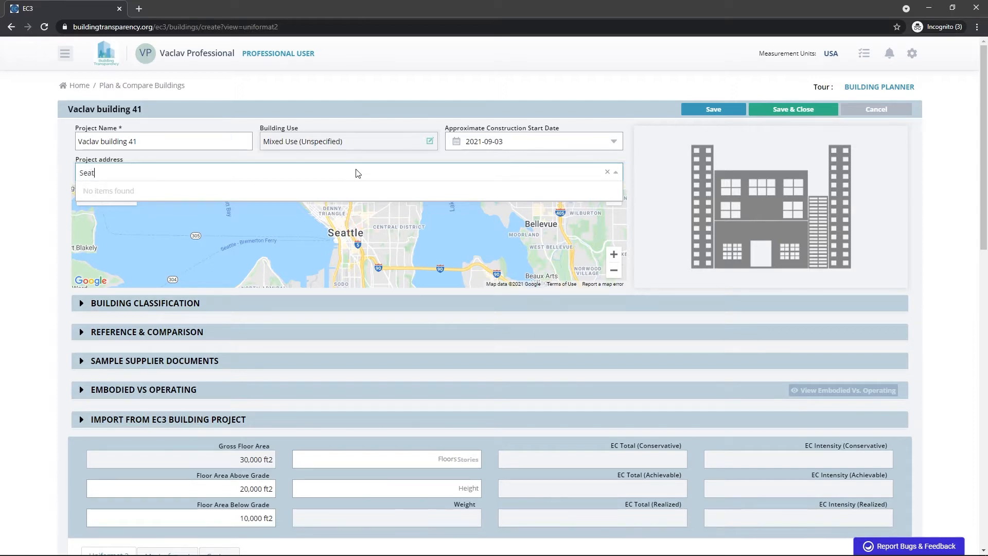
{"action": "type", "text": "tle, Wa"}
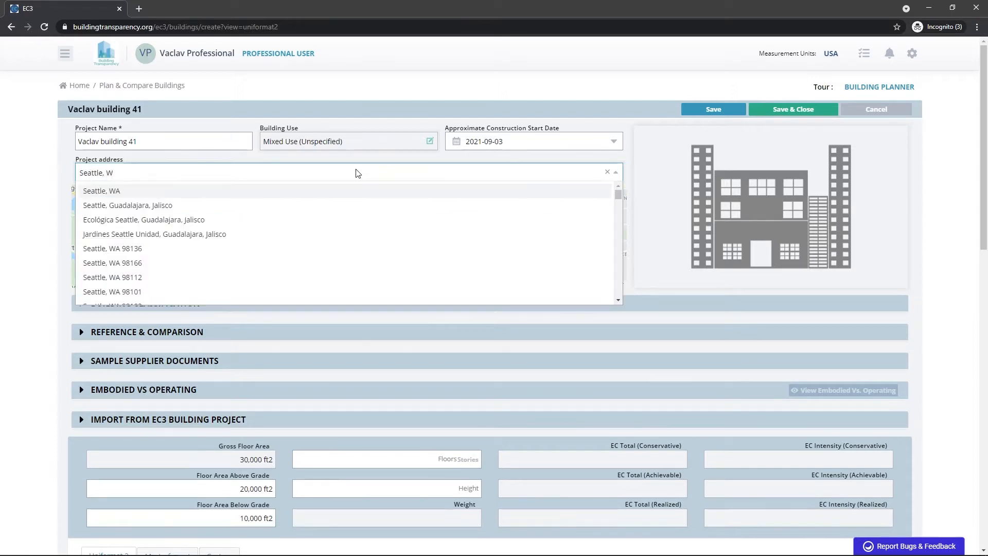
{"action": "left_click", "coordinate": [263, 192]}
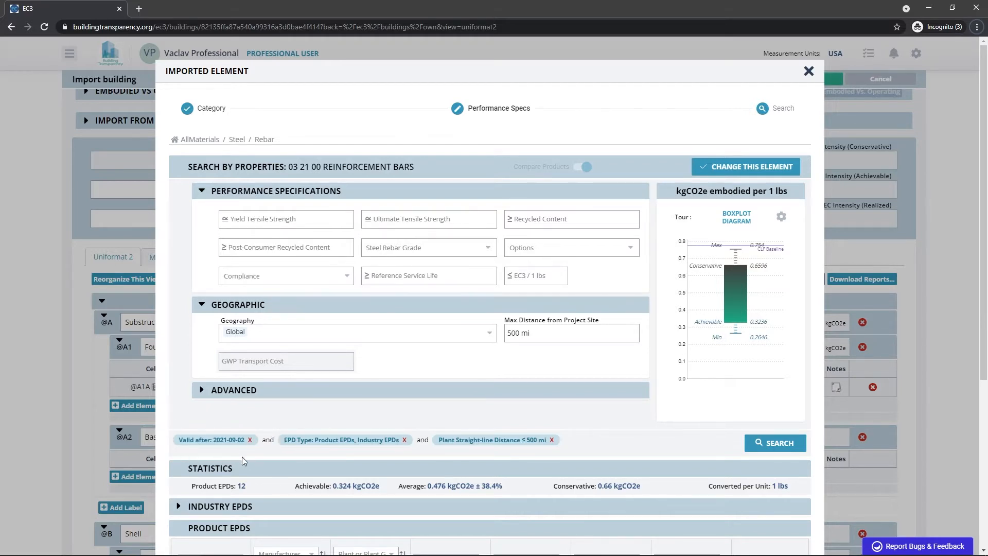
{"action": "mouse_move", "coordinate": [556, 334]}
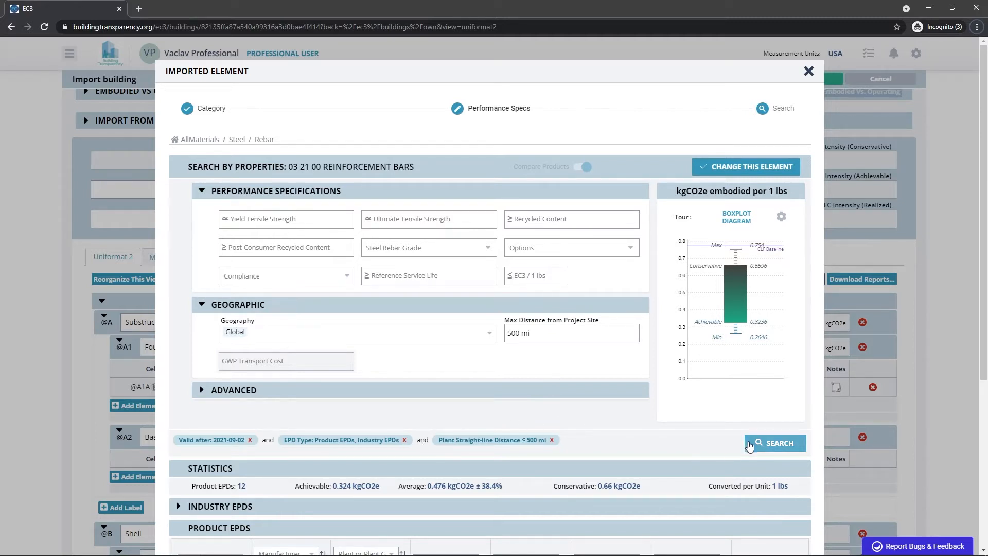
{"action": "scroll", "coordinate": [698, 443], "scroll_direction": "down", "scroll_amount": 2}
{"action": "scroll", "coordinate": [697, 442], "scroll_direction": "down", "scroll_amount": 3}
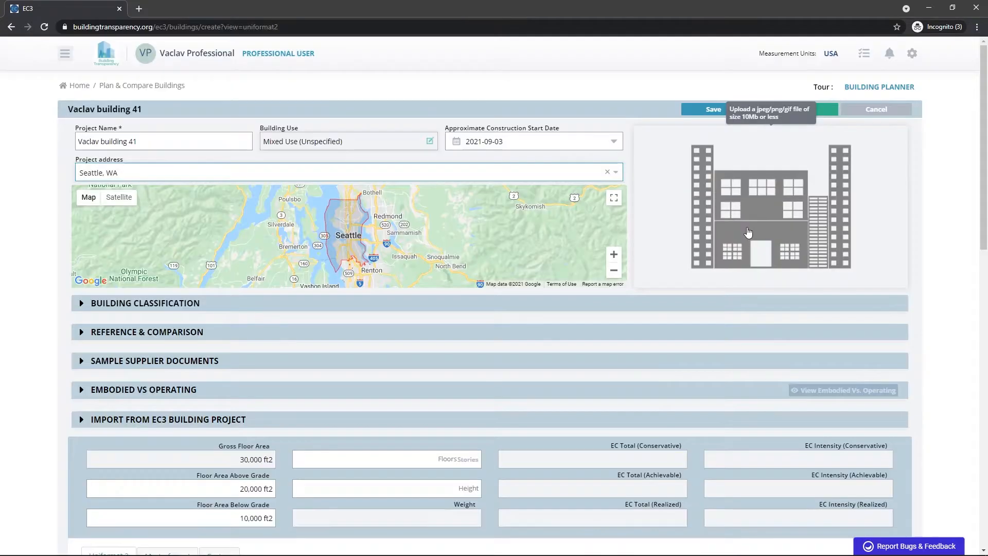
Upload Residential Mid-Rise.png as the project image and save the building project.
{"action": "left_click", "coordinate": [750, 227]}
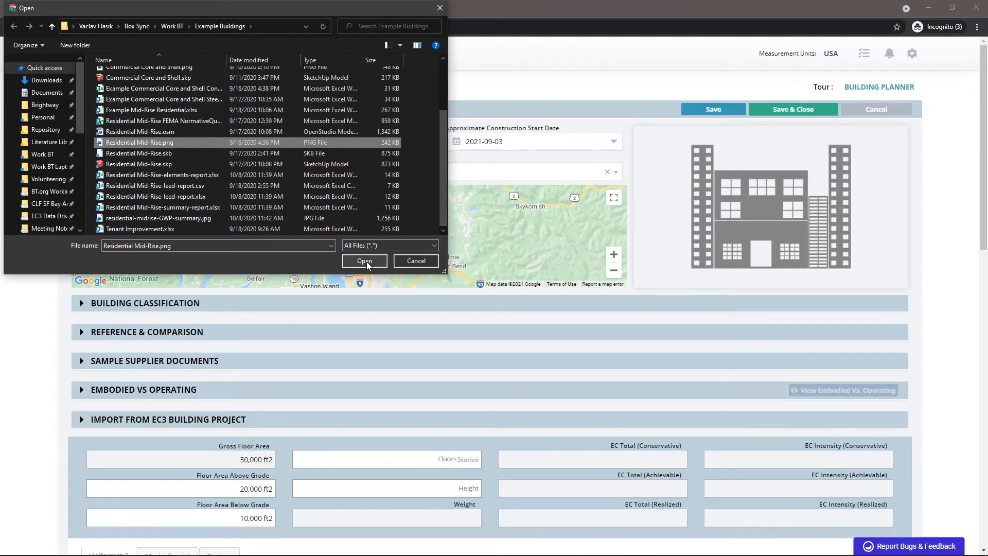
{"action": "left_click", "coordinate": [367, 262]}
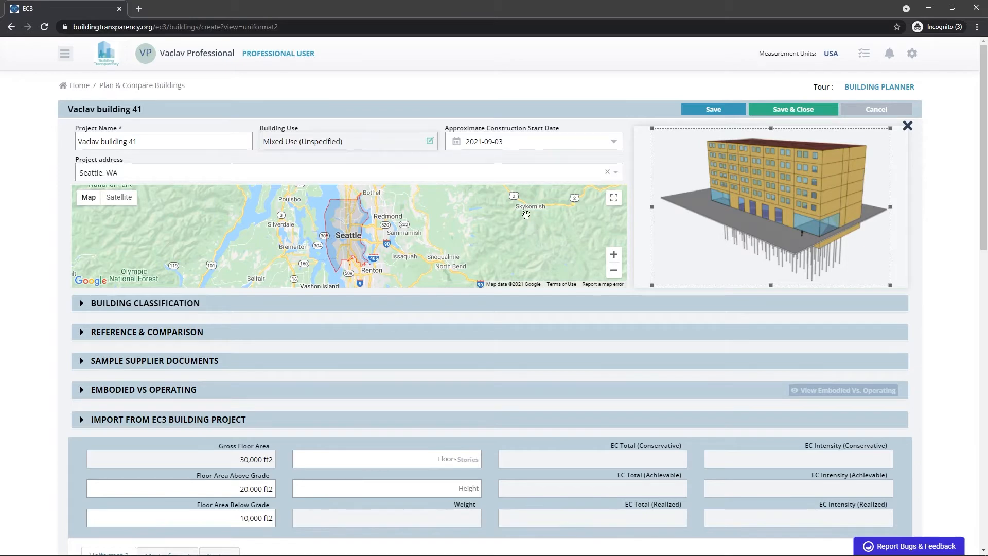
{"action": "left_click", "coordinate": [710, 109]}
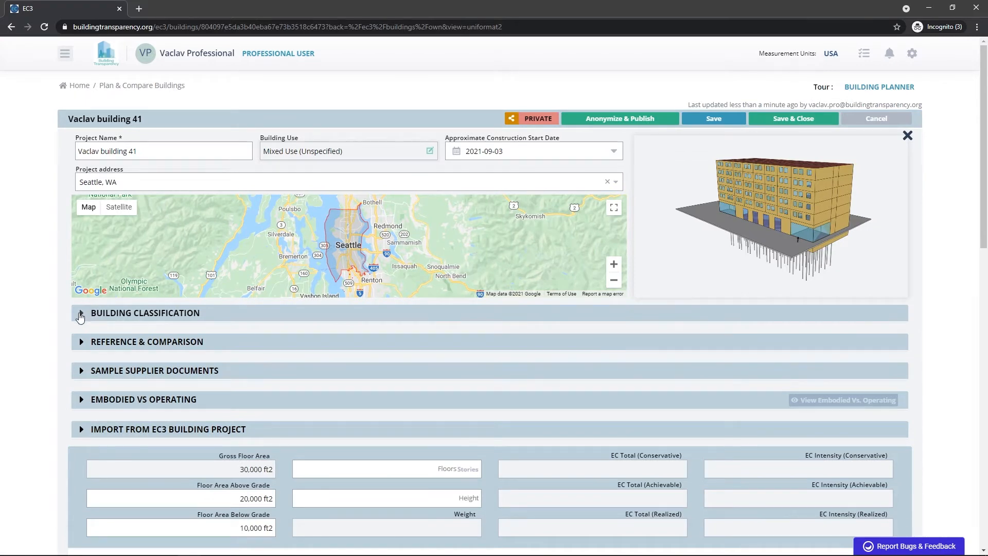
Examine the building classification options for level of development, source of data and construction project scope.
{"action": "left_click", "coordinate": [81, 314]}
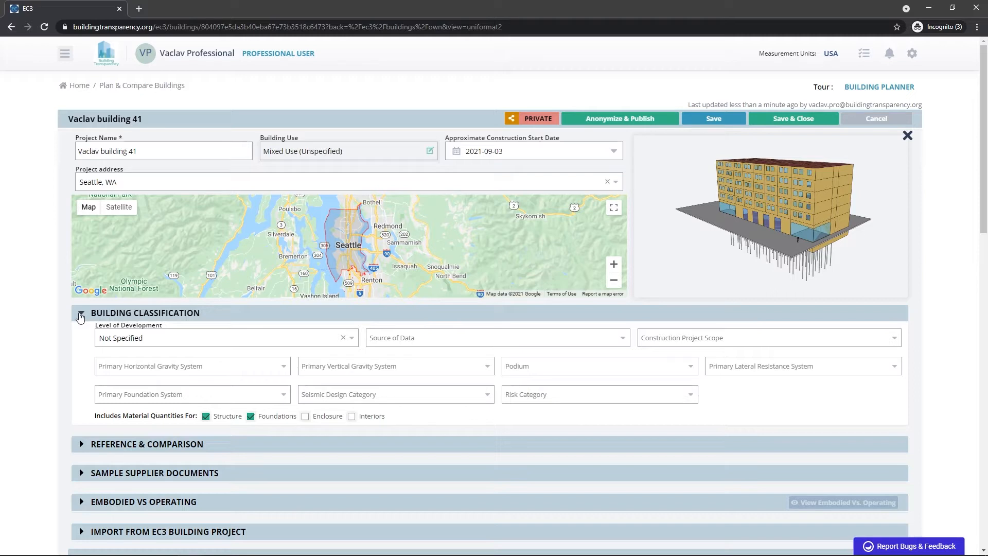
{"action": "left_click", "coordinate": [157, 340]}
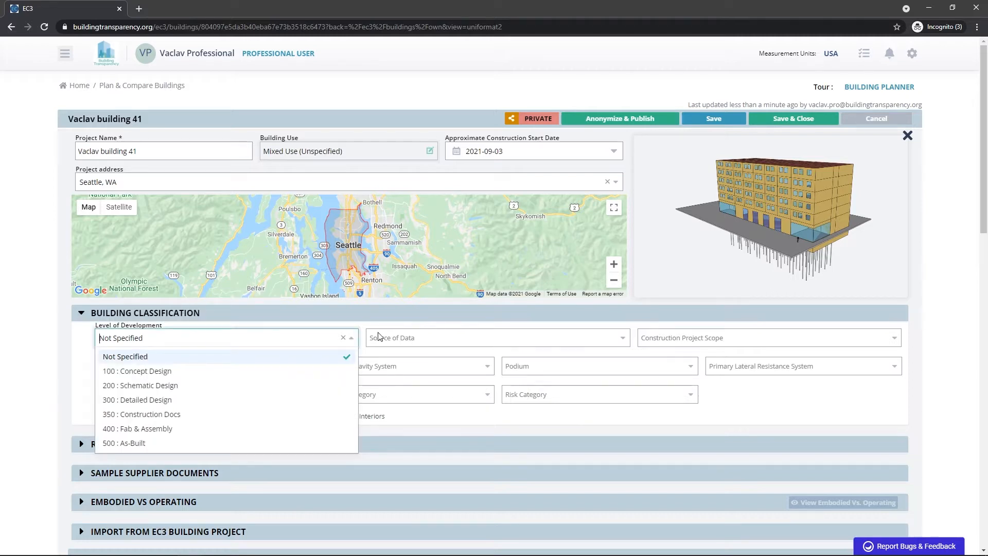
{"action": "left_click", "coordinate": [392, 342]}
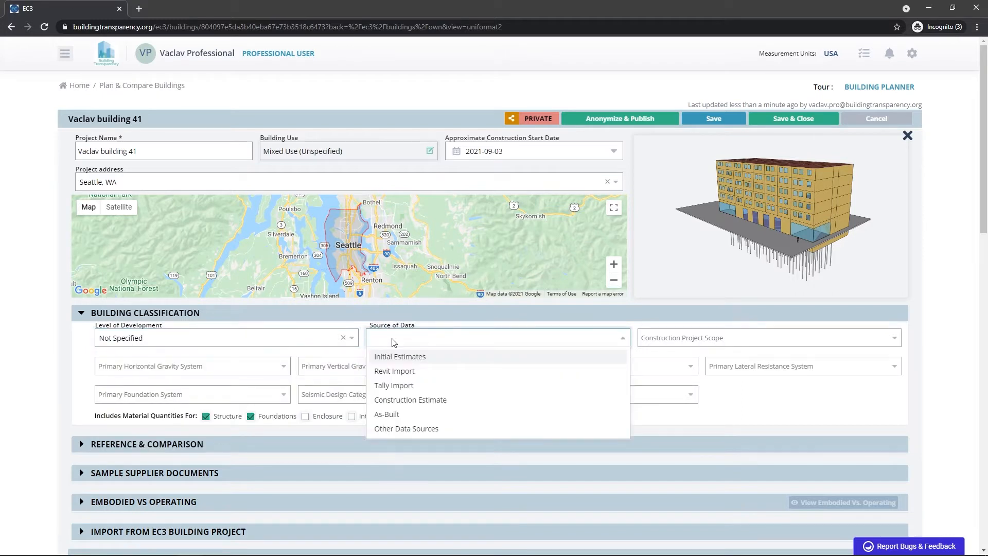
{"action": "left_click", "coordinate": [680, 340]}
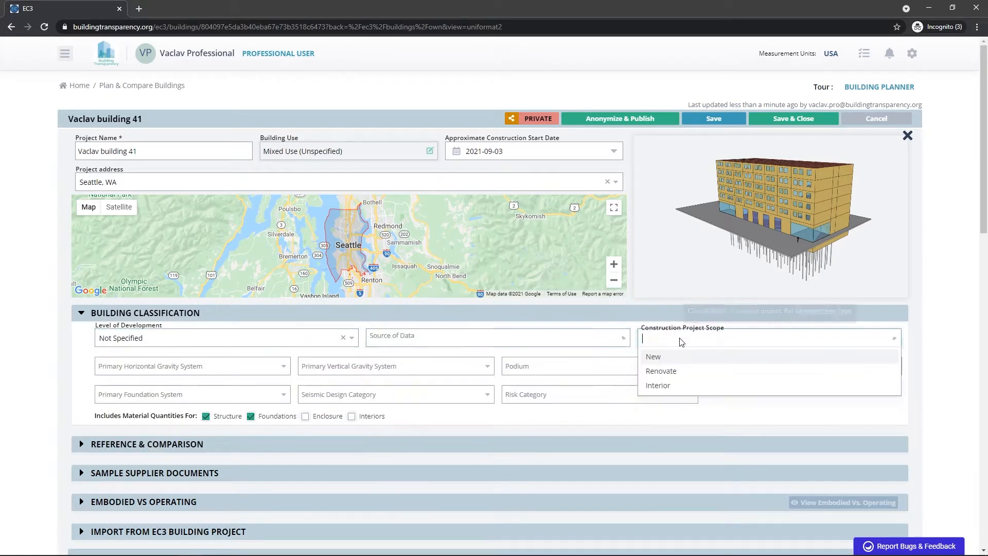
{"action": "left_click", "coordinate": [77, 340]}
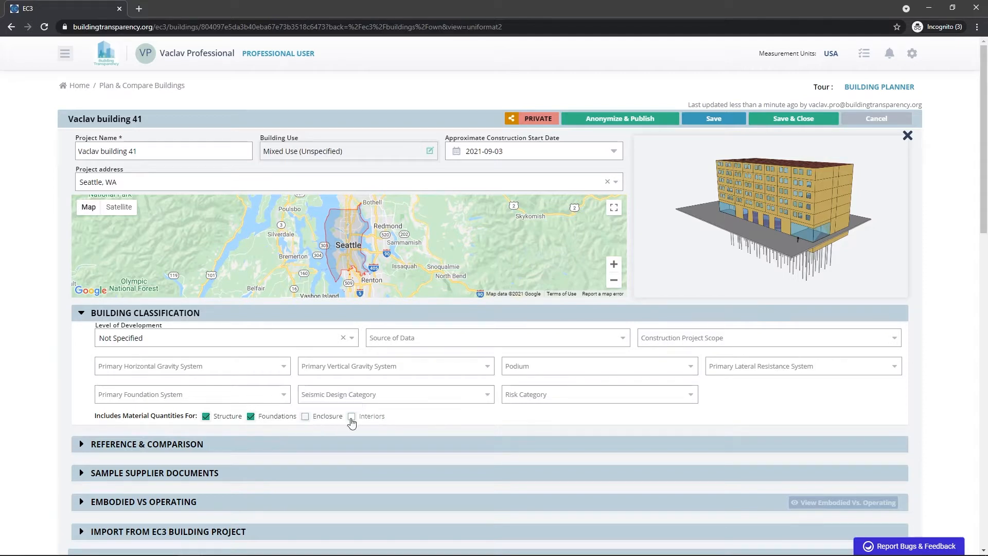
{"action": "left_click", "coordinate": [82, 313]}
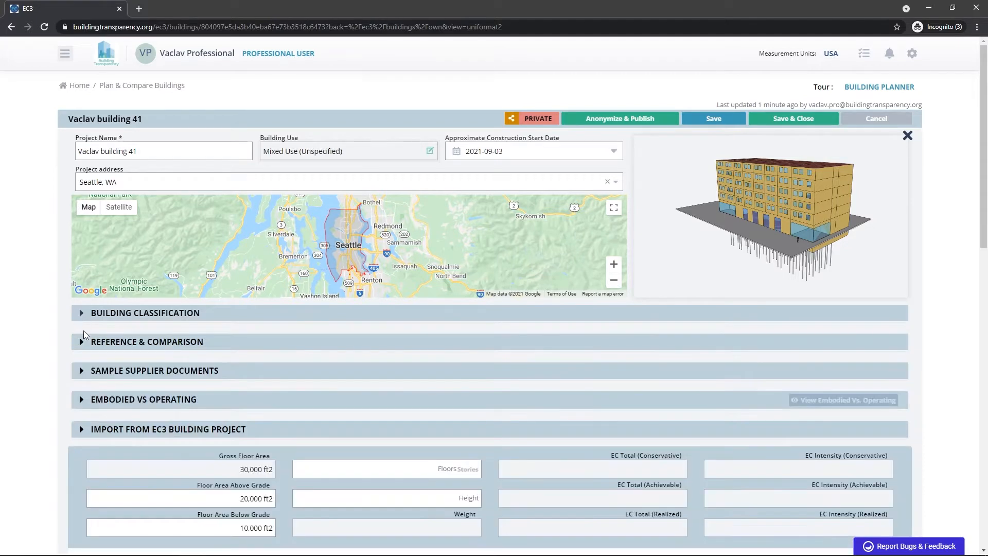
Select Import building as the reference project and request a comparison with it.
{"action": "left_click", "coordinate": [81, 343]}
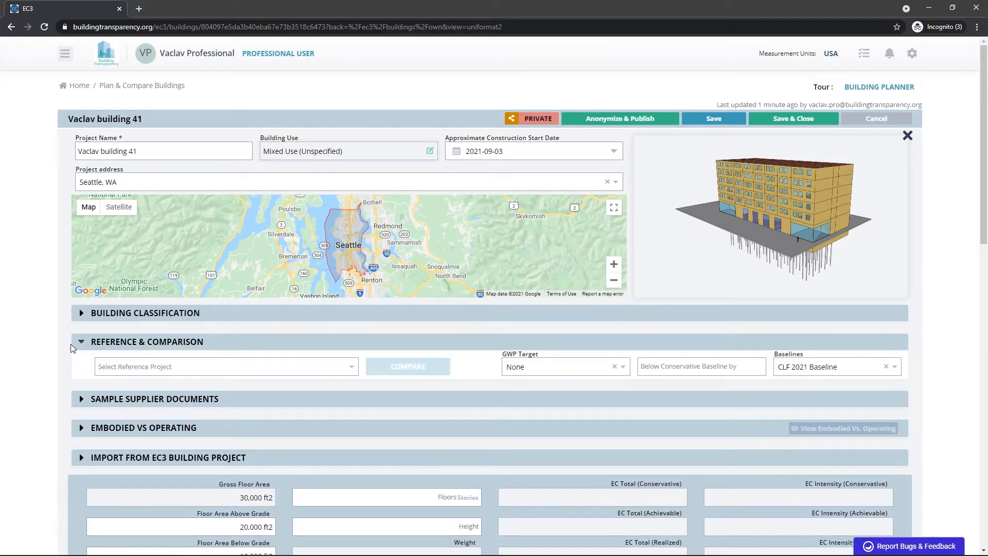
{"action": "left_click", "coordinate": [119, 366]}
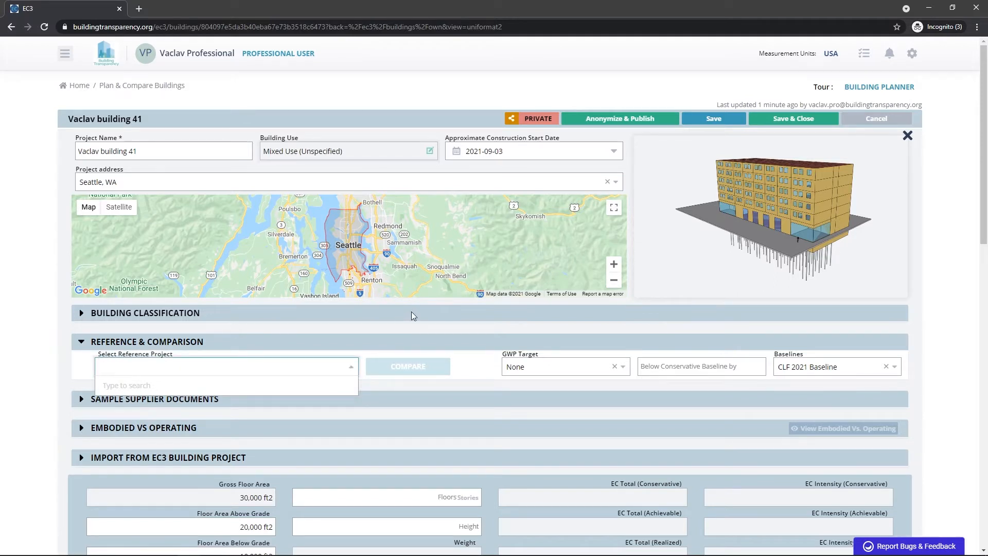
{"action": "type", "text": "Import"}
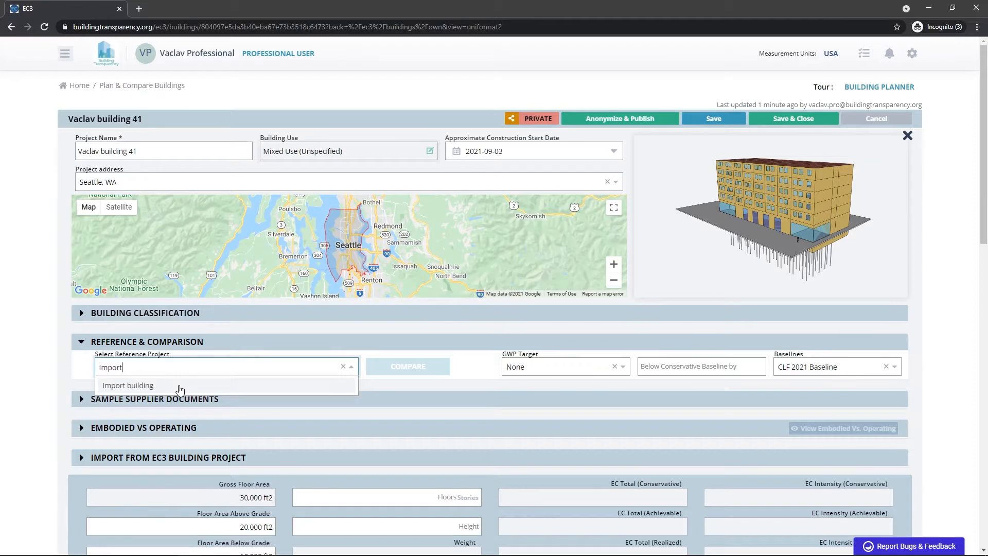
{"action": "left_click", "coordinate": [179, 389]}
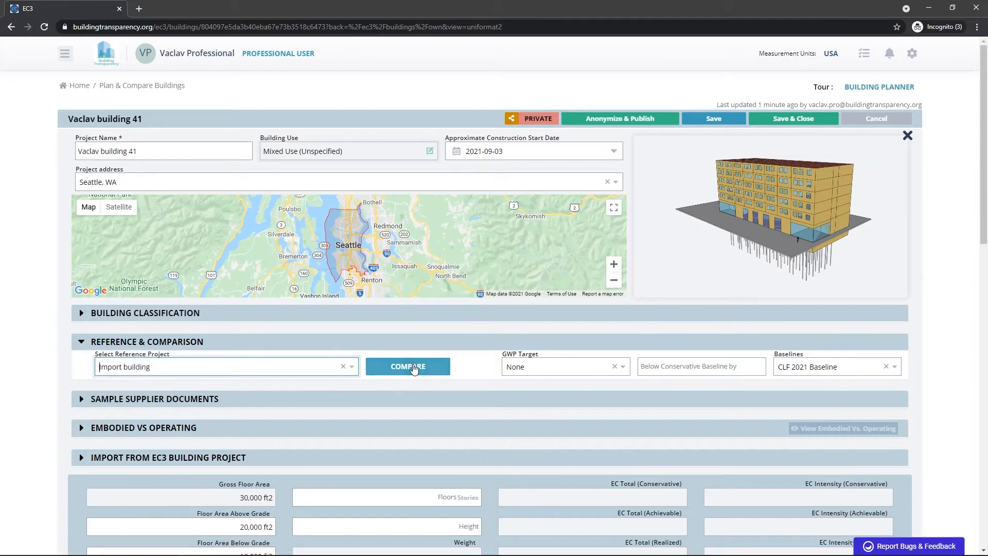
{"action": "left_click", "coordinate": [413, 368]}
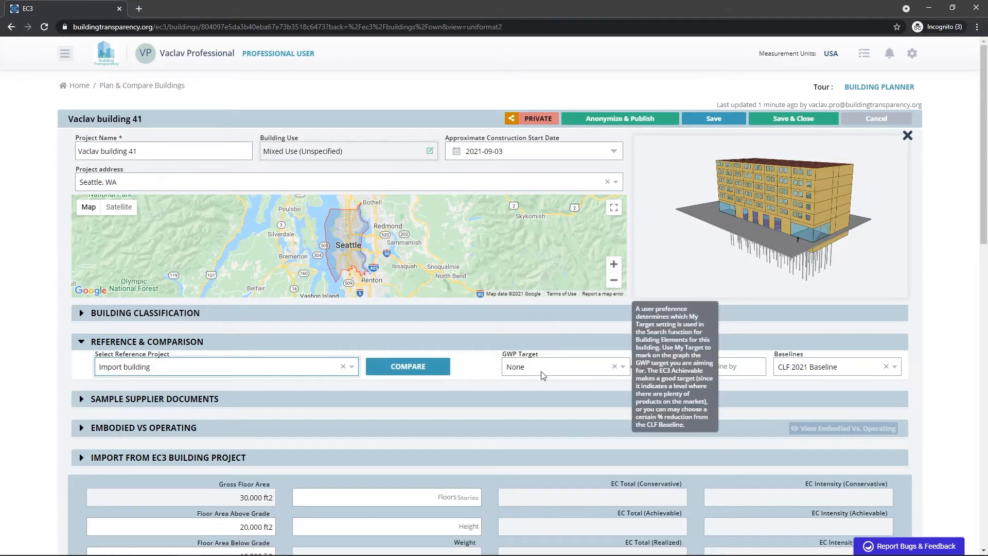
Set the GWP target to Below Conservative Baseline by 30 % and check the available baselines.
{"action": "left_click", "coordinate": [554, 371]}
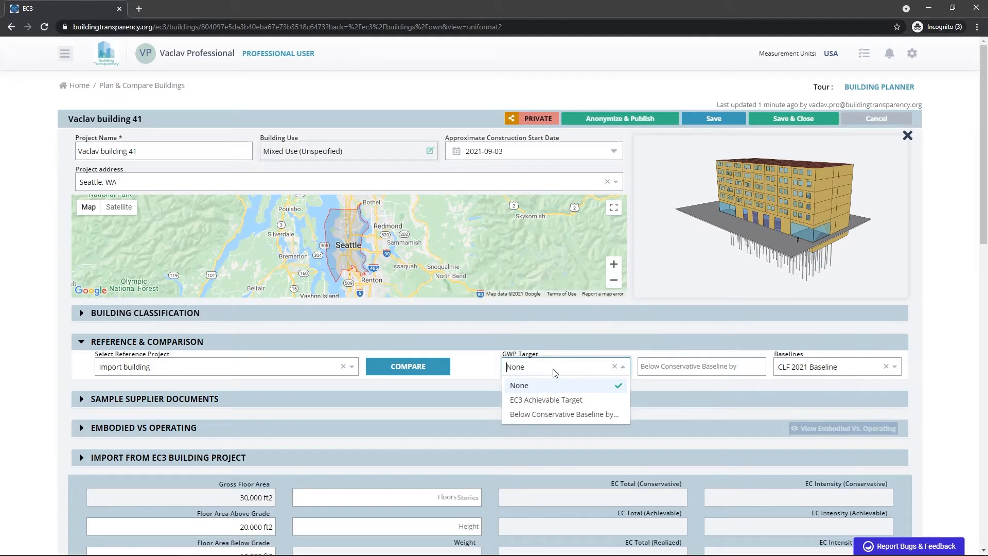
{"action": "left_click", "coordinate": [550, 415]}
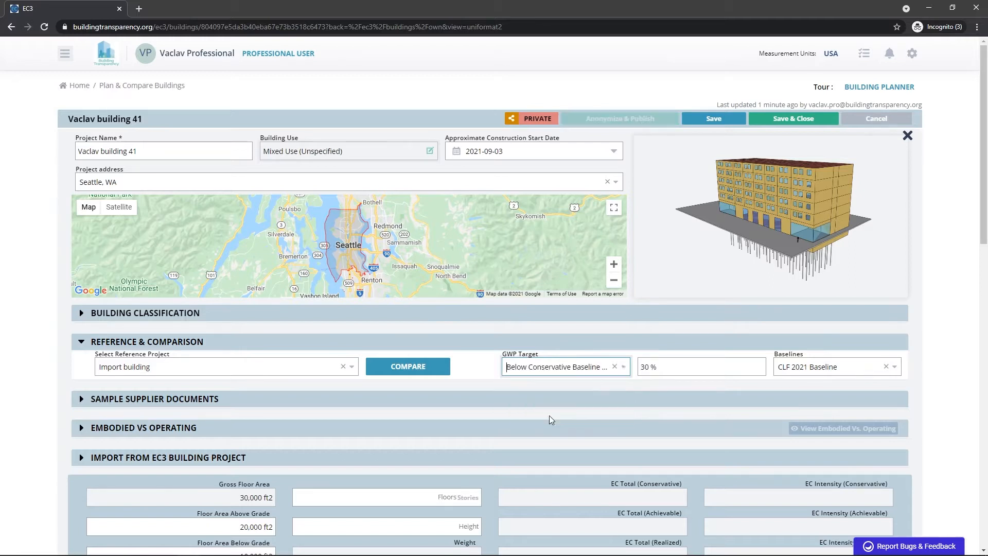
{"action": "double_click", "coordinate": [644, 368]}
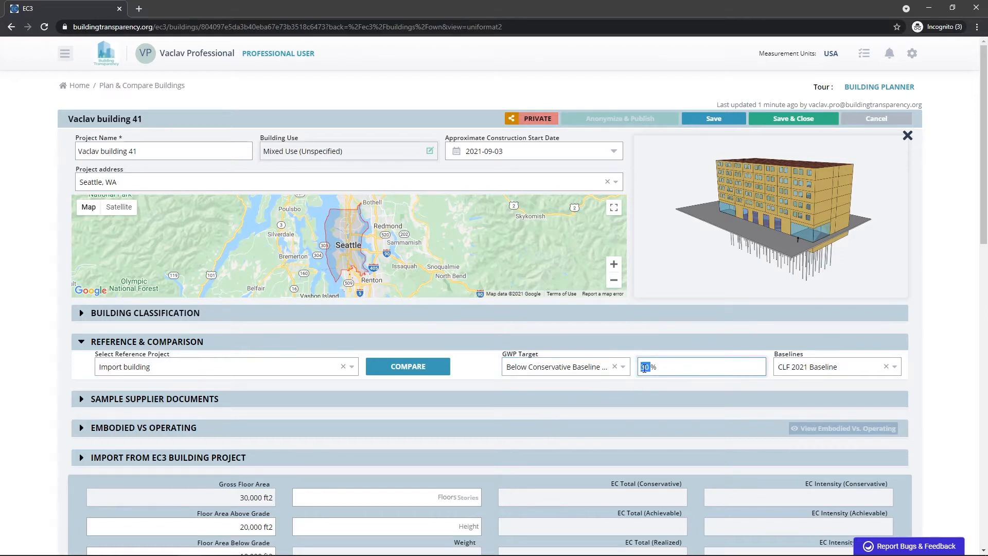
{"action": "left_click", "coordinate": [807, 368]}
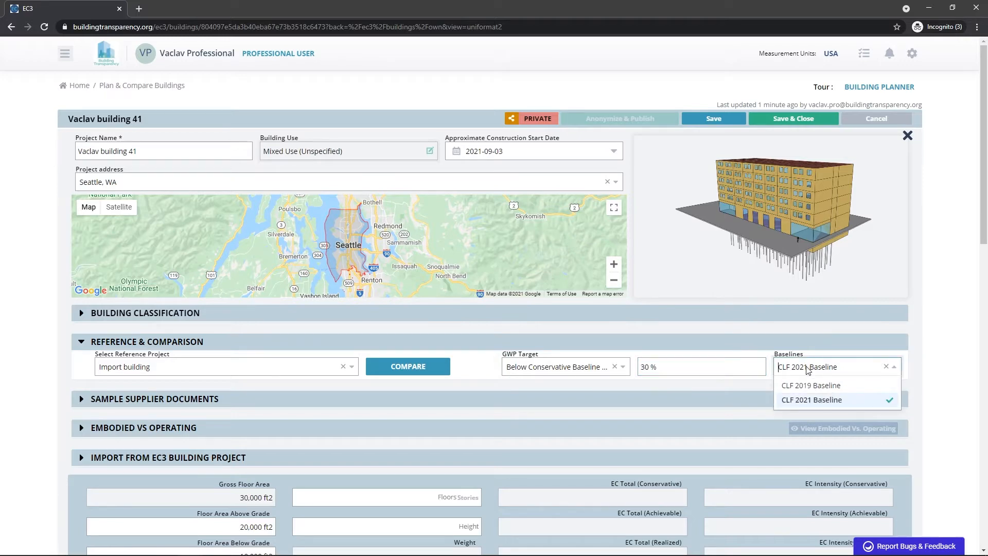
Examine the sample supplier documents and the operational energy fields used for comparing embodied and operating carbon.
{"action": "left_click", "coordinate": [81, 399]}
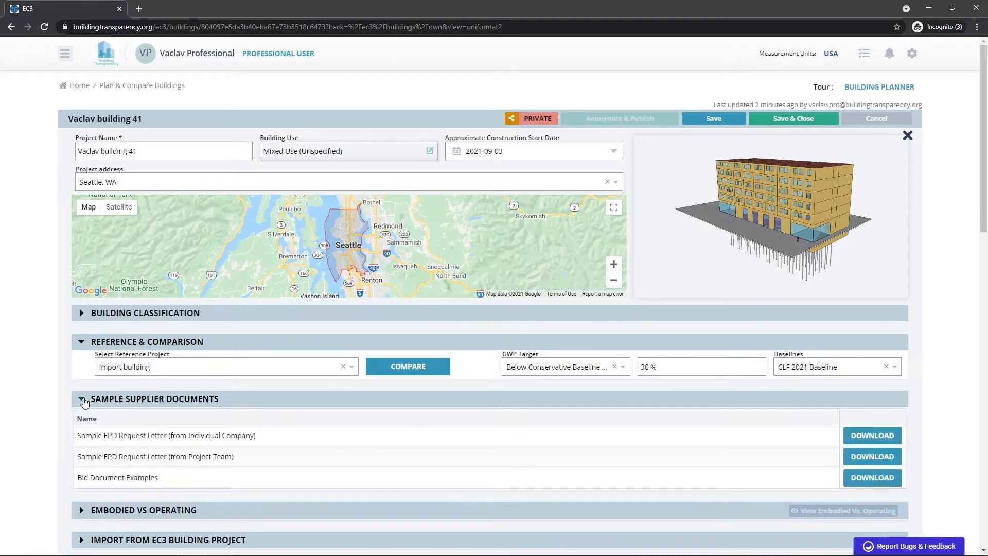
{"action": "left_click", "coordinate": [80, 343]}
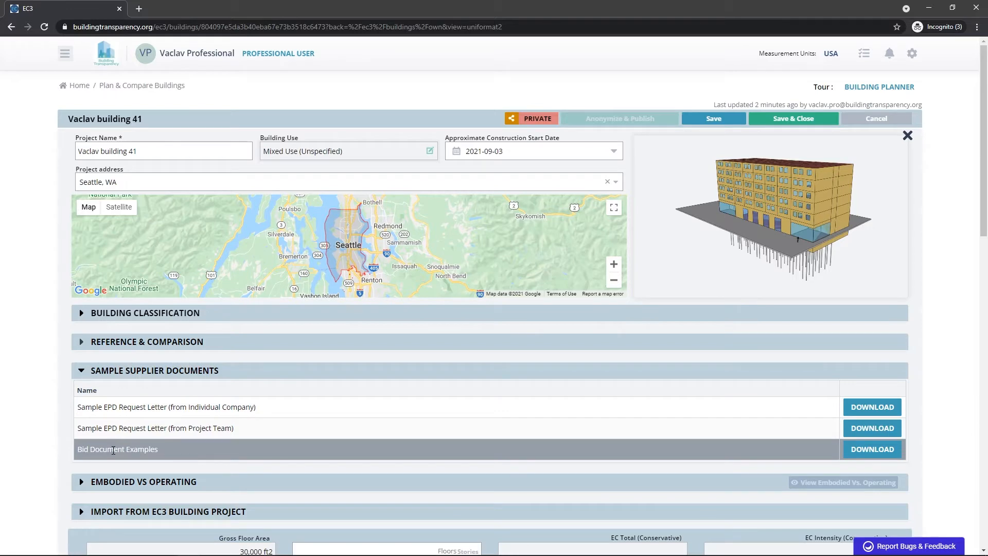
{"action": "left_click", "coordinate": [82, 370]}
{"action": "scroll", "coordinate": [56, 380], "scroll_direction": "down", "scroll_amount": 1}
{"action": "scroll", "coordinate": [56, 380], "scroll_direction": "down", "scroll_amount": 3}
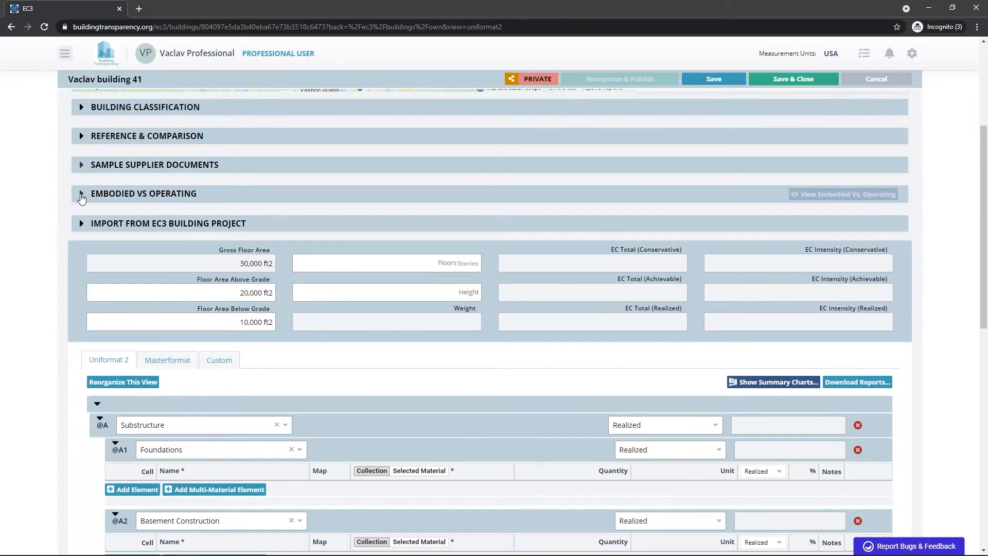
{"action": "left_click", "coordinate": [81, 195]}
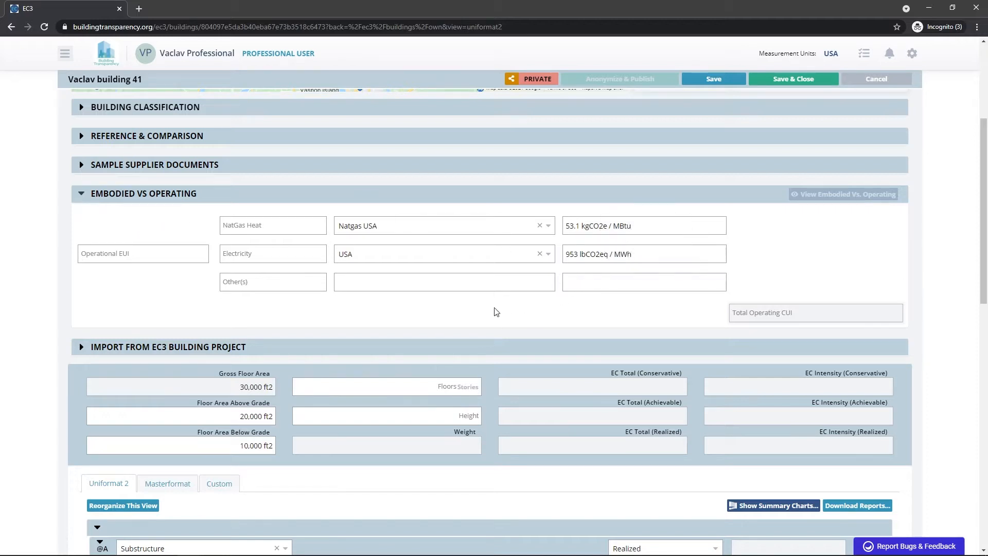
{"action": "mouse_move", "coordinate": [152, 257]}
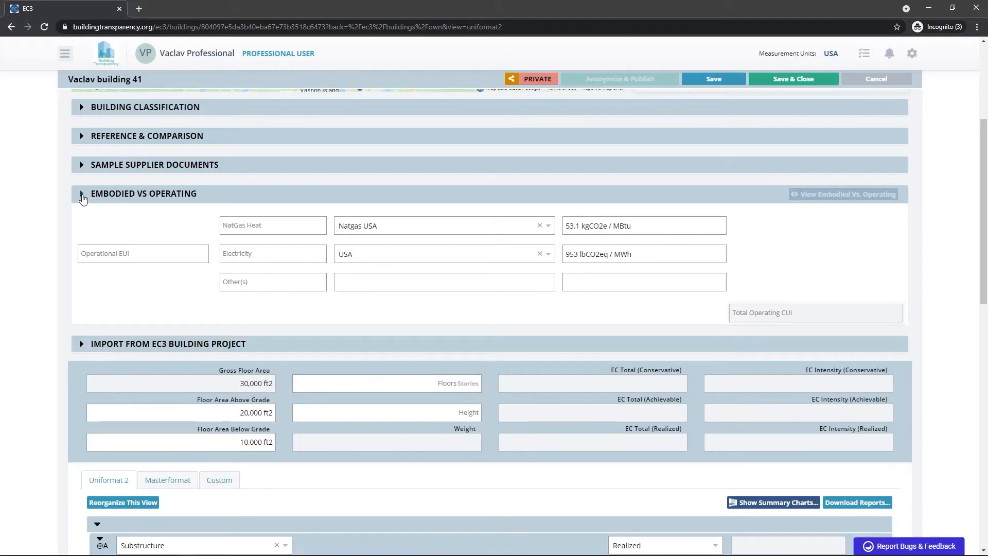
{"action": "left_click", "coordinate": [82, 194]}
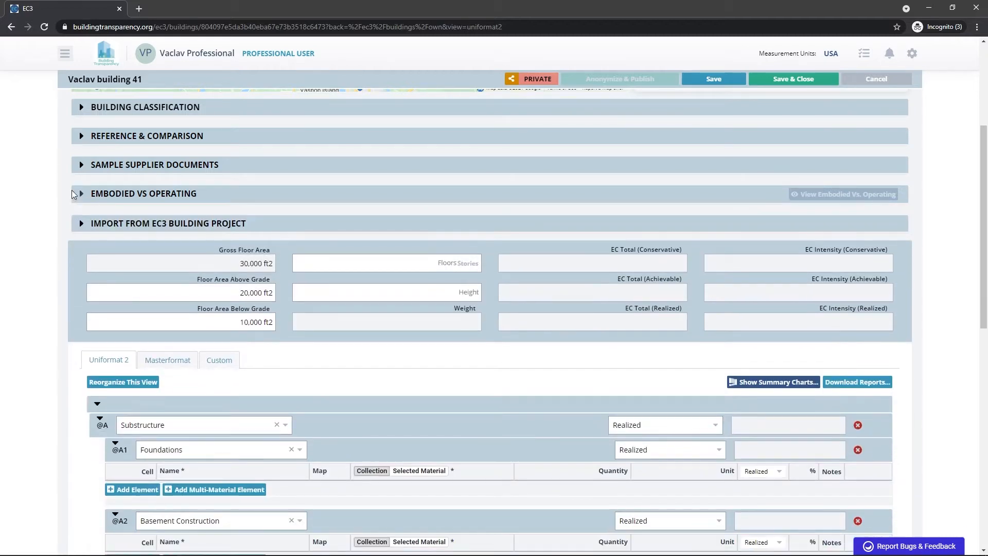
Save the building project and select Import building as the source project for an EC3 import.
{"action": "left_click", "coordinate": [74, 226]}
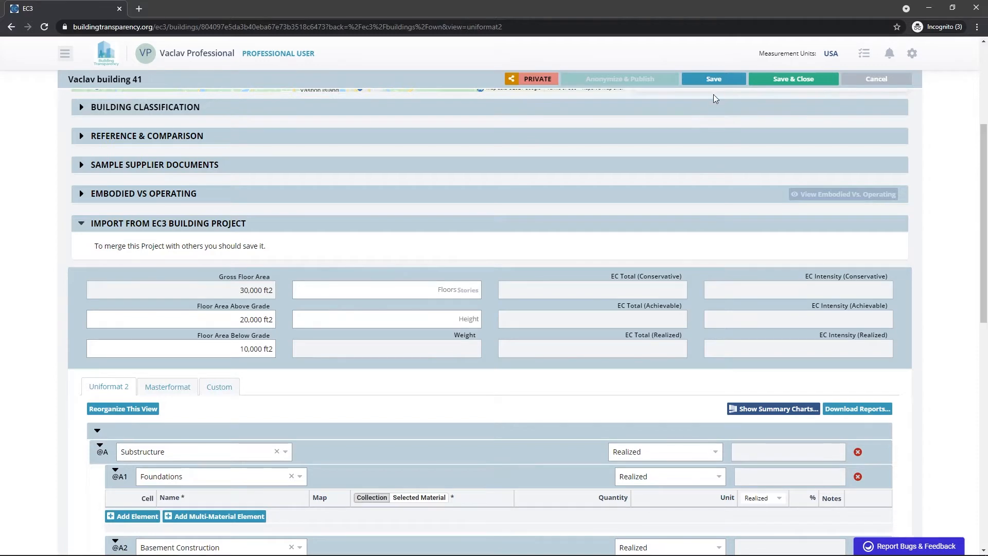
{"action": "left_click", "coordinate": [718, 78]}
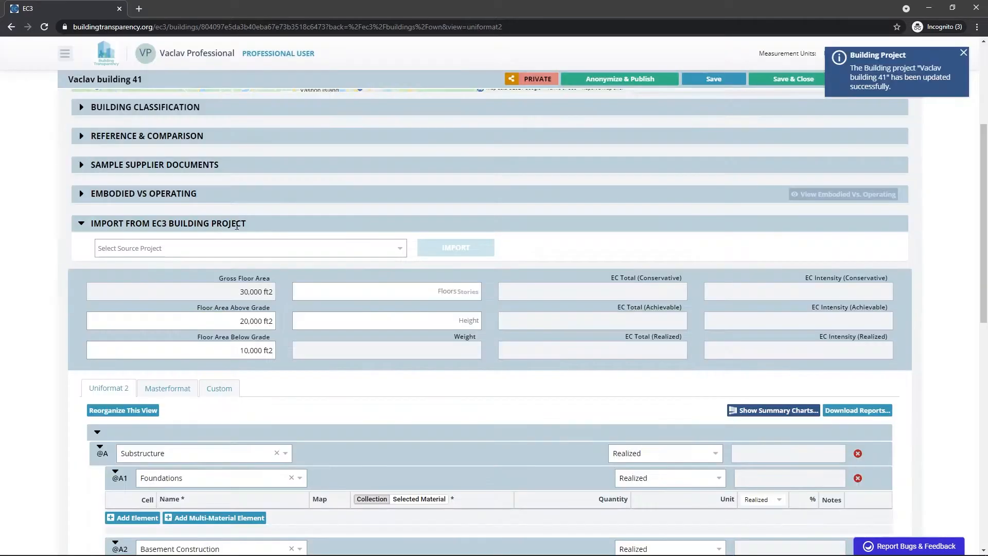
{"action": "left_click", "coordinate": [178, 252]}
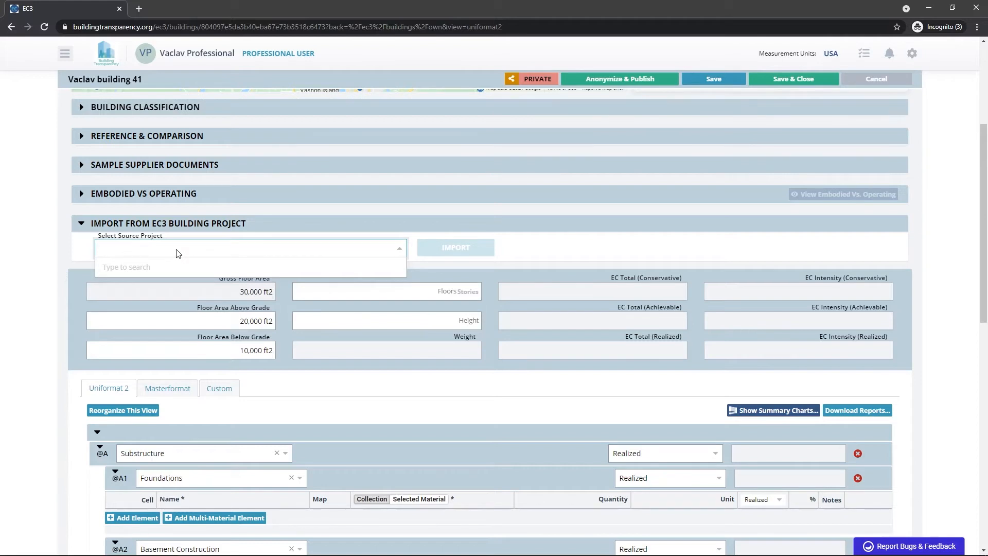
{"action": "type", "text": "Import"}
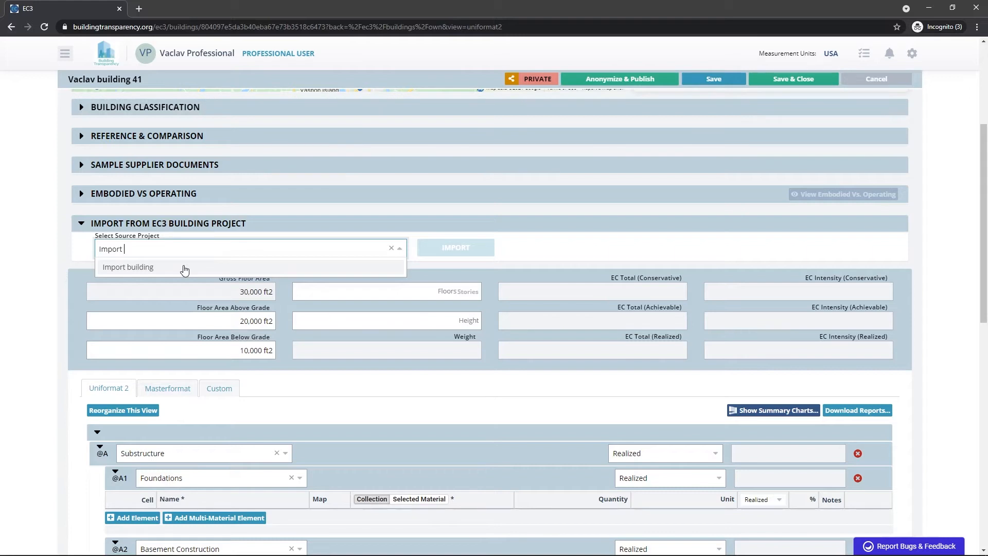
{"action": "left_click", "coordinate": [184, 268]}
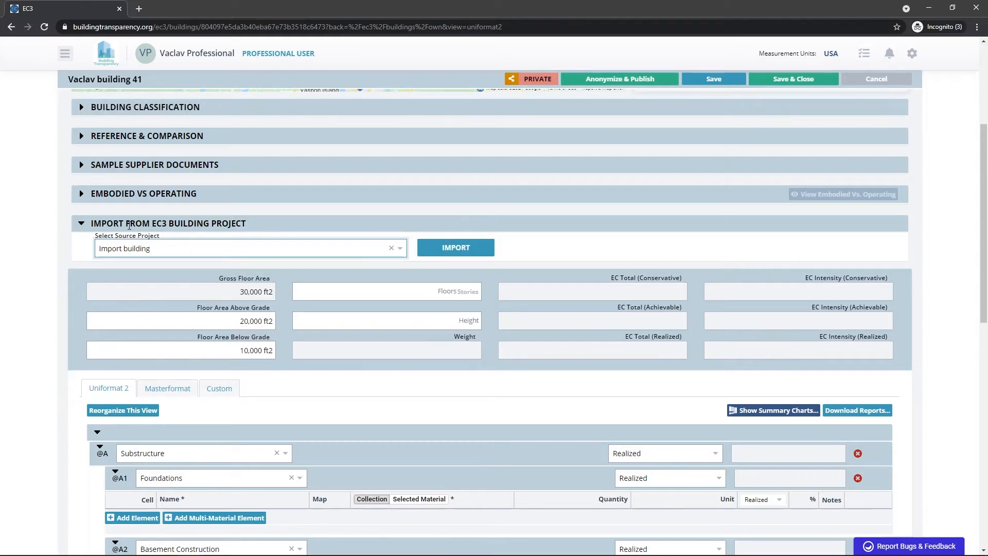
{"action": "left_click", "coordinate": [81, 224]}
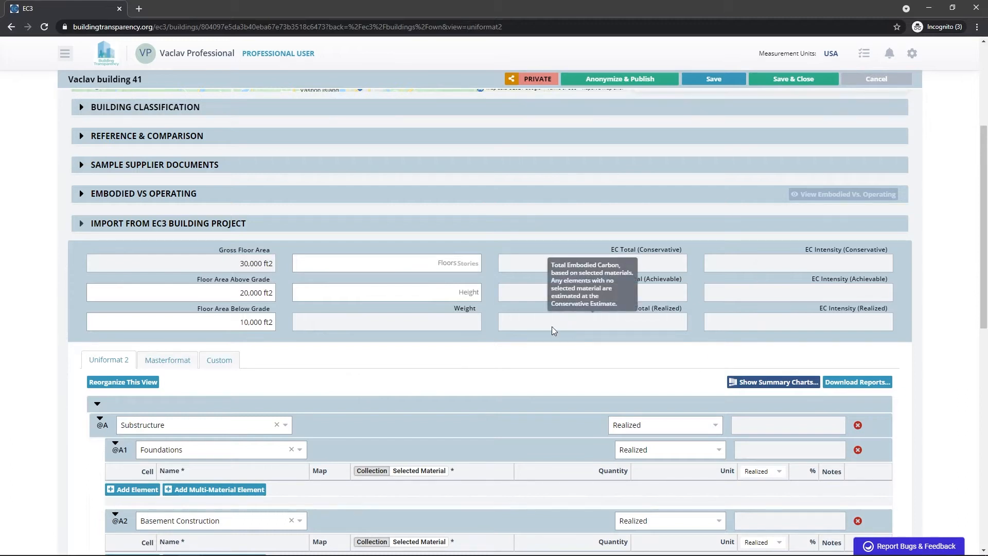
Add an element under Foundations in the Substructure and name it Reinforcing steel.
{"action": "scroll", "coordinate": [561, 328], "scroll_direction": "down", "scroll_amount": 2}
{"action": "scroll", "coordinate": [551, 326], "scroll_direction": "down", "scroll_amount": 3}
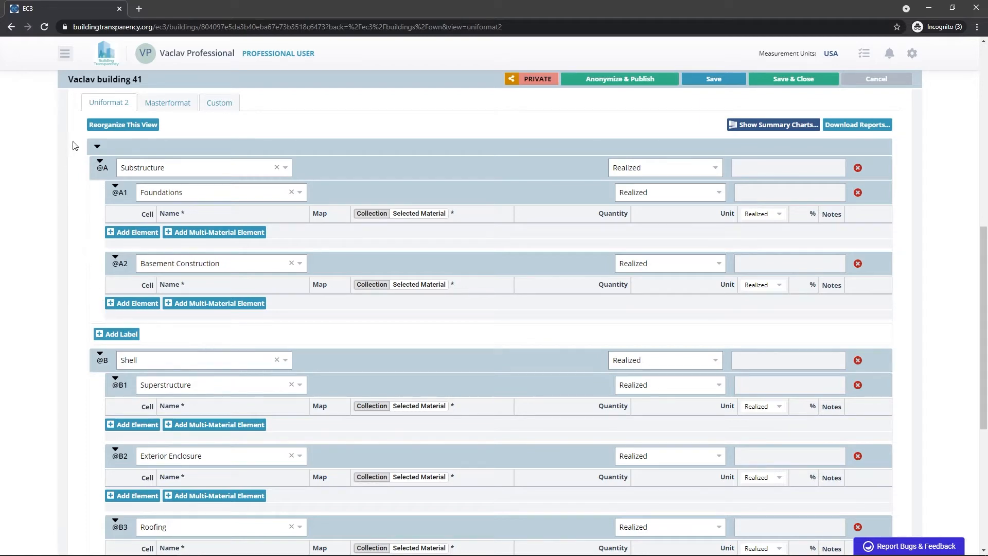
{"action": "left_click", "coordinate": [114, 126]}
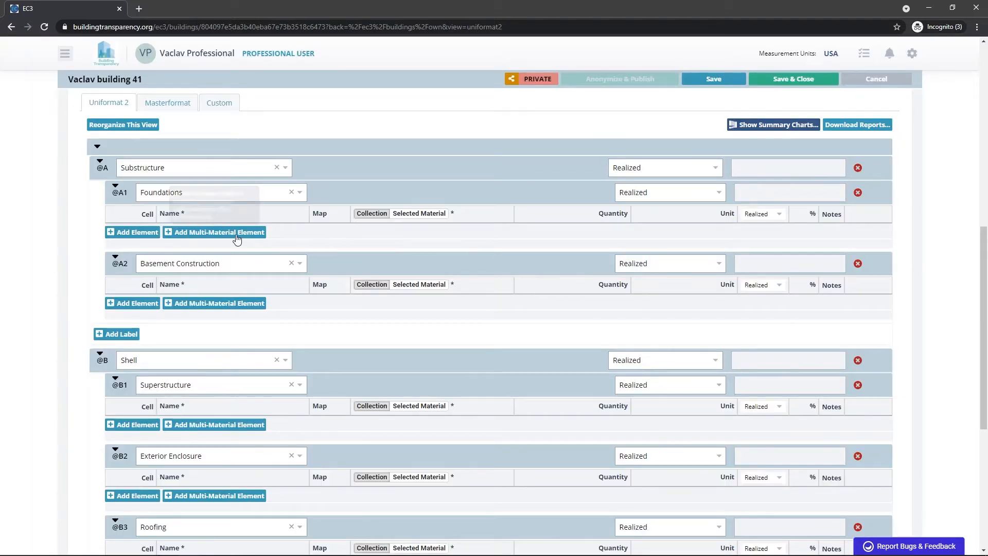
{"action": "left_click", "coordinate": [136, 233]}
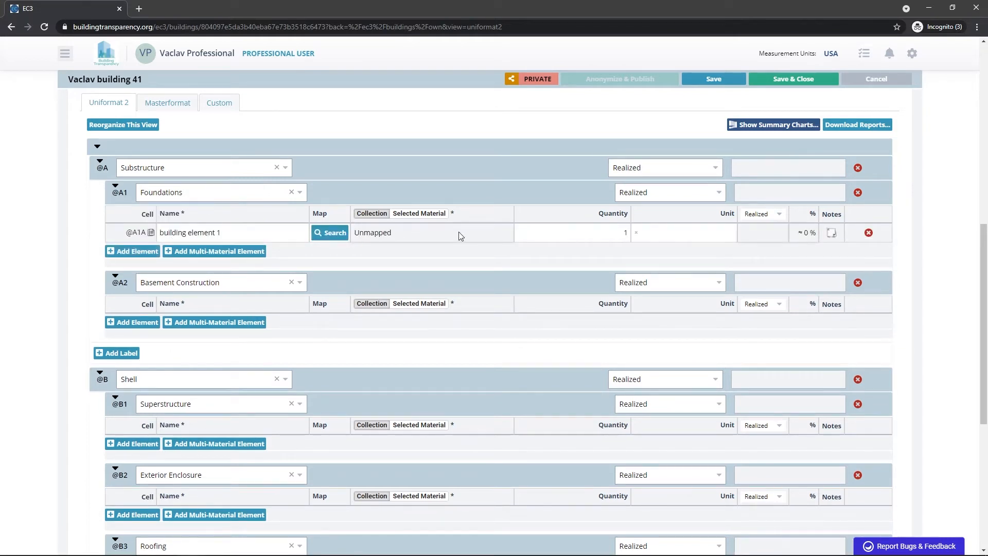
{"action": "left_click_drag", "start_coordinate": [260, 234], "coordinate": [162, 234]}
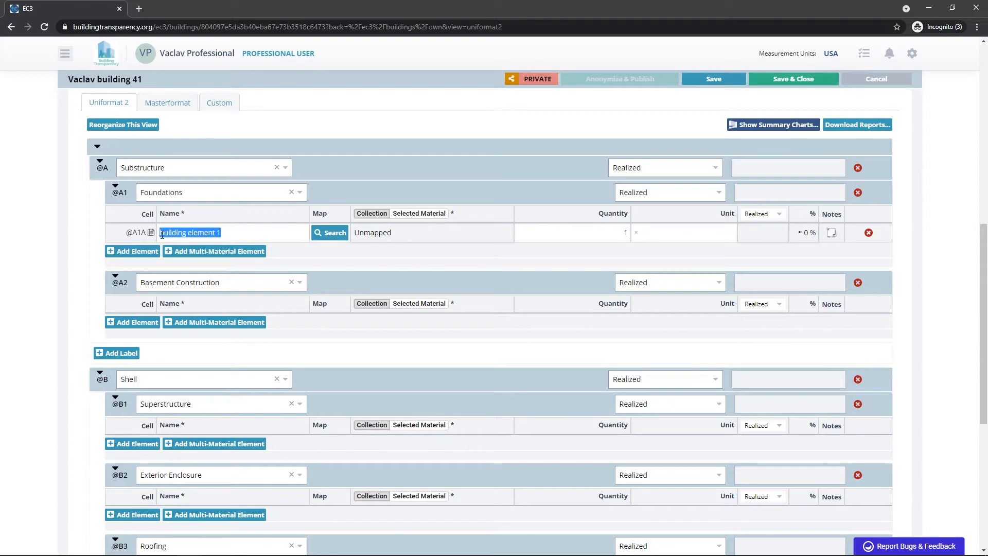
{"action": "type", "text": "Reinforcing steel"}
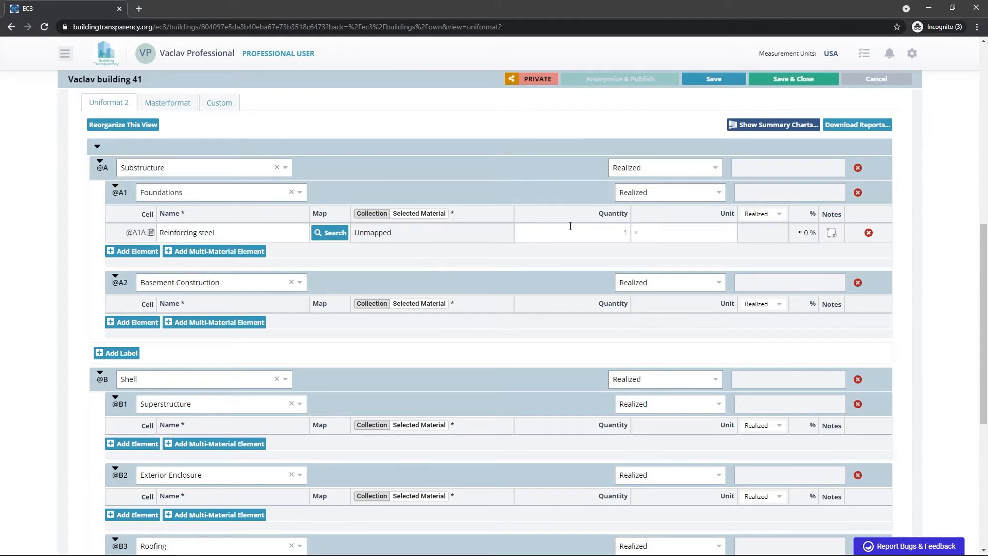
Set the Reinforcing steel quantity with the formula =2*6 and the unit to t, and open the element's notes.
{"action": "left_click", "coordinate": [603, 231]}
{"action": "type", "text": "=2*6"}
{"action": "key", "text": "Return"}
{"action": "left_click", "coordinate": [831, 233]}
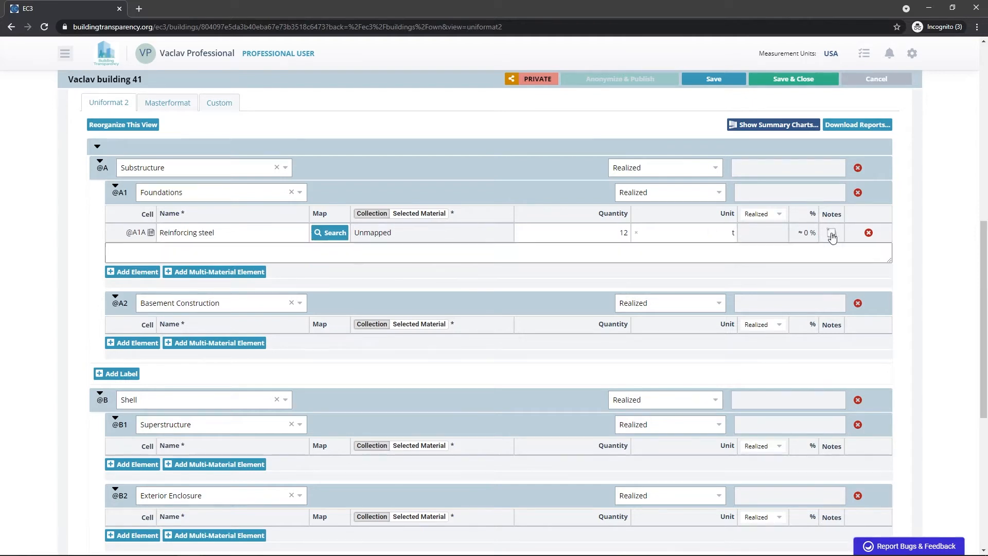
{"action": "left_click", "coordinate": [800, 250]}
Search for Reinforcing steel materials in the Steel category's Rebar subcategory with Global geography.
{"action": "left_click", "coordinate": [337, 237]}
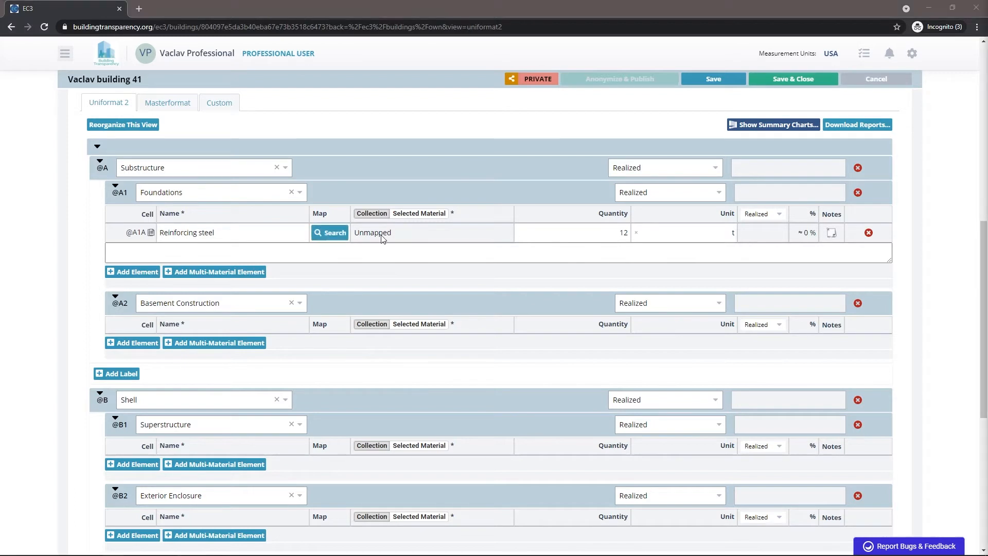
{"action": "left_click", "coordinate": [338, 236]}
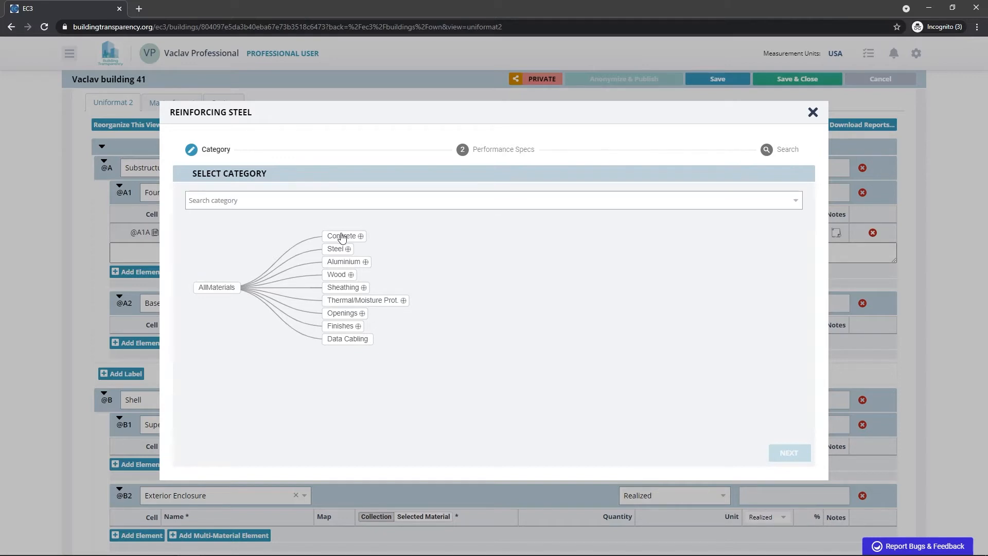
{"action": "left_click", "coordinate": [348, 250]}
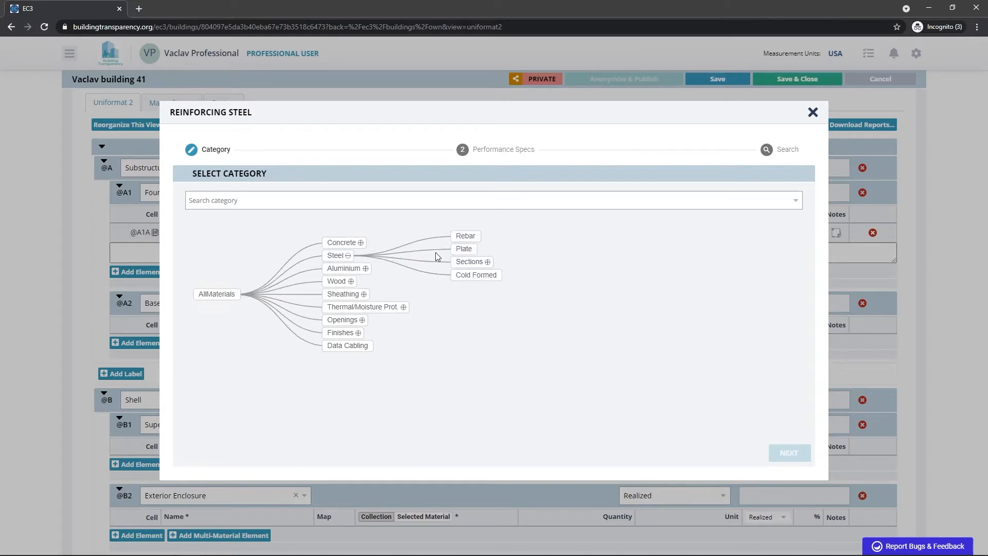
{"action": "left_click", "coordinate": [466, 238]}
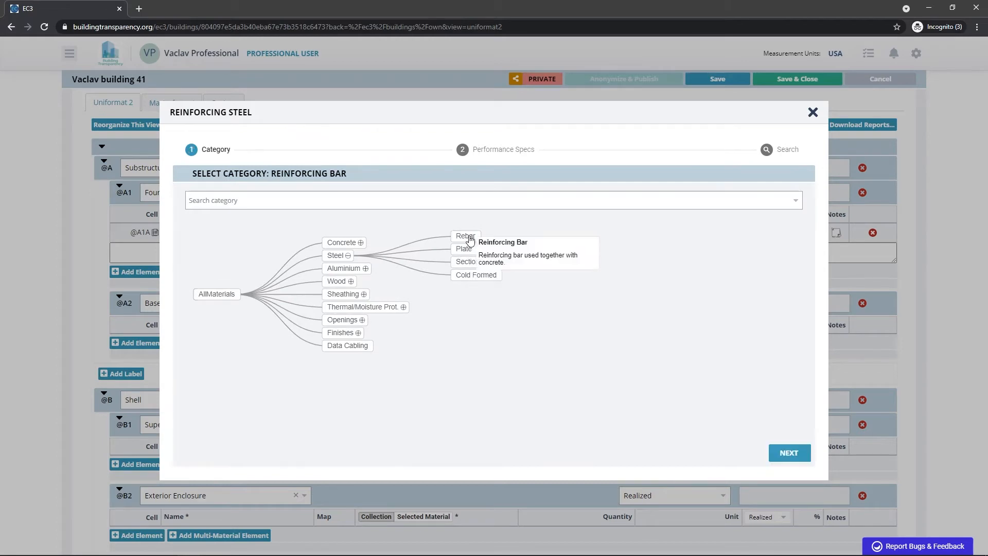
{"action": "left_click", "coordinate": [776, 451]}
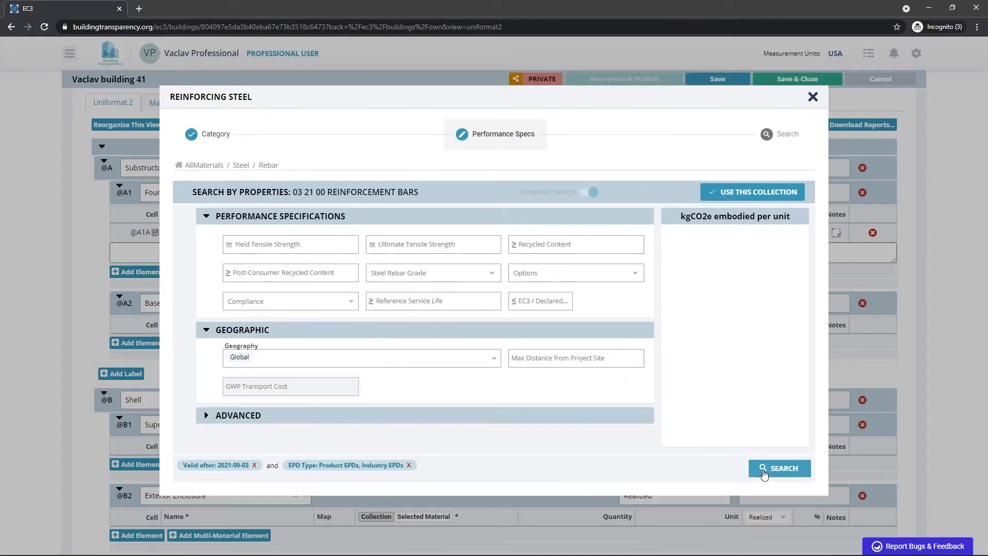
{"action": "left_click", "coordinate": [764, 469]}
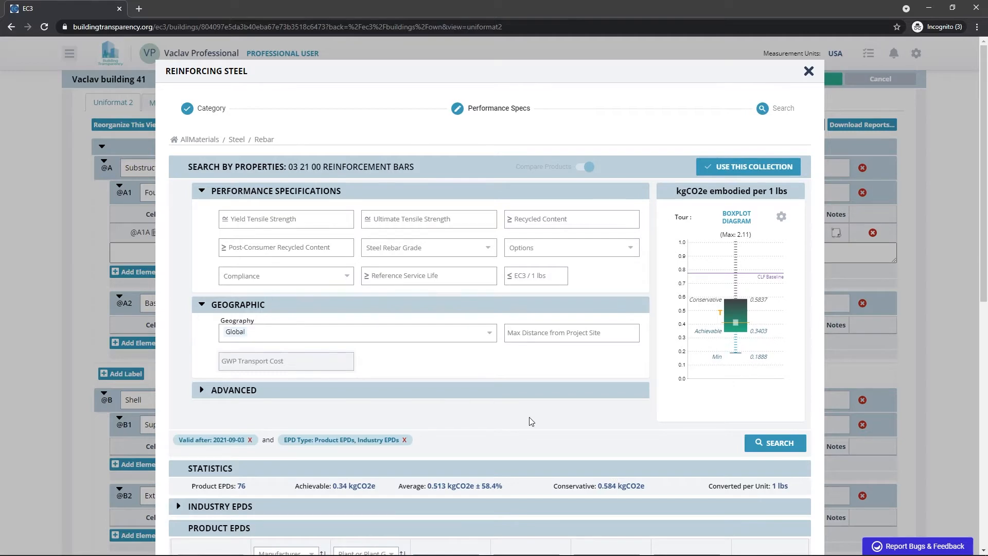
Choose the Concrete Reinforcing Bar and Merchant Bar Mill Product from Nucor Steel Marion as the element's material.
{"action": "scroll", "coordinate": [530, 421], "scroll_direction": "down", "scroll_amount": 4}
{"action": "scroll", "coordinate": [530, 421], "scroll_direction": "down", "scroll_amount": 4}
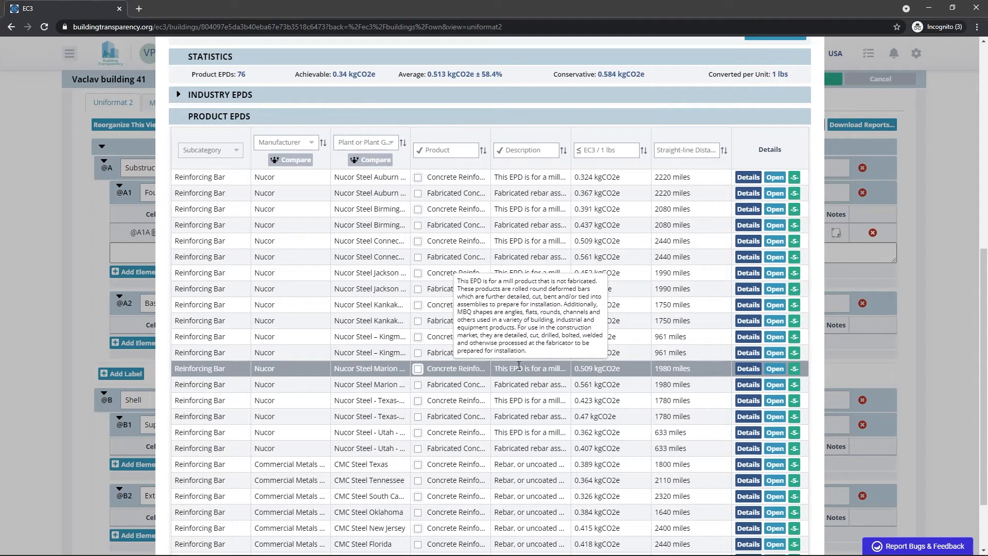
{"action": "left_click", "coordinate": [640, 371]}
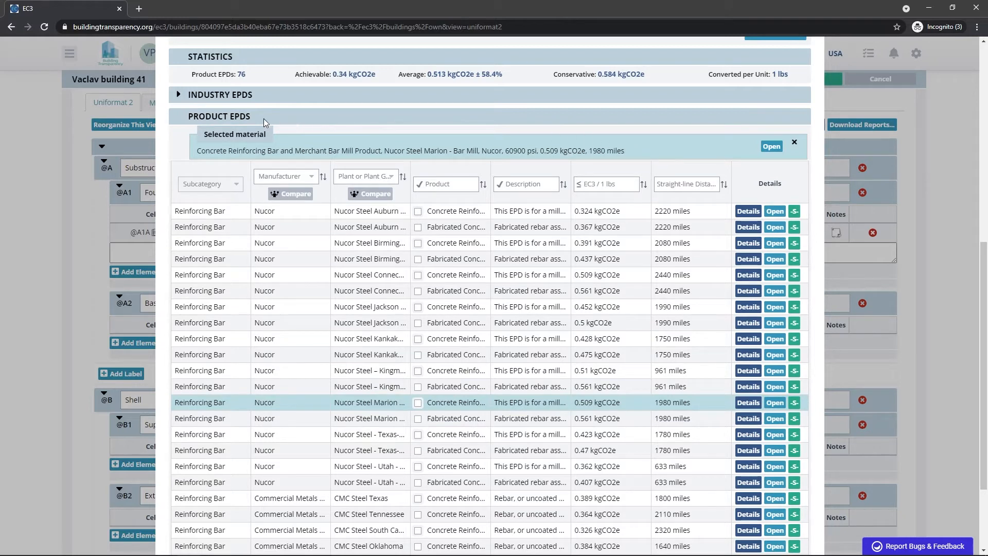
Select the Nucor Steel Auburn Concrete Reinforcing Bar and Merchant Bar Mill Product and use the collection for the Reinforcing steel element.
{"action": "left_click", "coordinate": [796, 213]}
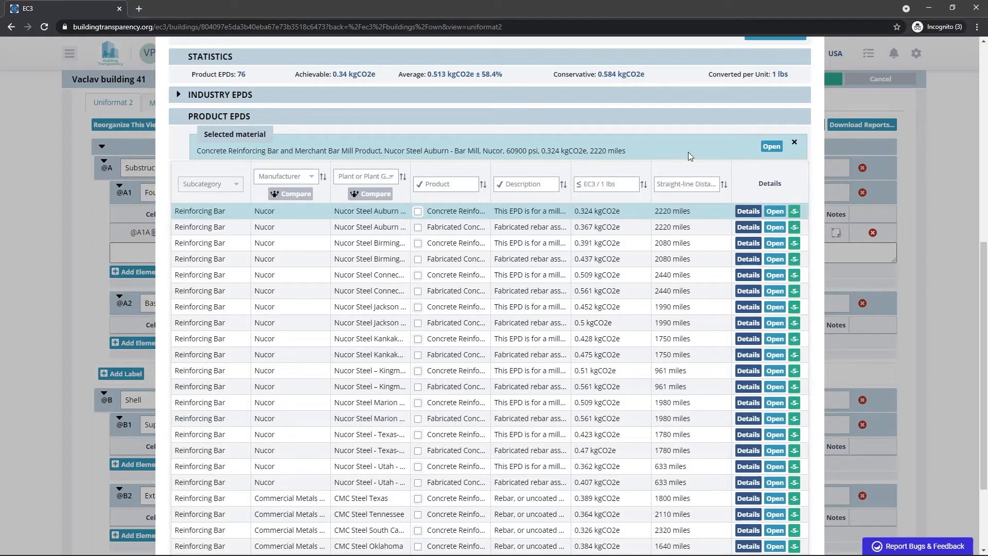
{"action": "scroll", "coordinate": [688, 152], "scroll_direction": "up", "scroll_amount": 8}
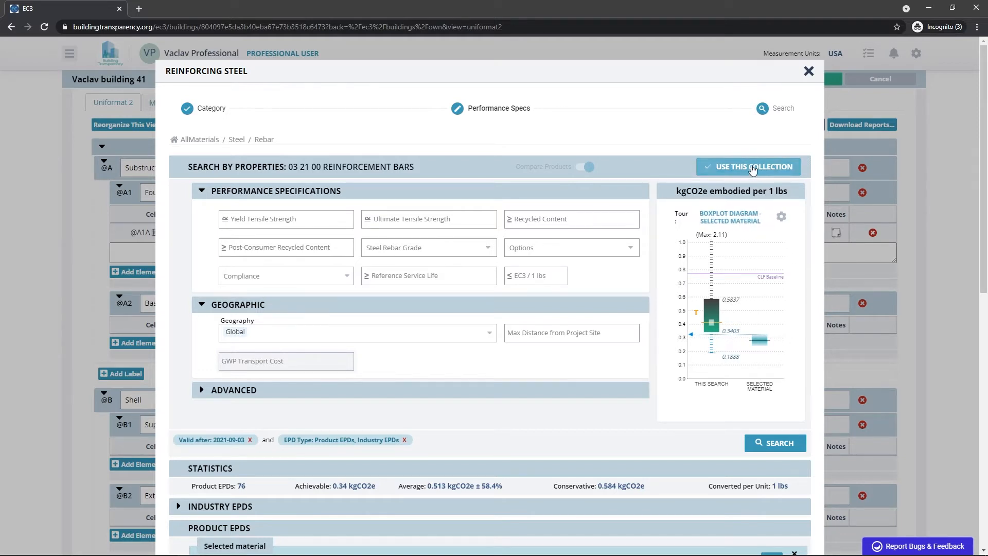
{"action": "left_click", "coordinate": [752, 168]}
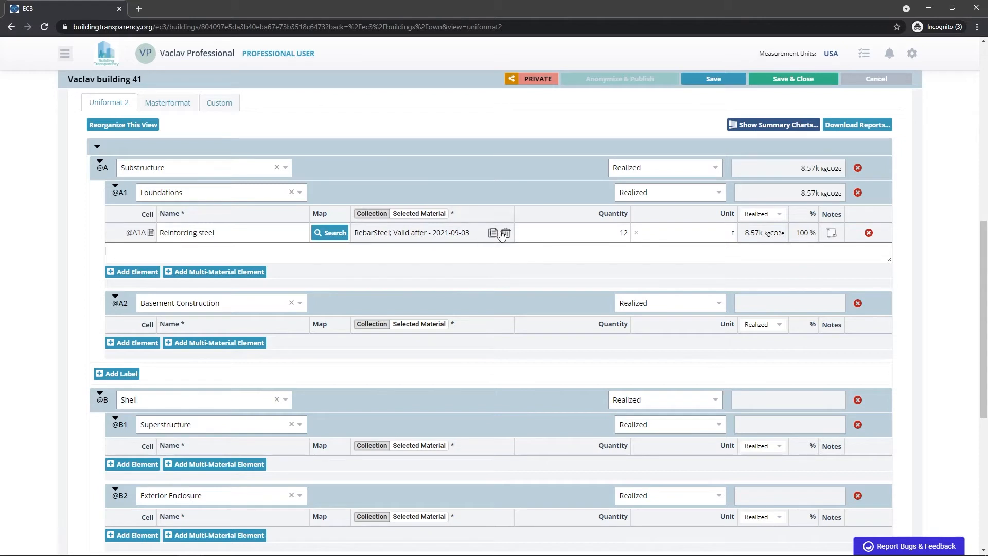
Show the selected materials in the element table and review the Foundations carbon metric options, keeping Realized.
{"action": "left_click", "coordinate": [420, 213]}
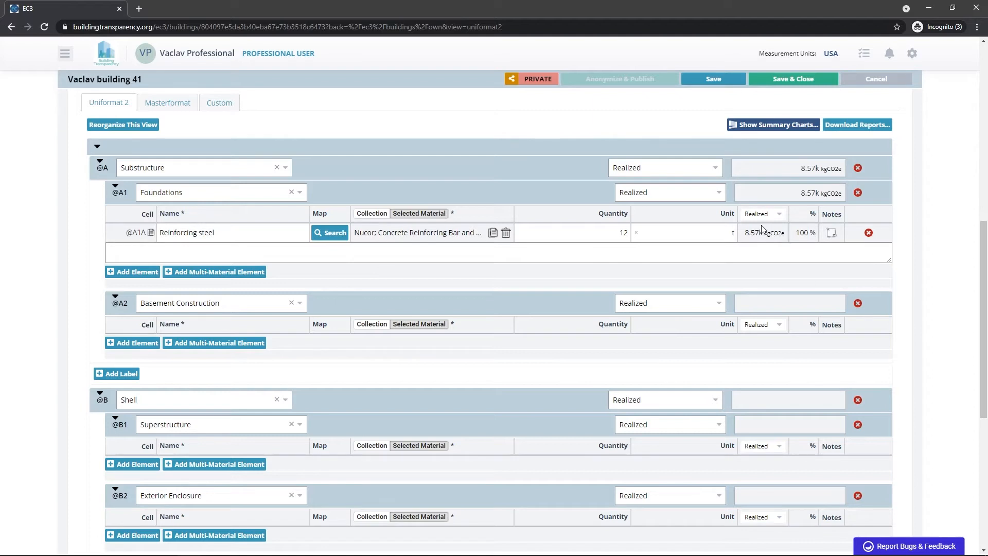
{"action": "left_click", "coordinate": [780, 214]}
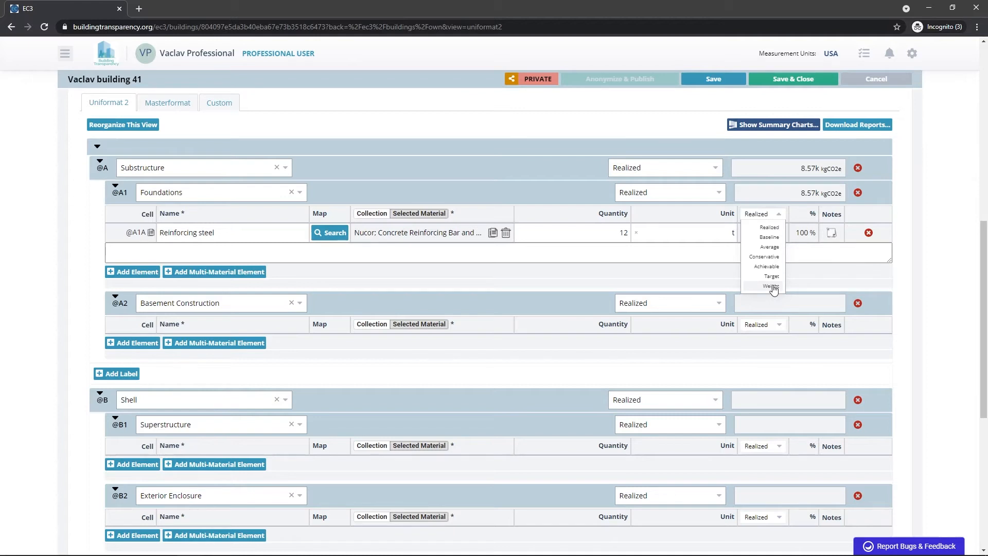
{"action": "left_click", "coordinate": [766, 228]}
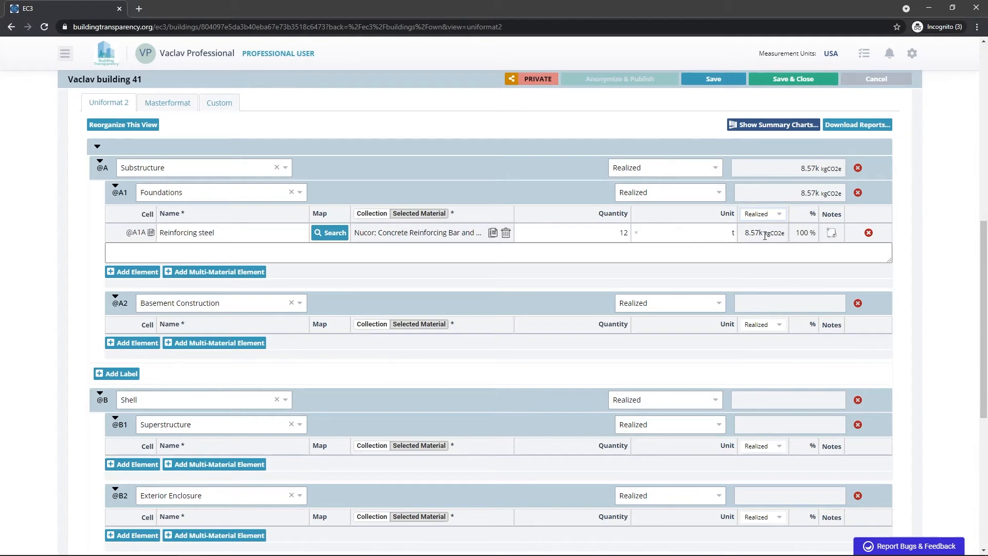
{"action": "left_click_drag", "start_coordinate": [765, 232], "coordinate": [762, 233]}
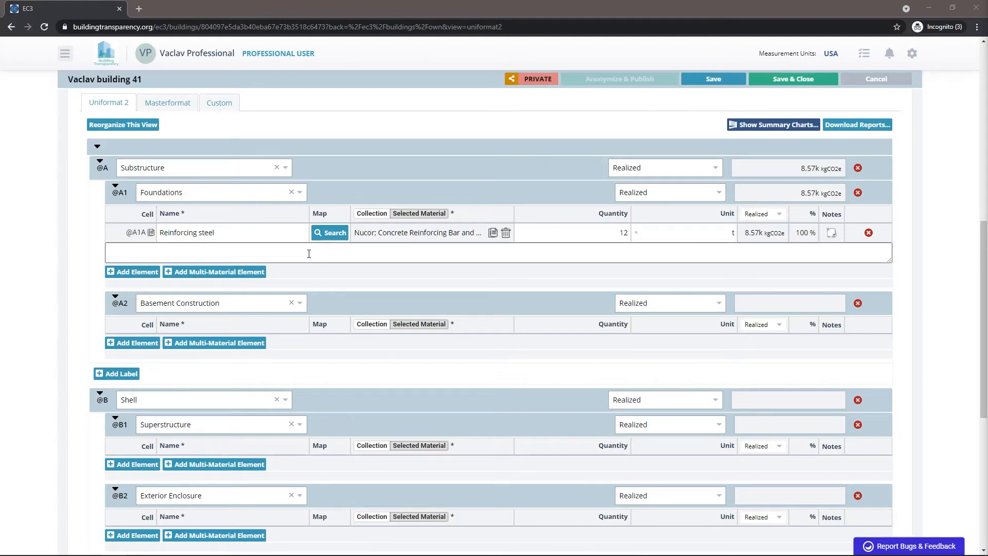
Add two elements under Foundations and copy the Reinforcing steel material mapping to the first new element.
{"action": "left_click", "coordinate": [135, 272]}
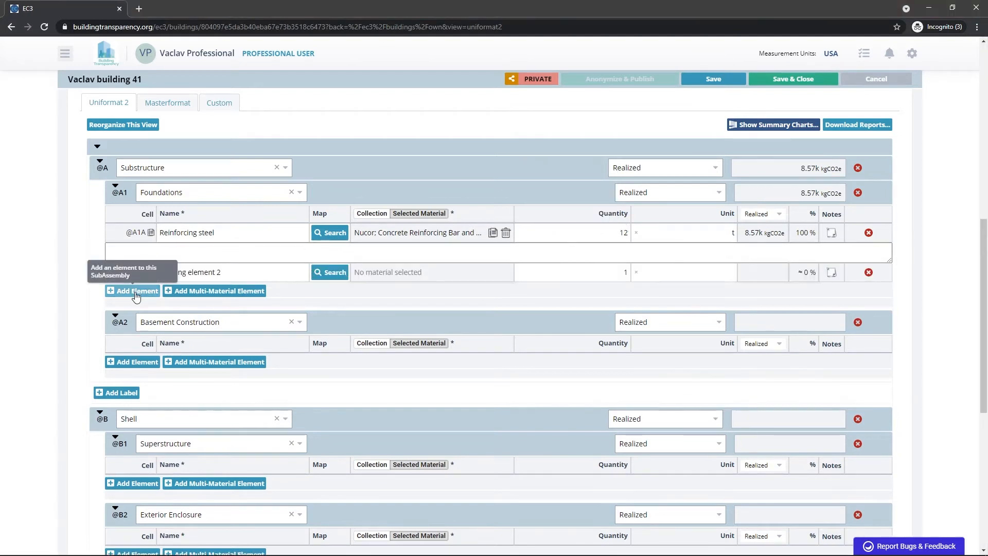
{"action": "left_click", "coordinate": [135, 292]}
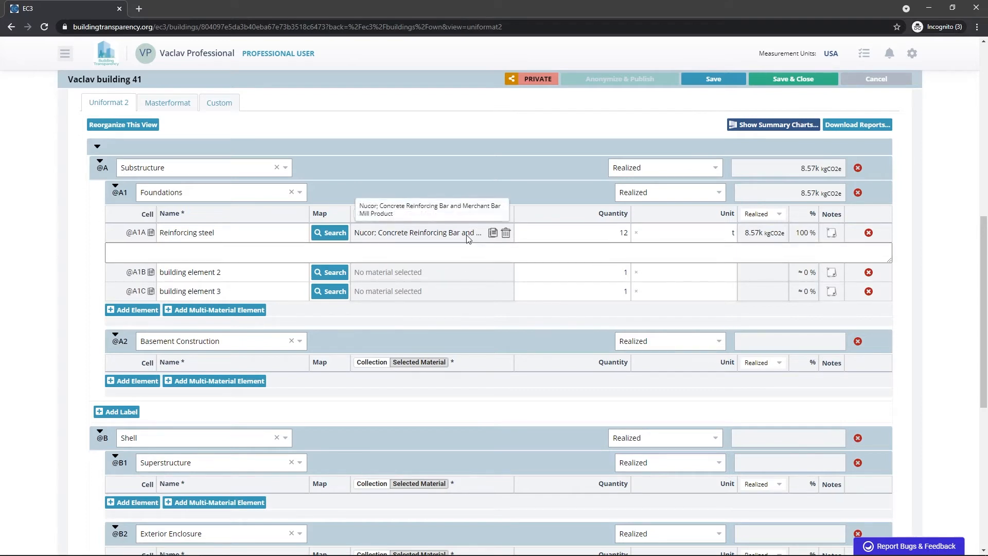
{"action": "left_click", "coordinate": [492, 233]}
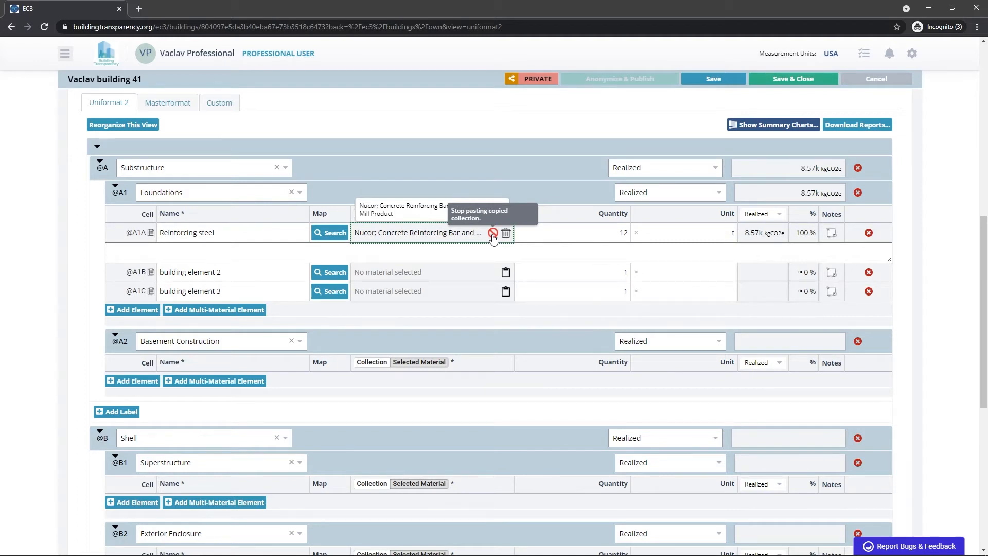
{"action": "left_click", "coordinate": [506, 274]}
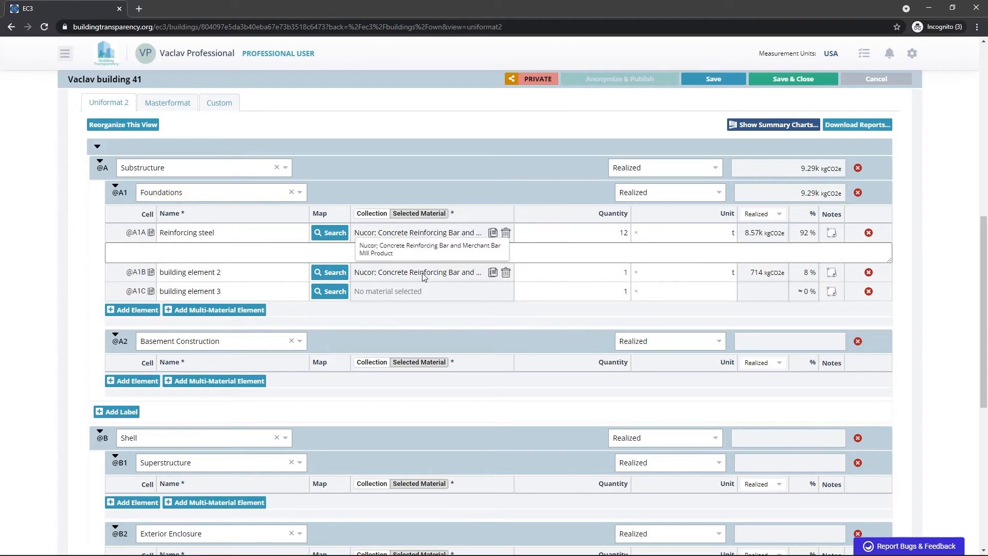
Show the mapped collections, then clear the copied mapping and delete both extra elements under Foundations.
{"action": "left_click", "coordinate": [376, 214]}
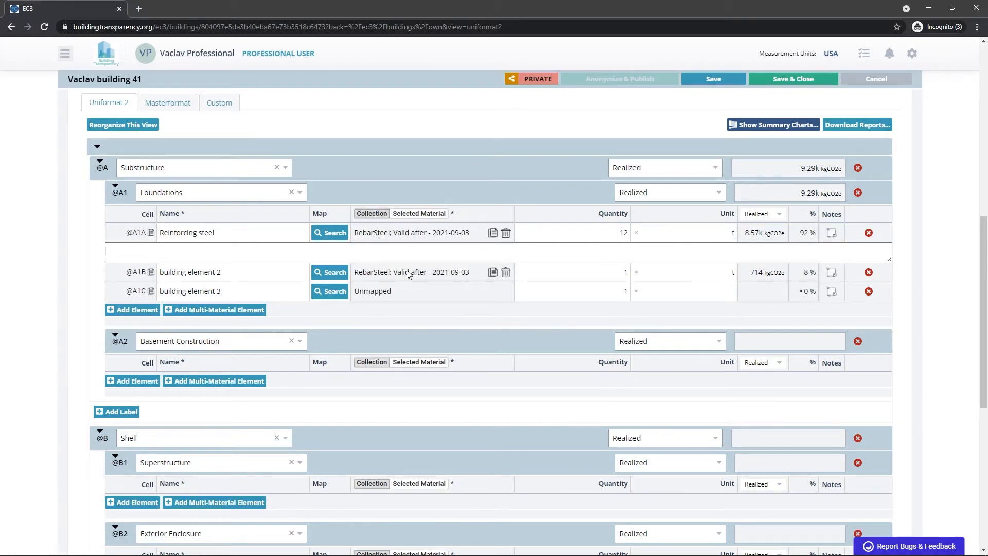
{"action": "left_click", "coordinate": [506, 273]}
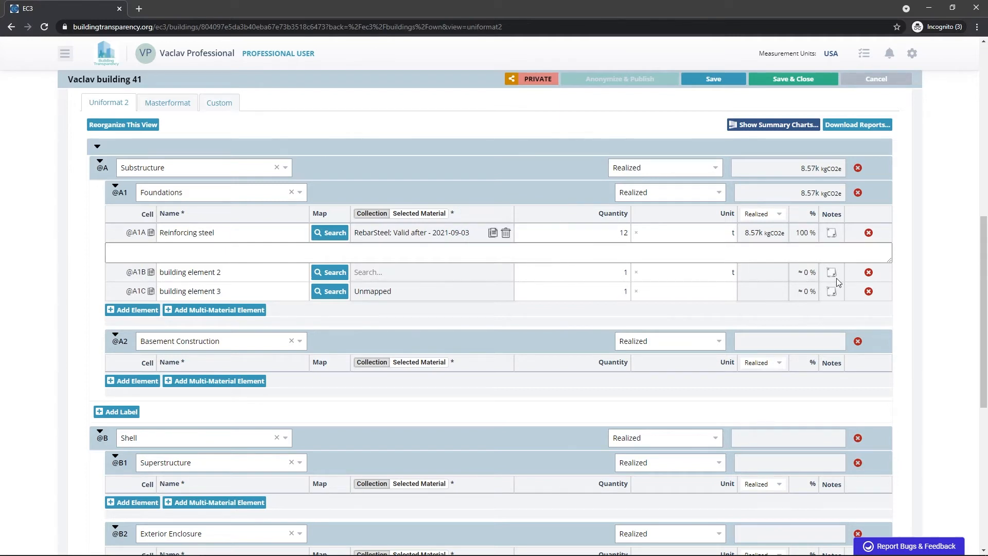
{"action": "left_click", "coordinate": [869, 273]}
{"action": "left_click", "coordinate": [863, 276]}
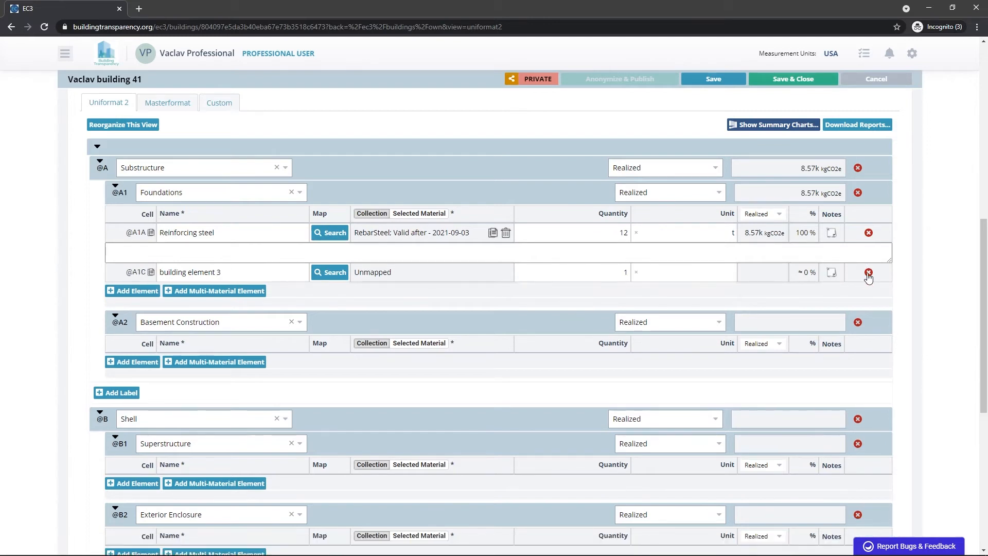
{"action": "left_click", "coordinate": [869, 274]}
{"action": "left_click", "coordinate": [863, 276]}
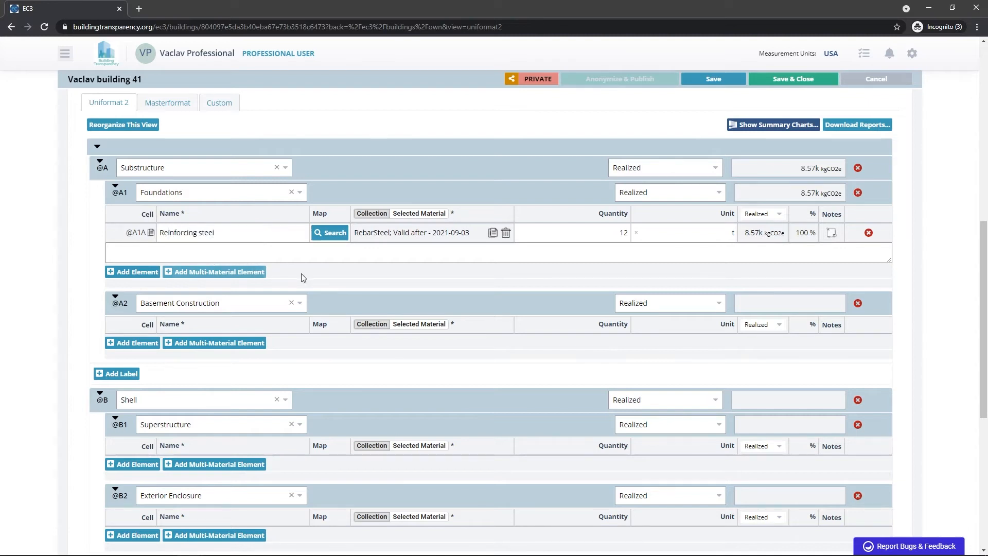
Switch to the Chrome window with the BT Residential Mid-Rise Example and examine its elements from Foundations through Roofing.
{"action": "key", "text": "alt+Tab"}
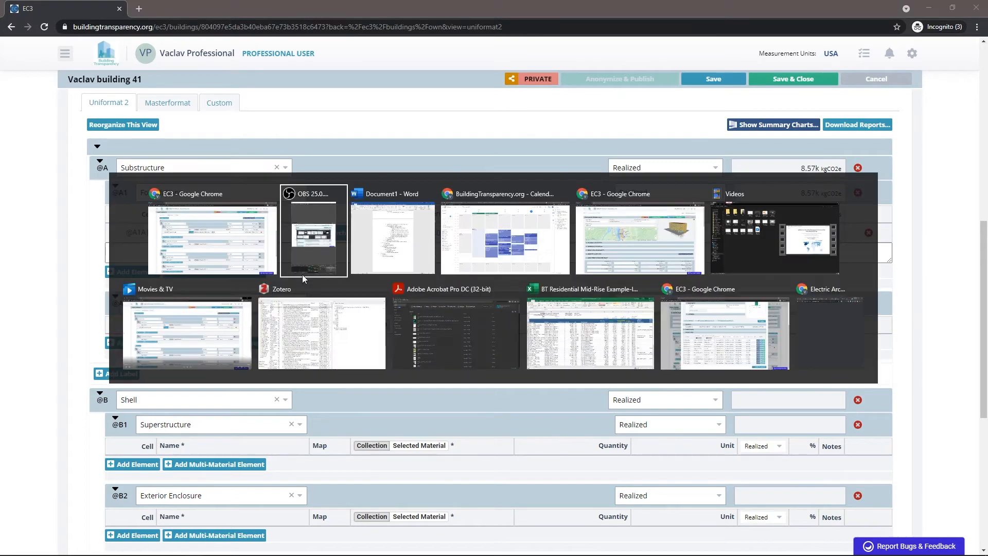
{"action": "key", "text": "alt+Tab"}
{"action": "key", "text": "alt+Tab"}
{"action": "key", "text": "alt+Tab"}
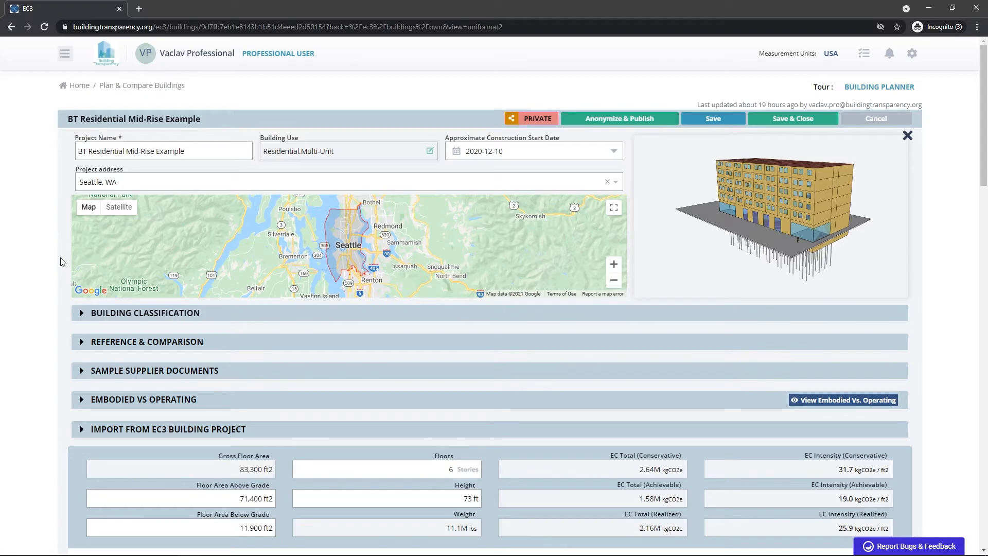
{"action": "scroll", "coordinate": [60, 261], "scroll_direction": "down", "scroll_amount": 5}
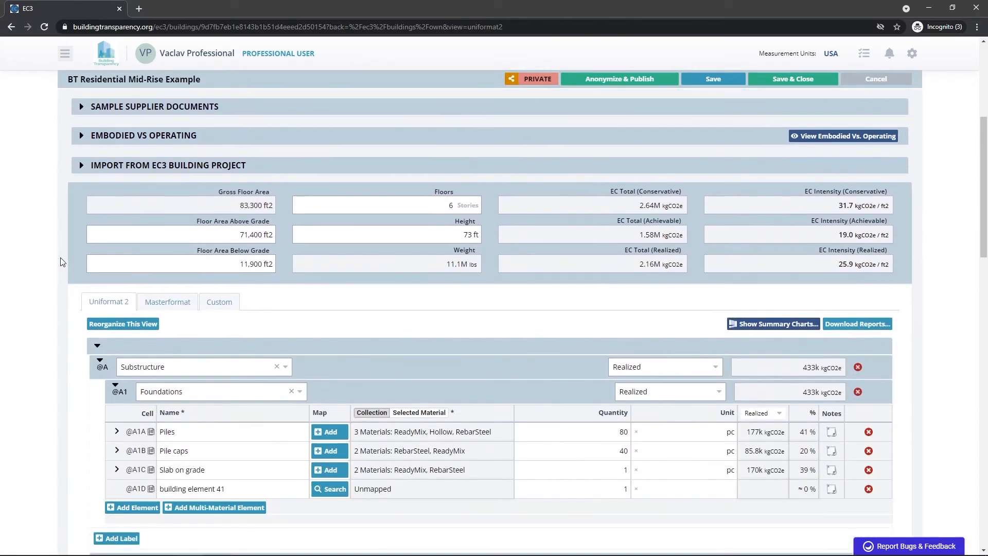
{"action": "scroll", "coordinate": [60, 261], "scroll_direction": "down", "scroll_amount": 4}
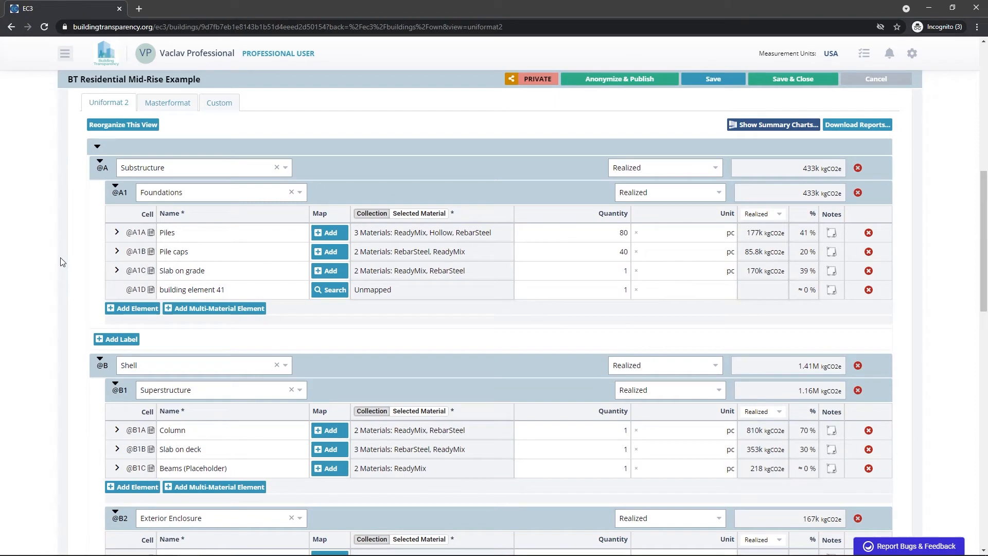
{"action": "scroll", "coordinate": [60, 257], "scroll_direction": "down", "scroll_amount": 1}
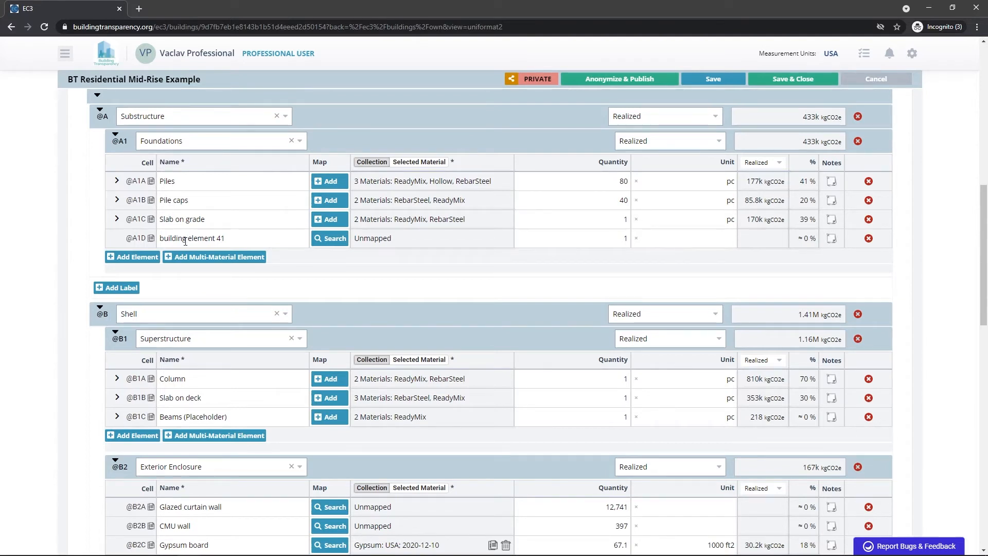
{"action": "scroll", "coordinate": [177, 374], "scroll_direction": "down", "scroll_amount": 4}
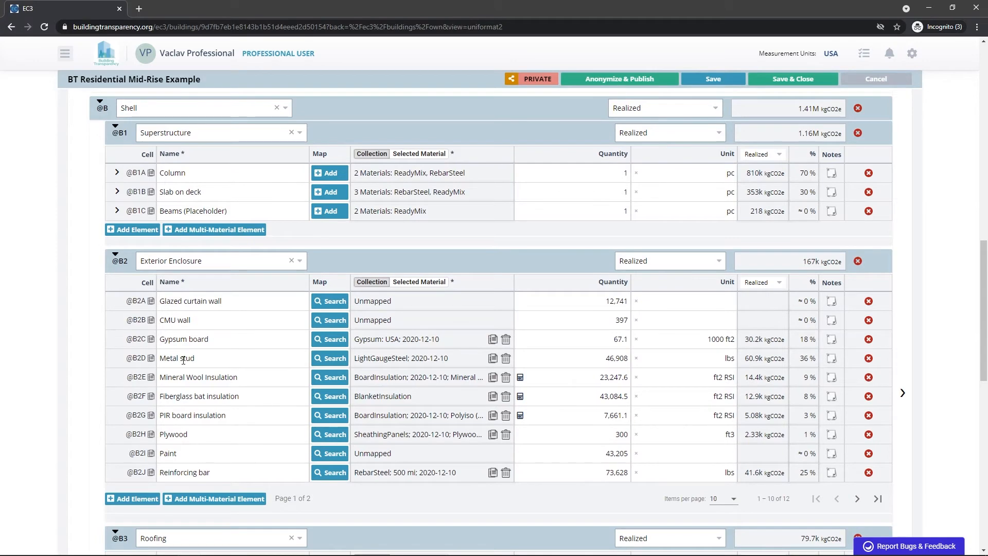
{"action": "scroll", "coordinate": [184, 388], "scroll_direction": "down", "scroll_amount": 2}
{"action": "scroll", "coordinate": [185, 389], "scroll_direction": "down", "scroll_amount": 1}
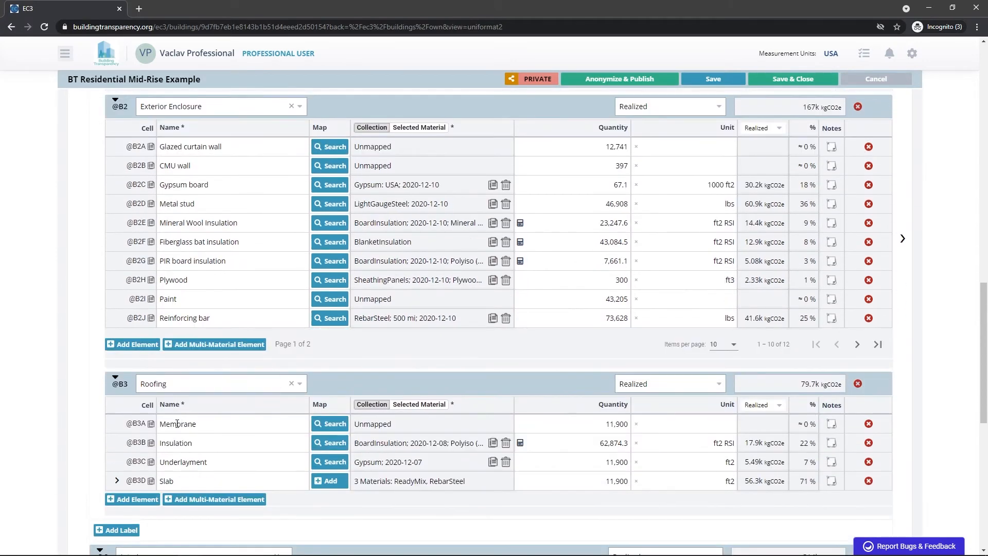
{"action": "scroll", "coordinate": [178, 423], "scroll_direction": "down", "scroll_amount": 3}
{"action": "scroll", "coordinate": [177, 423], "scroll_direction": "up", "scroll_amount": 5}
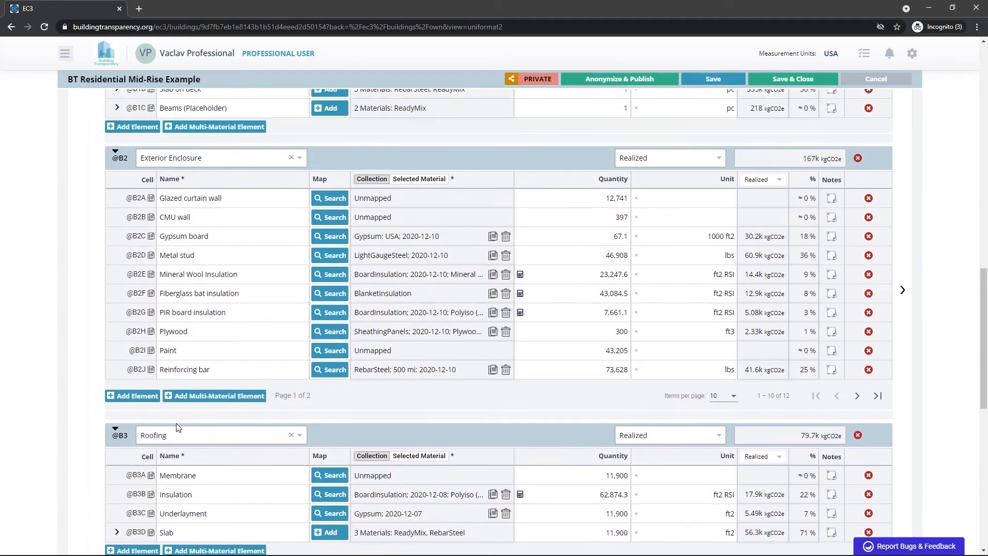
{"action": "scroll", "coordinate": [176, 423], "scroll_direction": "up", "scroll_amount": 2}
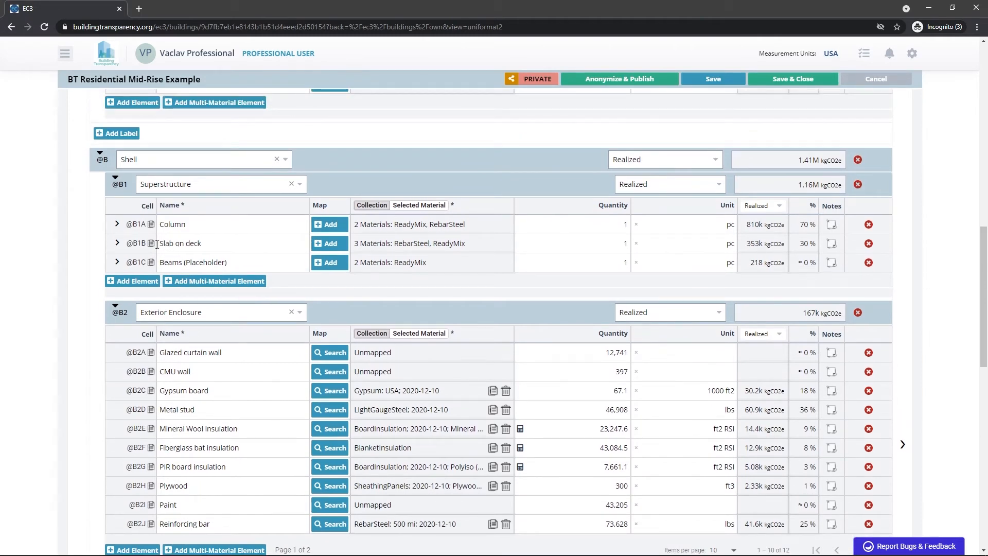
Expand Slab on deck under Superstructure and Slab under Roofing, and examine the quantities of their component materials.
{"action": "left_click", "coordinate": [117, 243]}
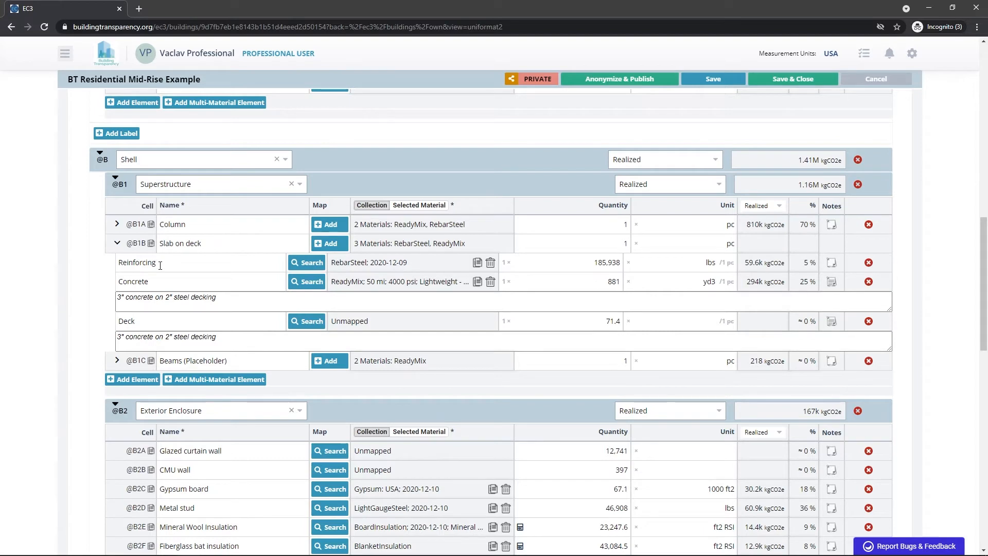
{"action": "mouse_move", "coordinate": [579, 260]}
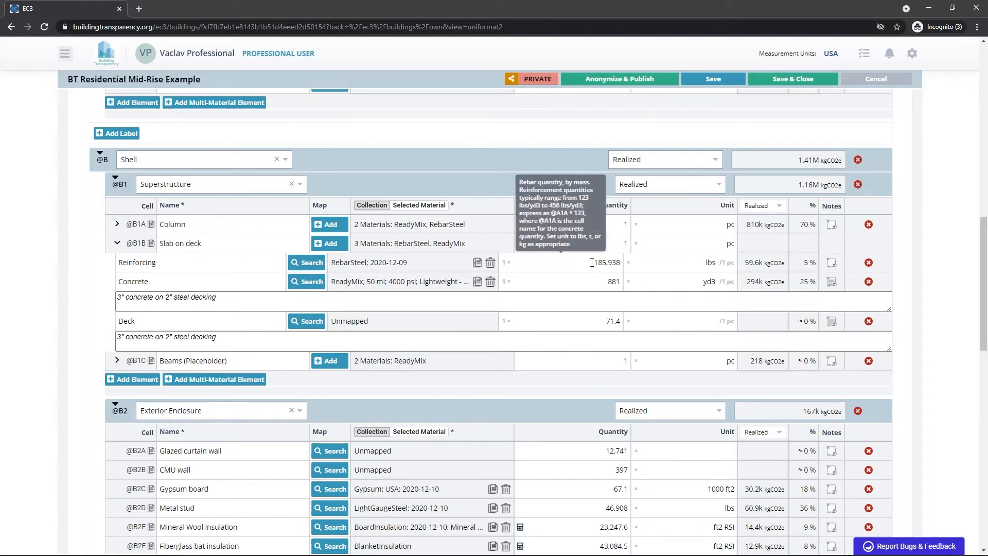
{"action": "scroll", "coordinate": [360, 308], "scroll_direction": "down", "scroll_amount": 8}
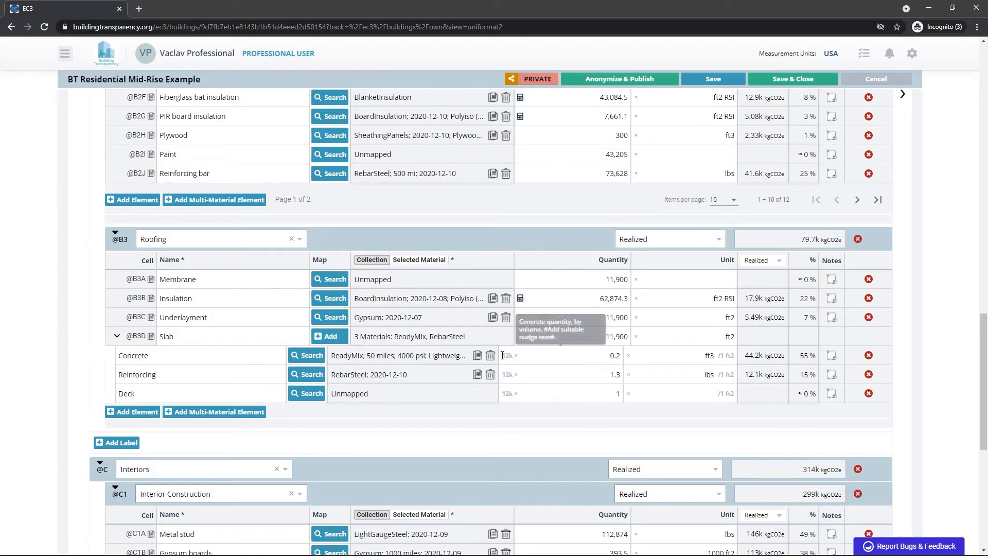
{"action": "left_click", "coordinate": [611, 357]}
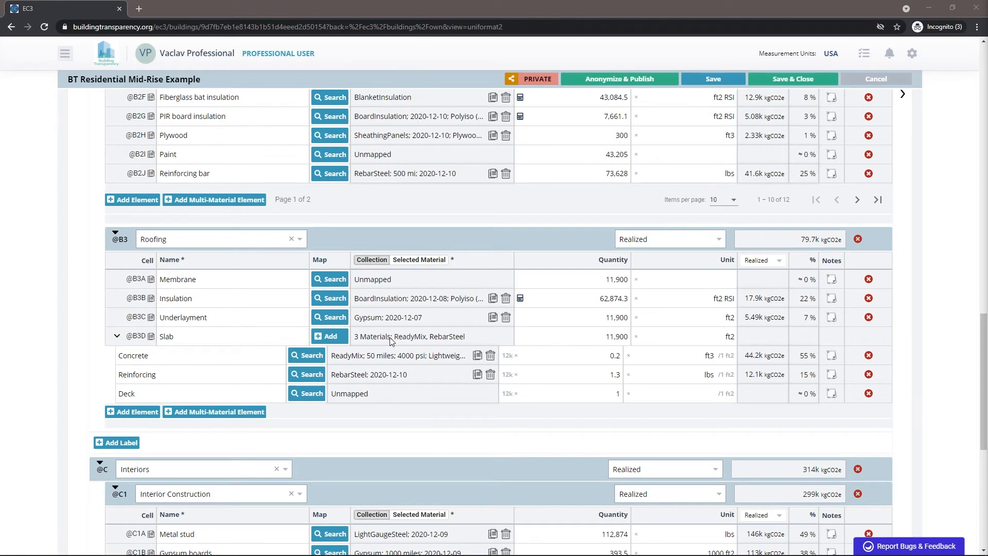
Add two material entries to the Roofing Slab element and delete both of them again.
{"action": "left_click", "coordinate": [328, 337]}
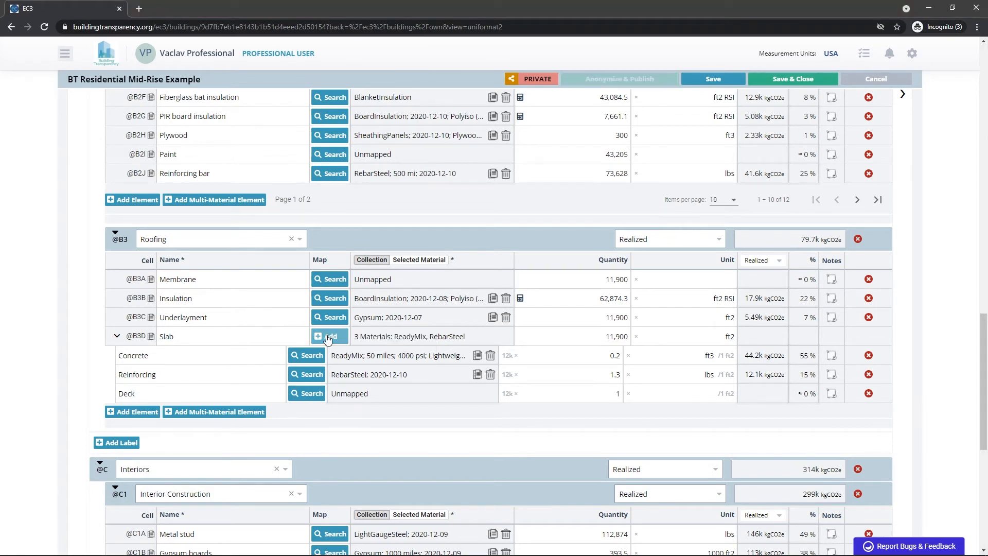
{"action": "left_click", "coordinate": [328, 337]}
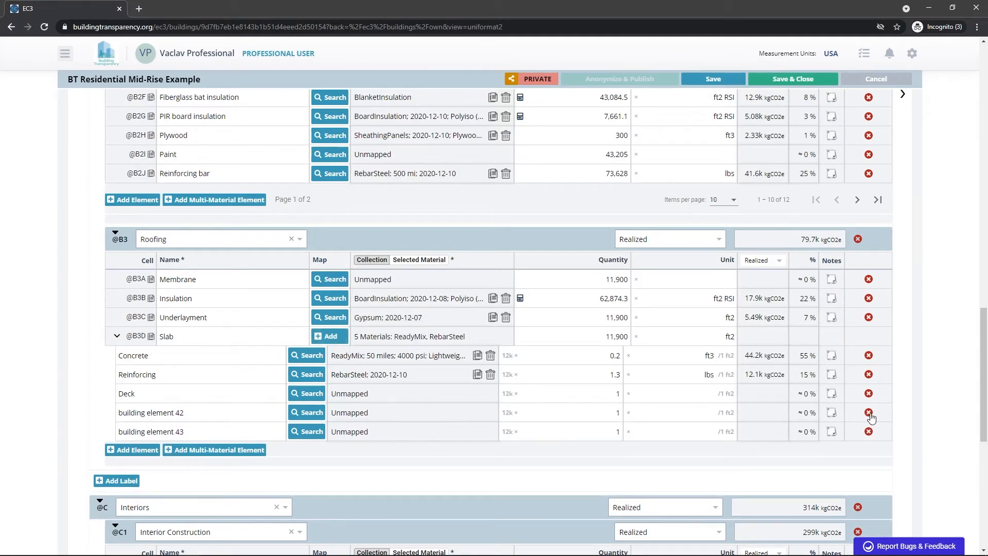
{"action": "left_click", "coordinate": [869, 412]}
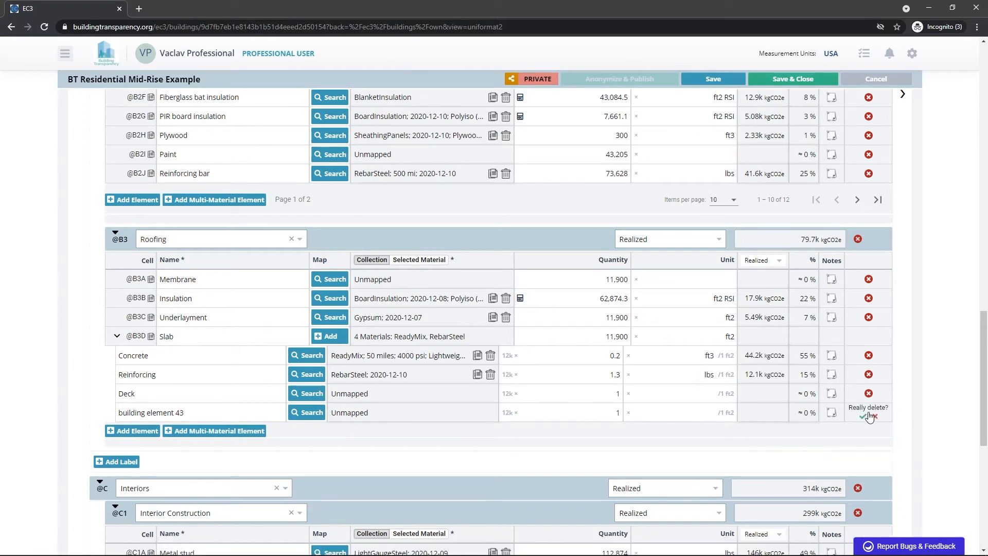
{"action": "left_click", "coordinate": [869, 412]}
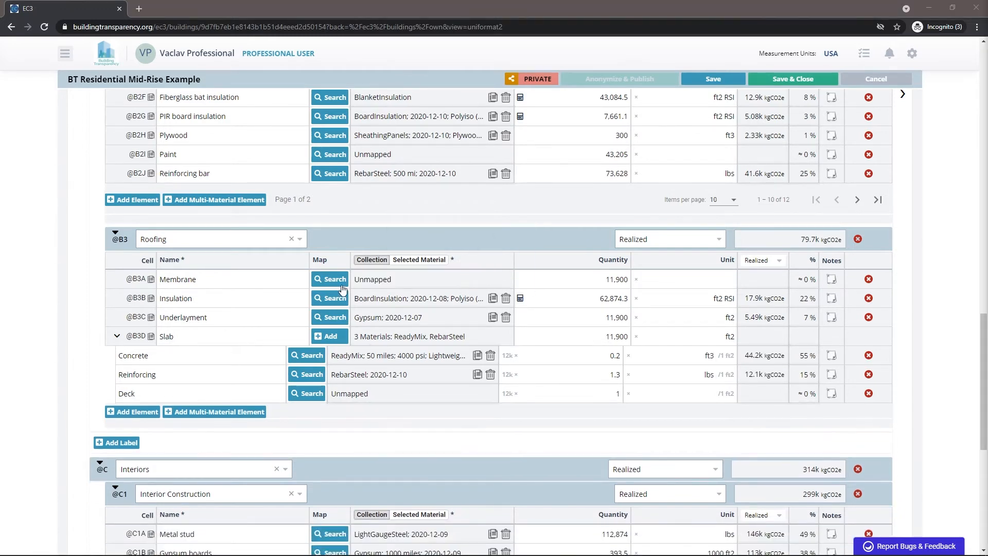
Collapse the Roofing Slab's material list and review the multi-material elements under Superstructure and Foundations.
{"action": "left_click", "coordinate": [115, 338]}
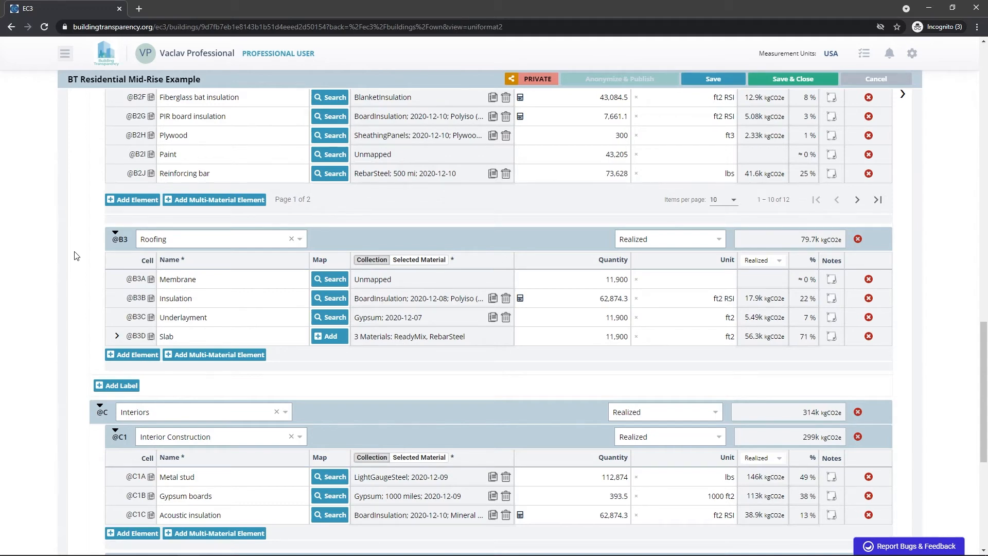
{"action": "scroll", "coordinate": [76, 255], "scroll_direction": "up", "scroll_amount": 6}
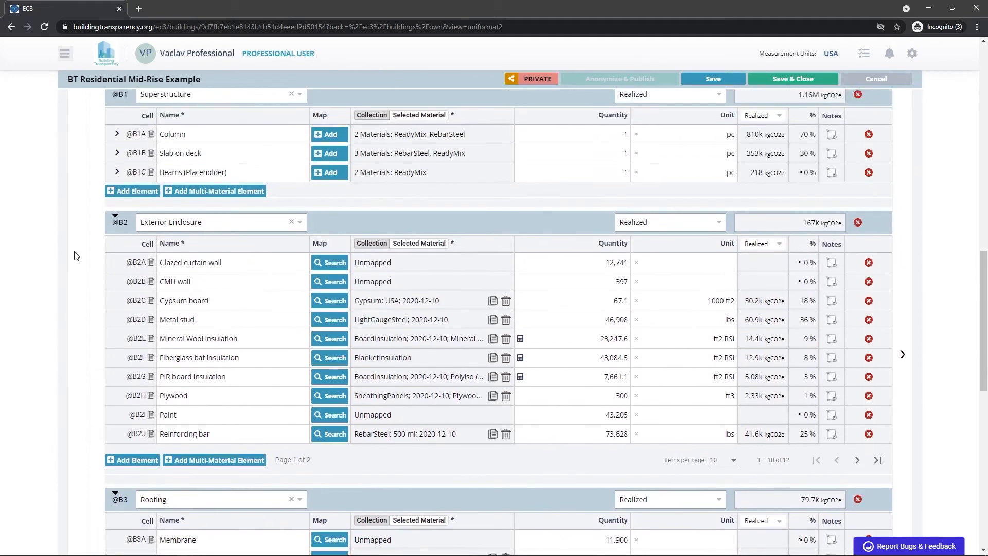
{"action": "scroll", "coordinate": [75, 255], "scroll_direction": "up", "scroll_amount": 5}
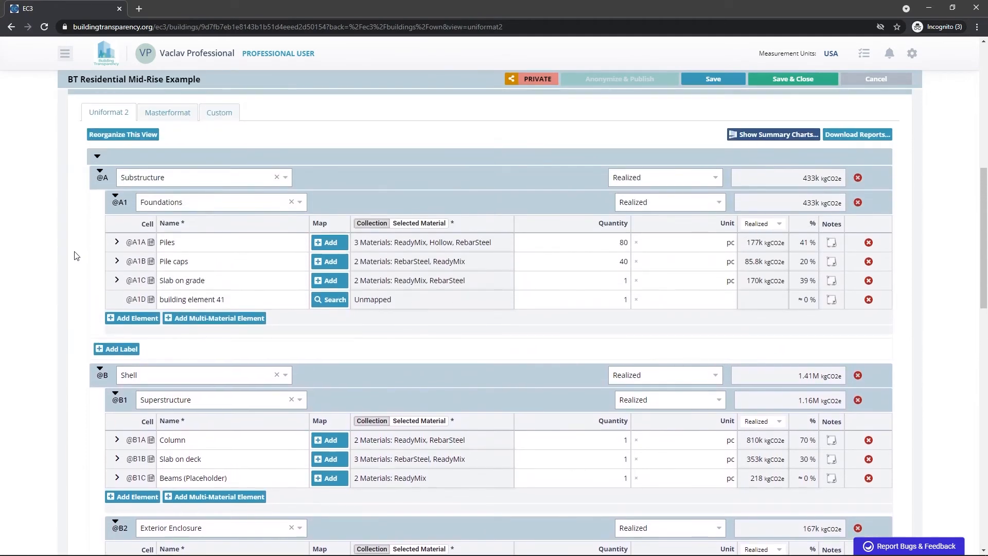
Save the pending changes in the BT Residential Mid-Rise Example project so its summary charts can be generated.
{"action": "scroll", "coordinate": [75, 256], "scroll_direction": "up", "scroll_amount": 3}
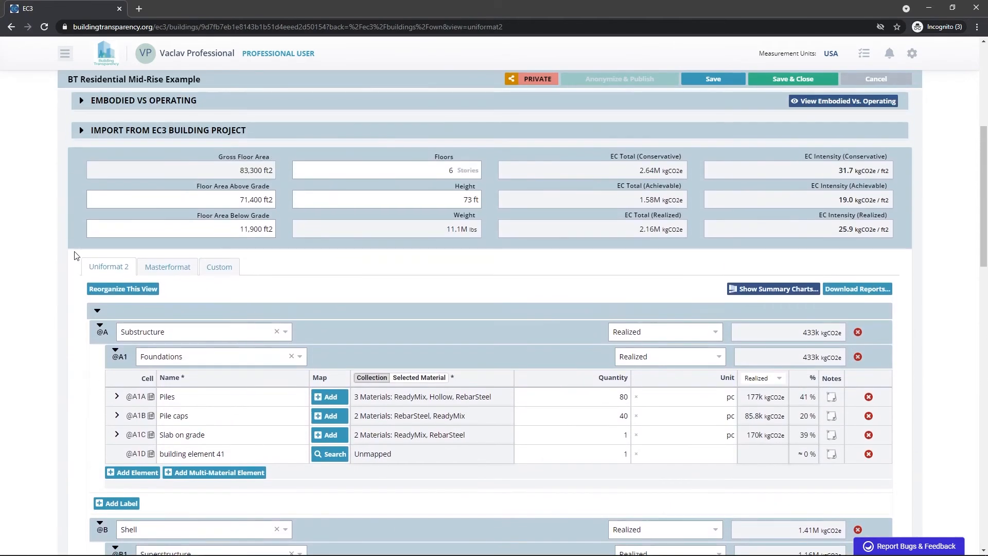
{"action": "scroll", "coordinate": [75, 255], "scroll_direction": "down", "scroll_amount": 3}
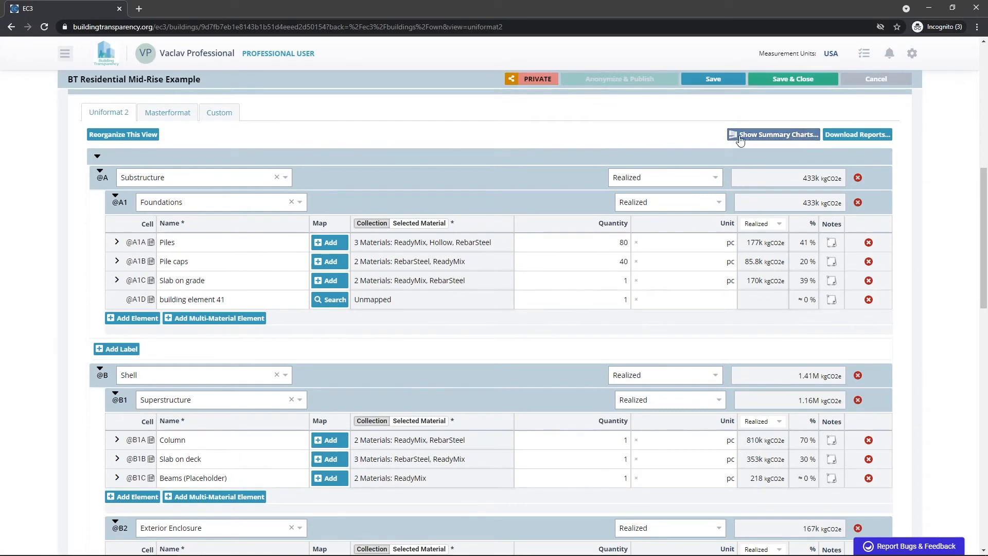
{"action": "left_click", "coordinate": [762, 136]}
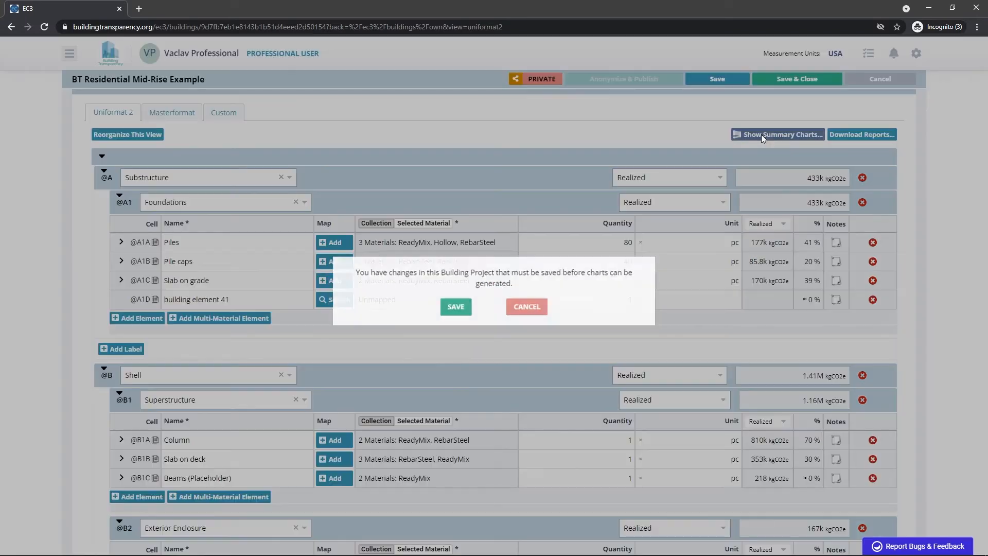
{"action": "left_click", "coordinate": [457, 307]}
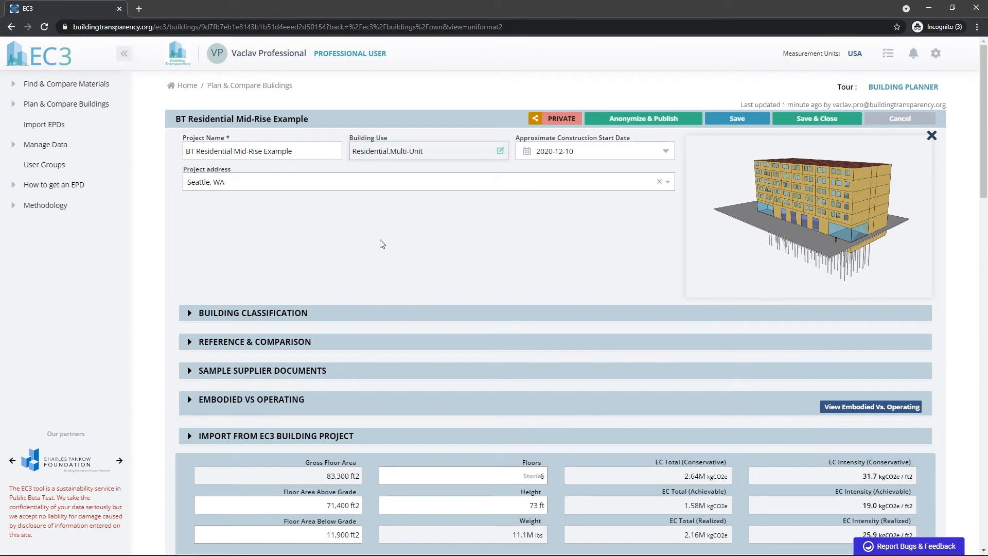
{"action": "scroll", "coordinate": [385, 234], "scroll_direction": "down", "scroll_amount": 10}
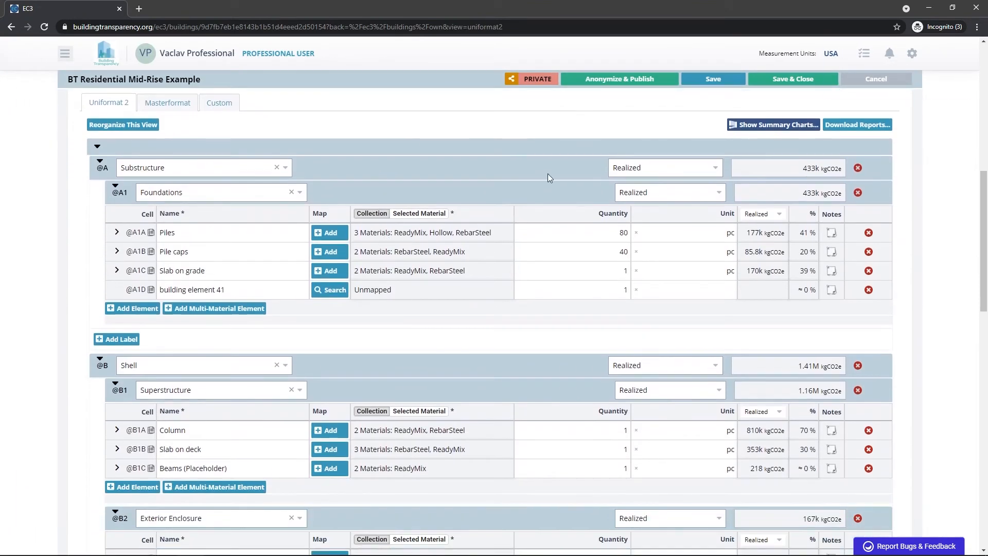
{"action": "left_click", "coordinate": [719, 81]}
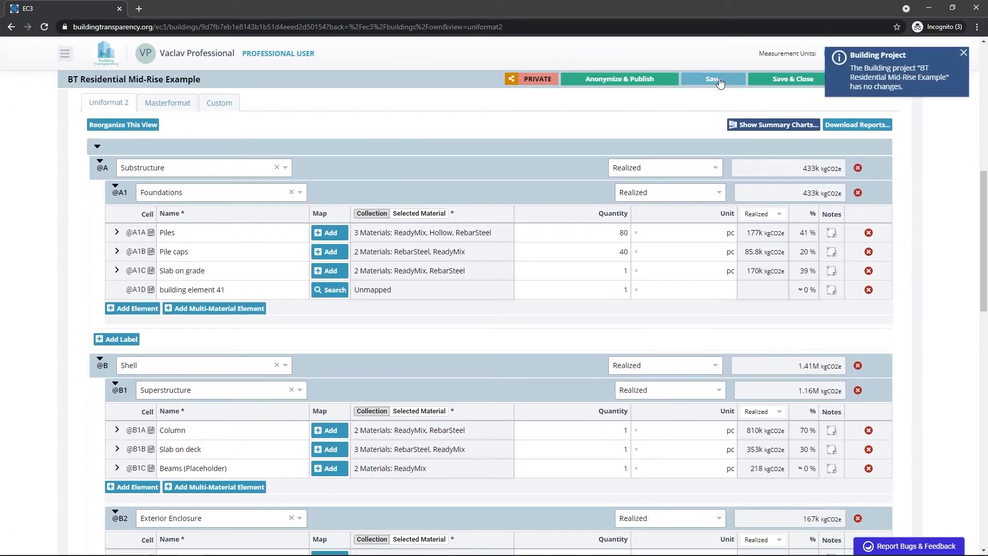
View the GWP Sankey summary chart for the Uniformat 2 view and consult its Sankey Diagram tour.
{"action": "left_click", "coordinate": [772, 126]}
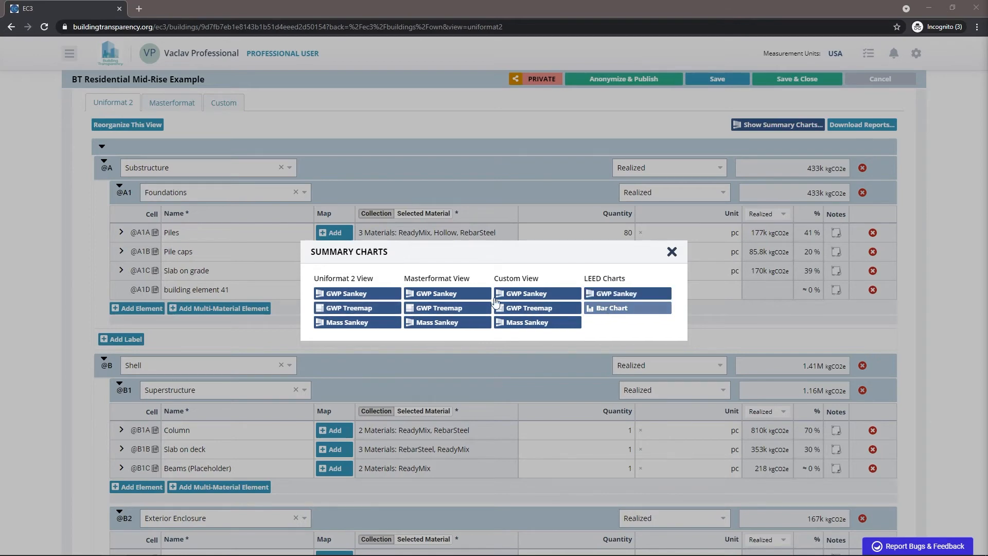
{"action": "left_click", "coordinate": [378, 293]}
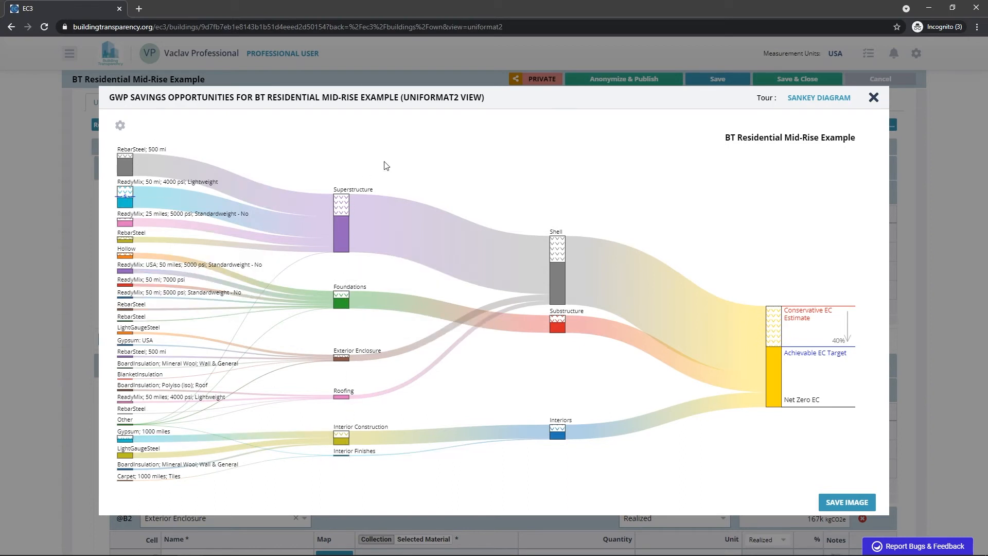
{"action": "mouse_move", "coordinate": [555, 265]}
{"action": "left_click", "coordinate": [814, 100]}
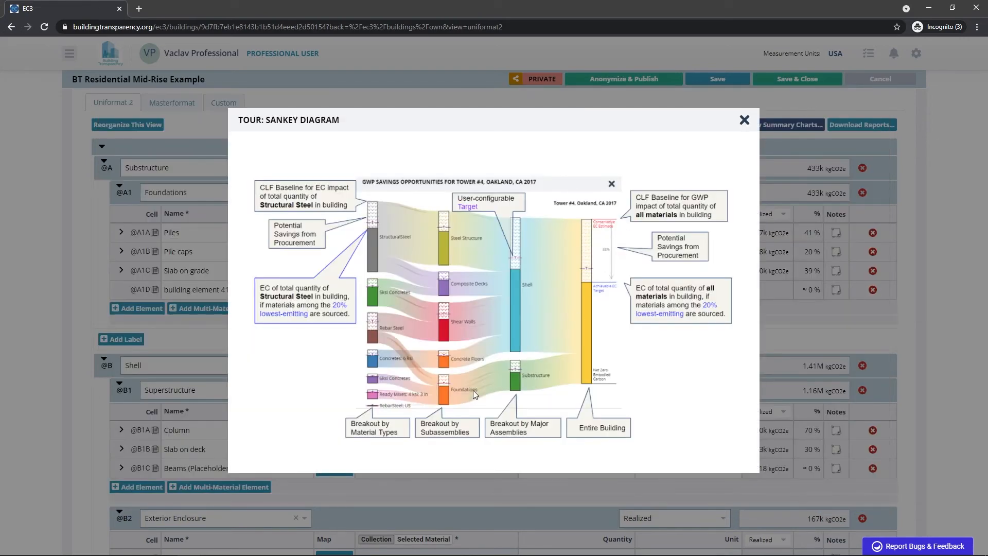
{"action": "left_click", "coordinate": [745, 119]}
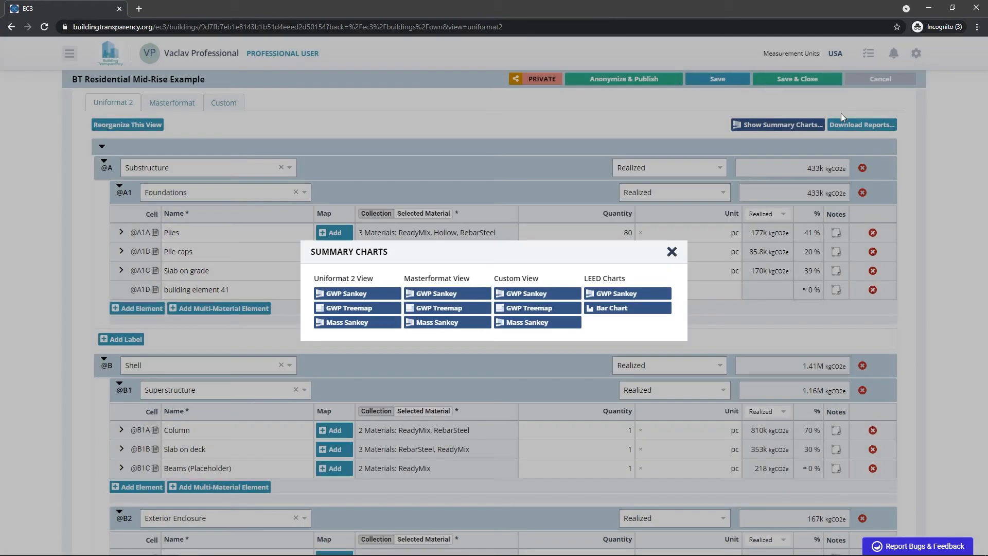
View the Uniformat 2 GWP Treemap and compare its Realized, Conservative and Achievable versions.
{"action": "left_click", "coordinate": [395, 311]}
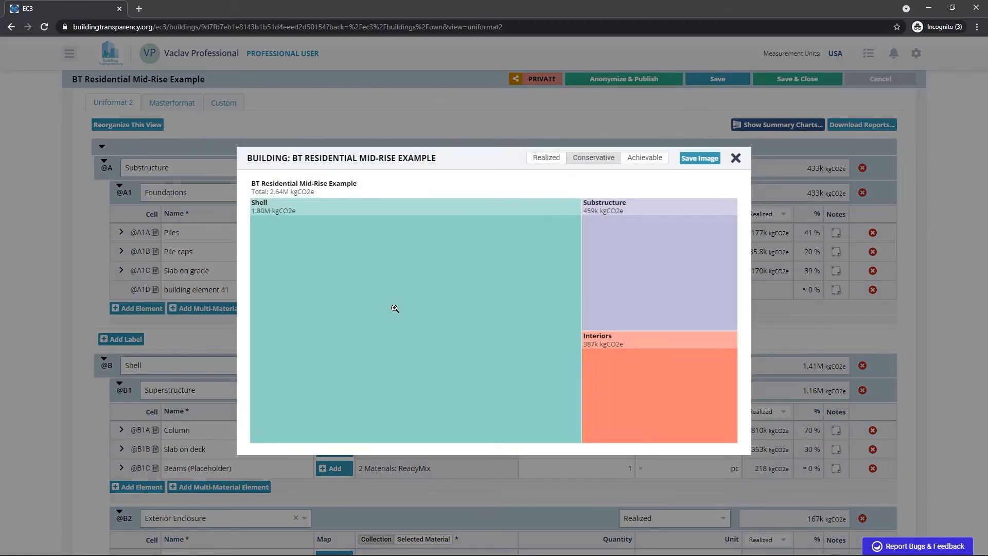
{"action": "left_click", "coordinate": [548, 160]}
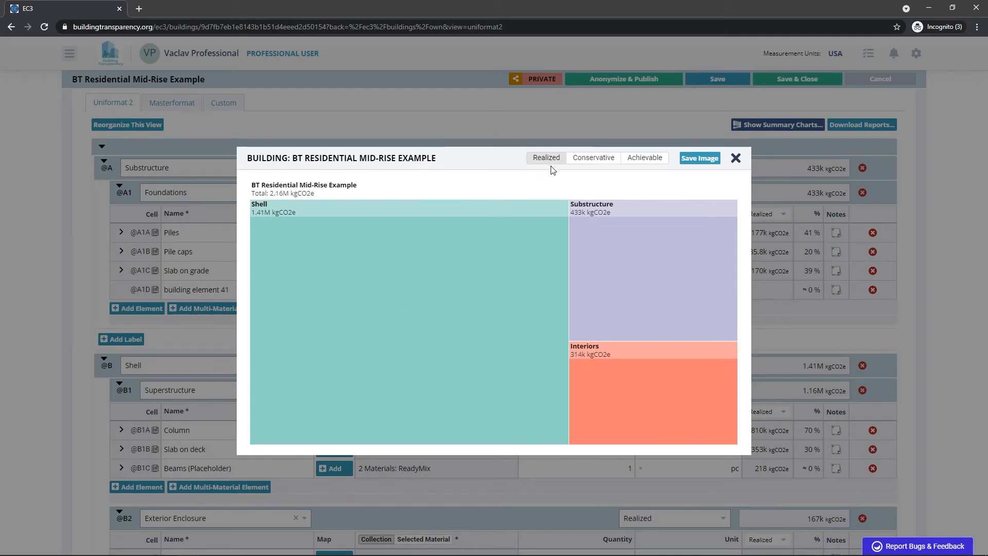
{"action": "left_click", "coordinate": [586, 159]}
{"action": "left_click", "coordinate": [649, 159]}
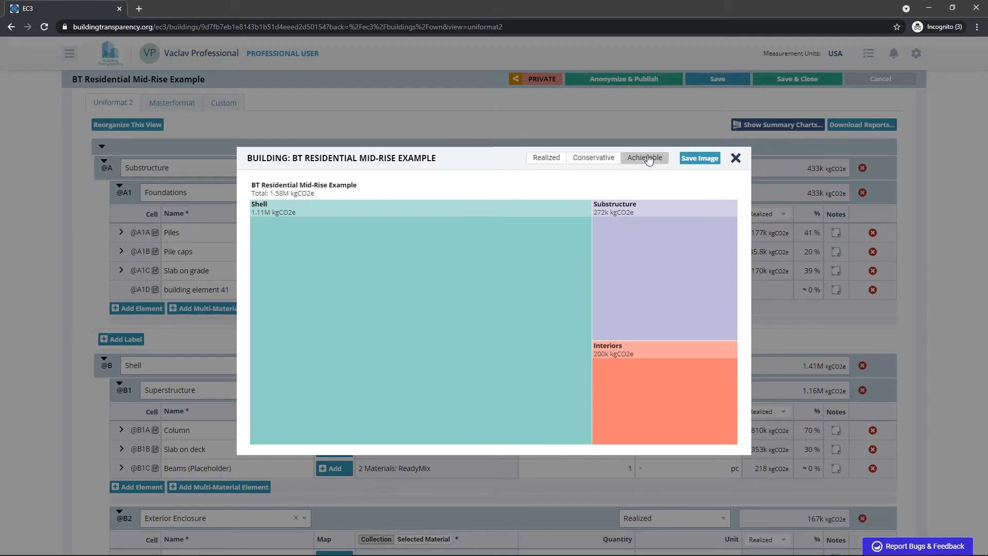
{"action": "left_click", "coordinate": [736, 158]}
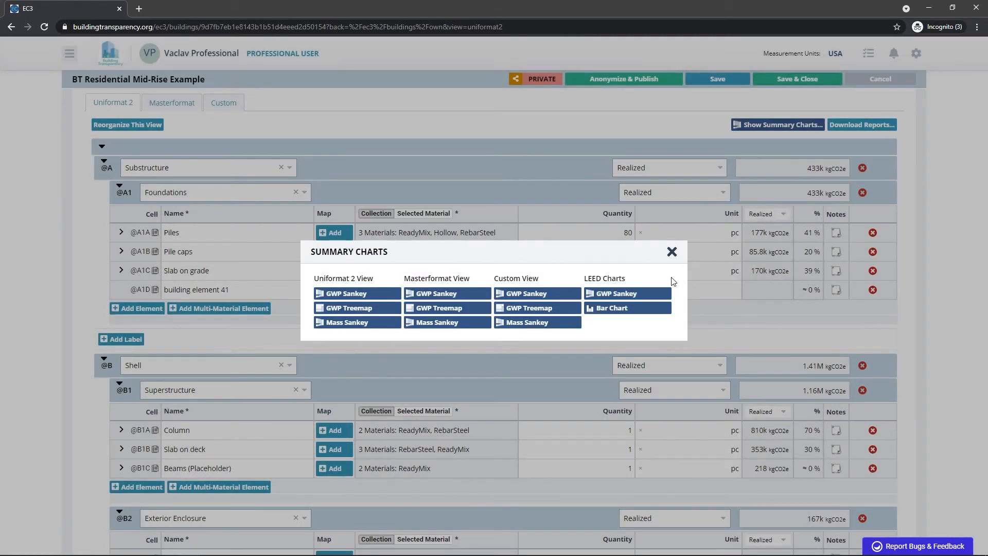
View the LEED bar chart of embodied GWP versus baseline and examine the Concrete bars, closing the summary charts when finished.
{"action": "left_click", "coordinate": [645, 310]}
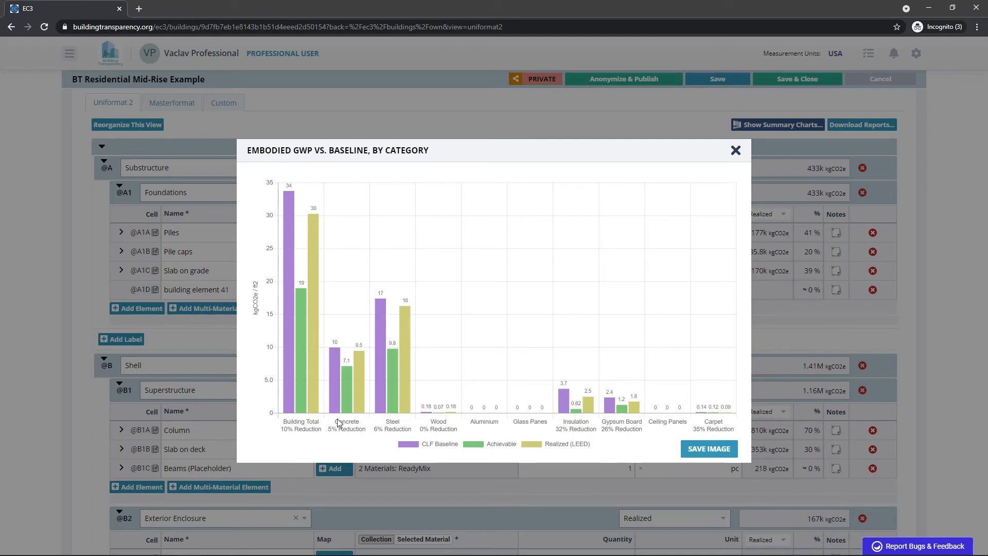
{"action": "mouse_move", "coordinate": [336, 398]}
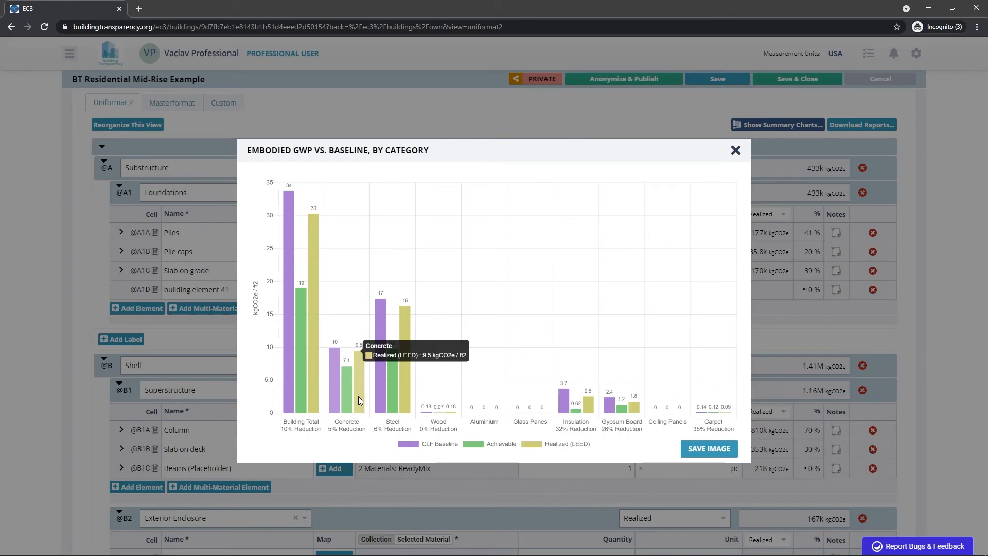
{"action": "left_click", "coordinate": [736, 151]}
{"action": "left_click", "coordinate": [674, 251]}
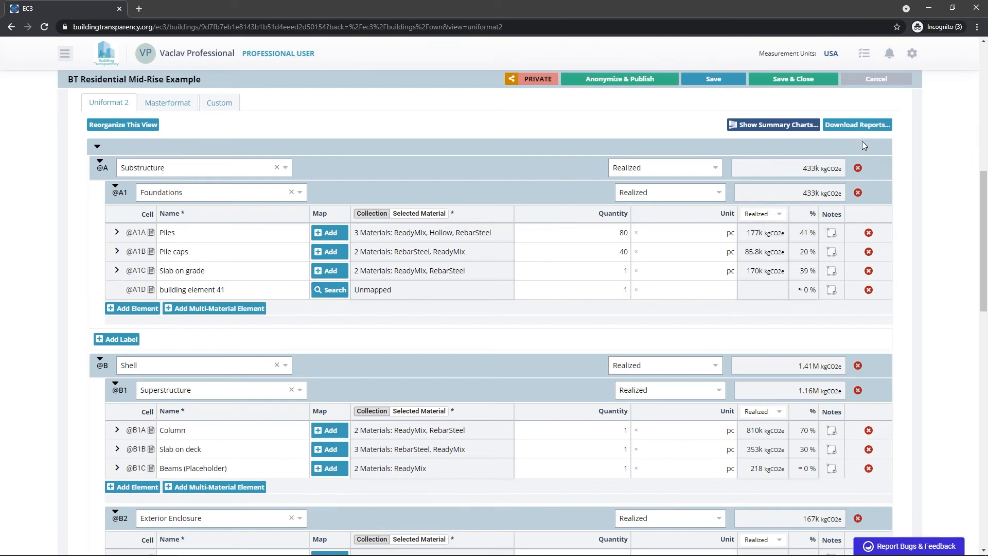
Download the formatted LEED Report to the Downloads folder as BT Residential Mid-Rise Example-leed-report (2).xlsx.
{"action": "left_click", "coordinate": [854, 124]}
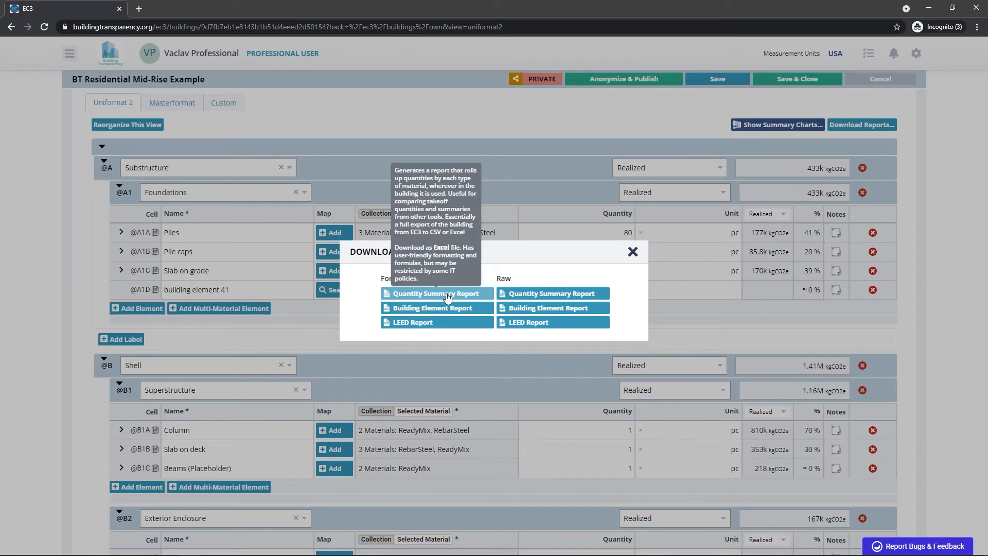
{"action": "left_click", "coordinate": [447, 324]}
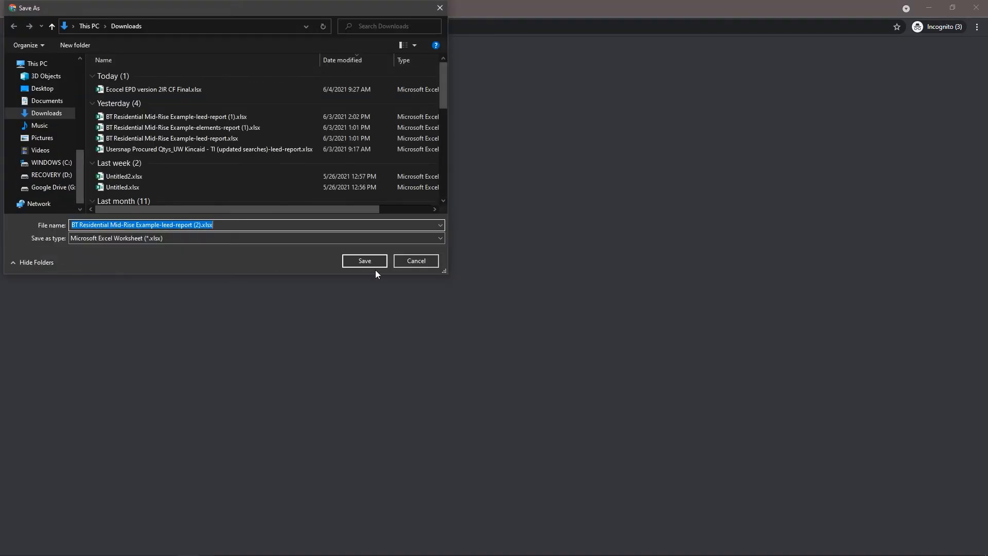
{"action": "left_click", "coordinate": [375, 264]}
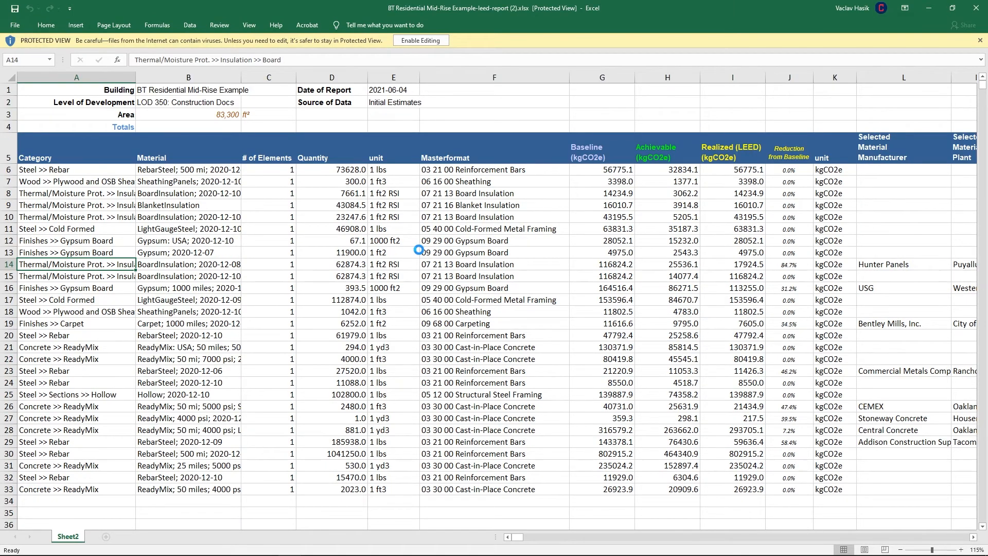
Examine the LEED report's material list, its Baseline, Achievable and Realized values, and the product and evidence details for Hunter Panels.
{"action": "left_click_drag", "start_coordinate": [188, 170], "coordinate": [200, 484]}
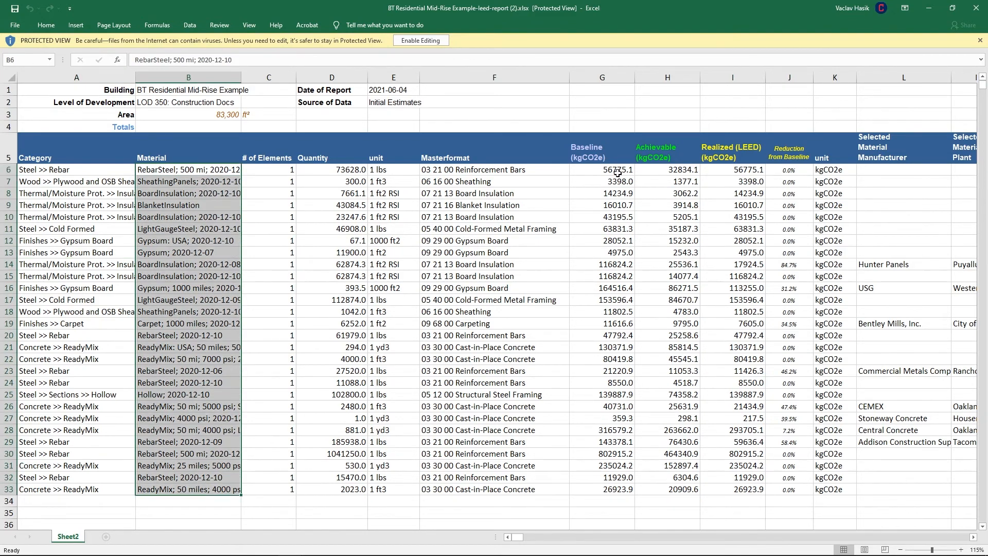
{"action": "left_click_drag", "start_coordinate": [618, 172], "coordinate": [739, 490]}
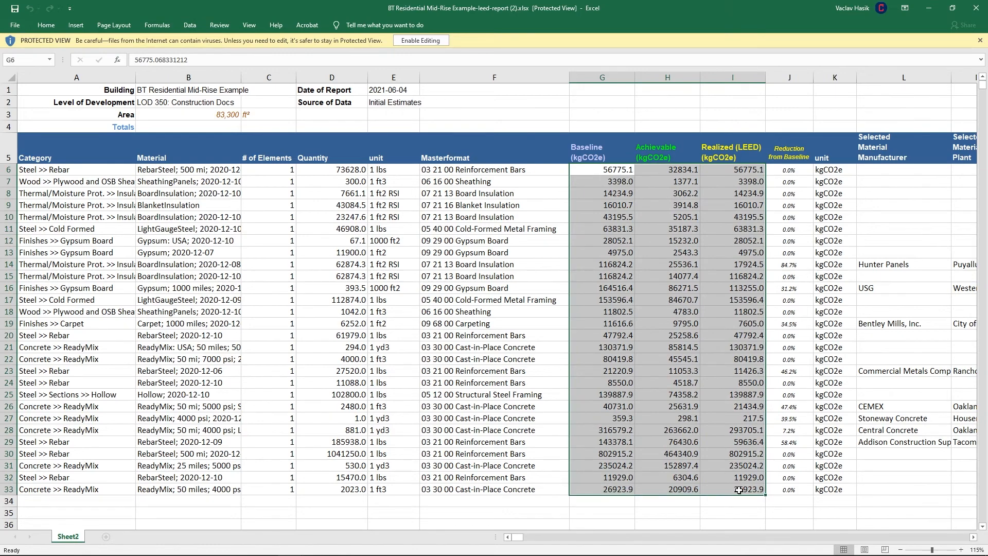
{"action": "left_click", "coordinate": [973, 536]}
{"action": "left_click", "coordinate": [973, 537]}
{"action": "left_click", "coordinate": [973, 536]}
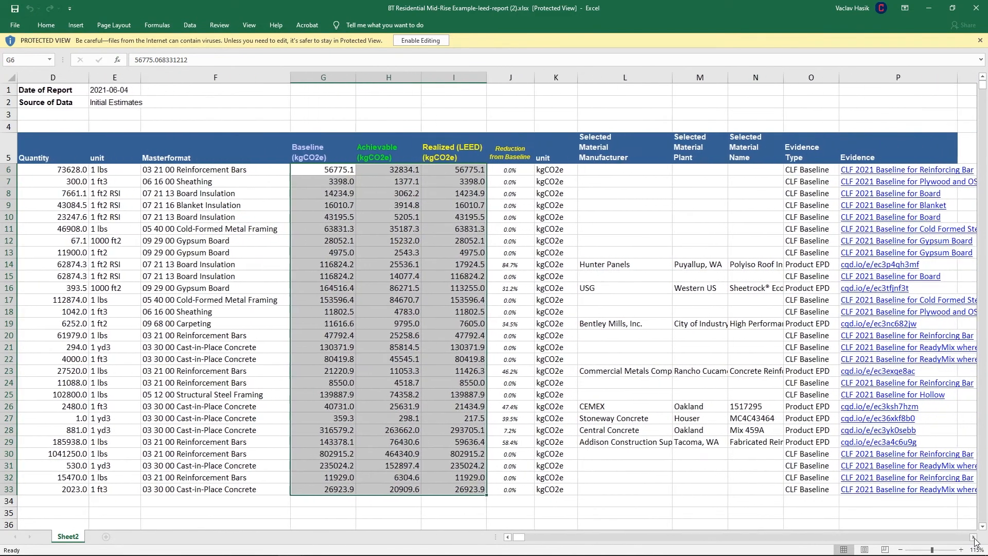
{"action": "left_click", "coordinate": [974, 536]}
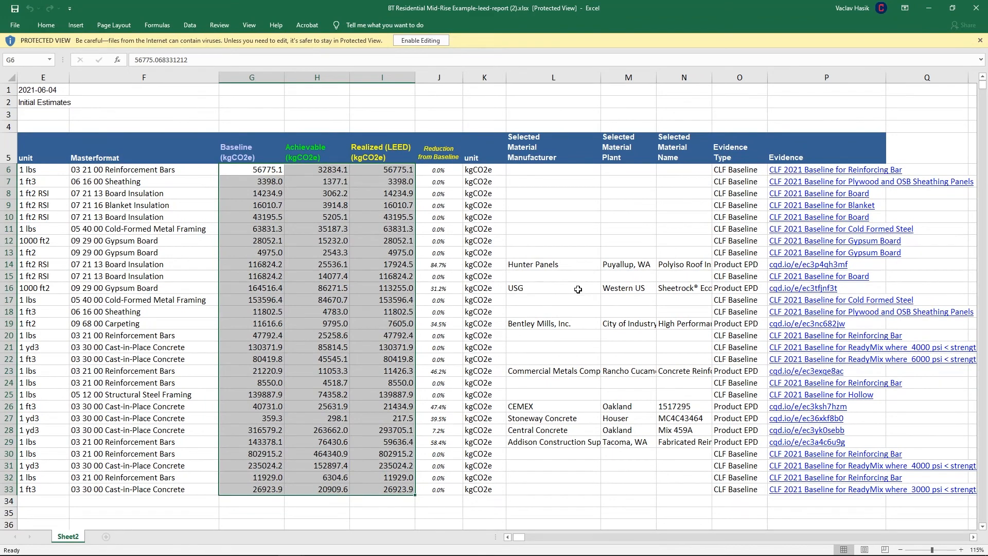
{"action": "left_click", "coordinate": [575, 267]}
{"action": "left_click_drag", "start_coordinate": [574, 267], "coordinate": [802, 268]}
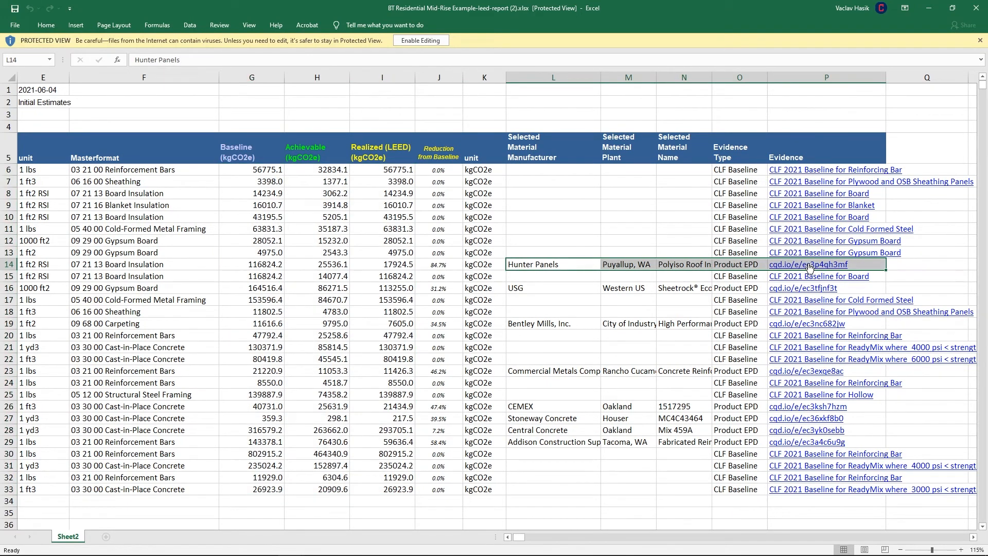
Switch back to EC3 in the Chrome window and close the report download dialog.
{"action": "key", "text": "alt+Tab"}
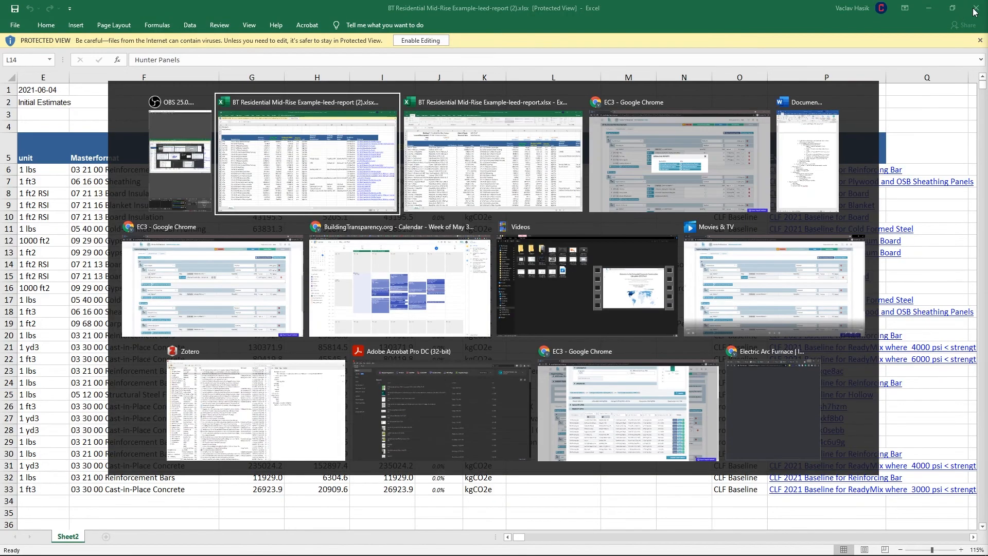
{"action": "key", "text": "alt+Tab"}
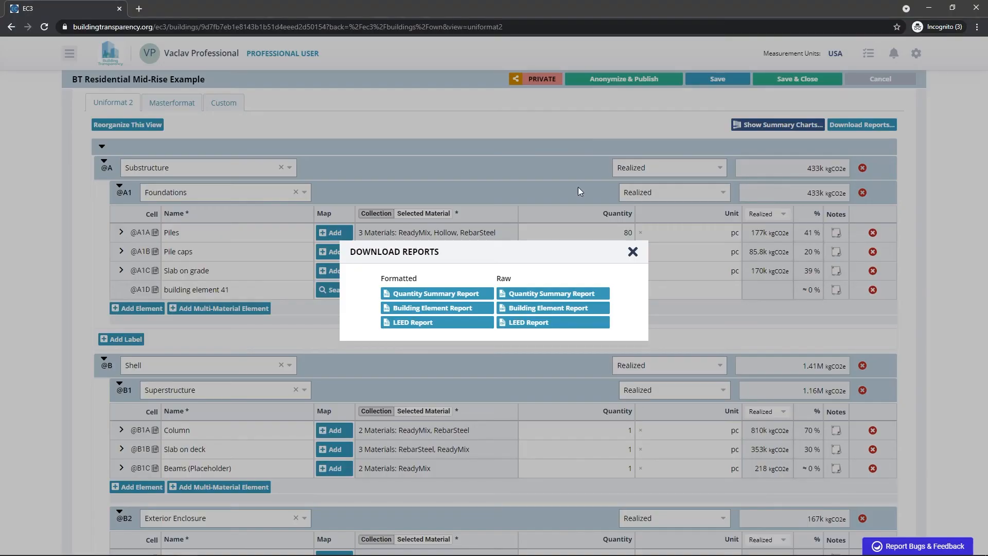
{"action": "left_click", "coordinate": [633, 252]}
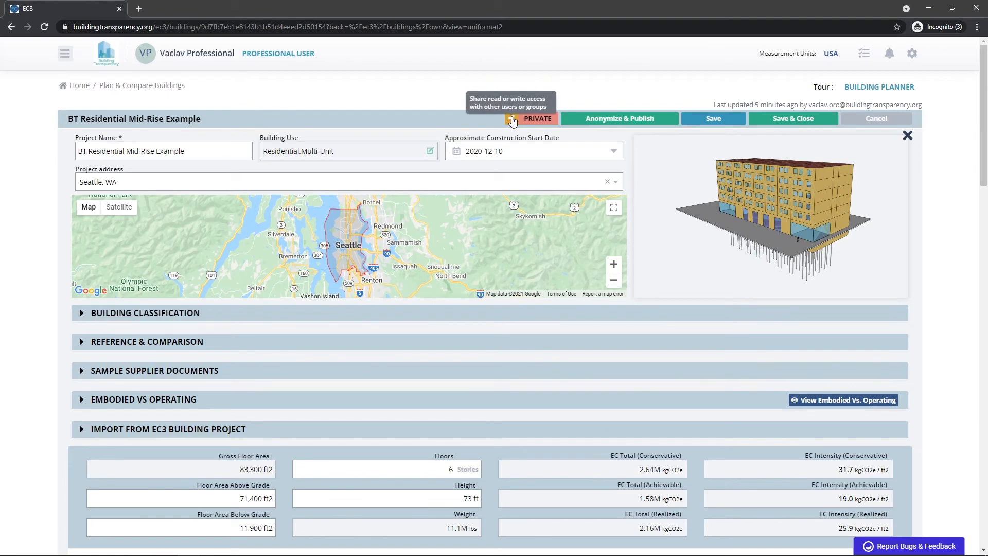
Share the project with a colleague from BuildingTransparency.org, review the available permission levels and keep Read access.
{"action": "left_click", "coordinate": [512, 120]}
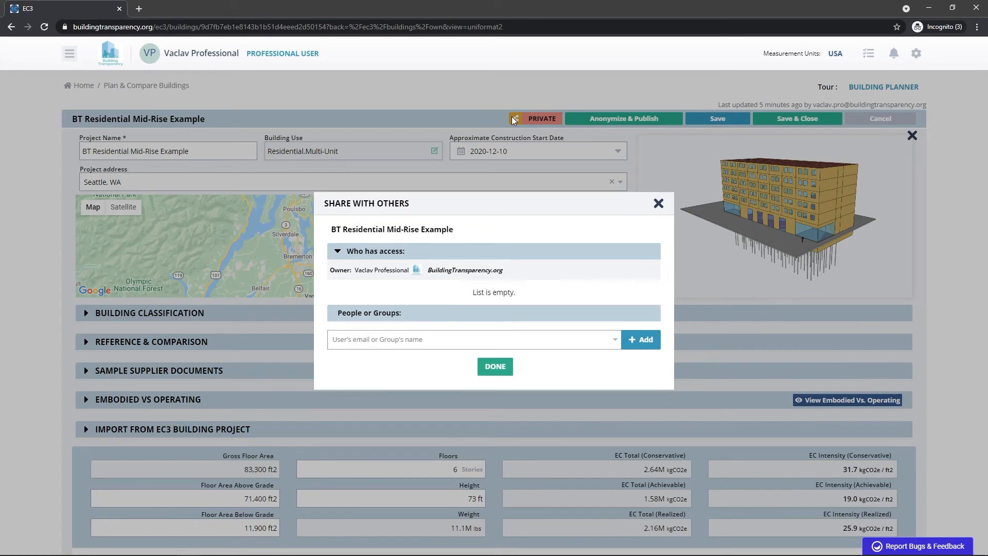
{"action": "left_click", "coordinate": [492, 340]}
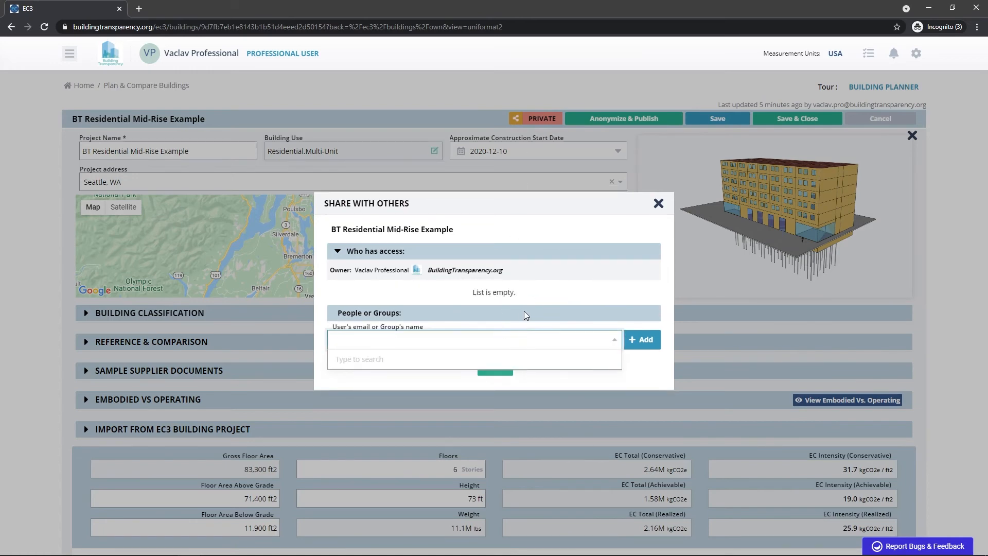
{"action": "type", "text": "Vaclav"}
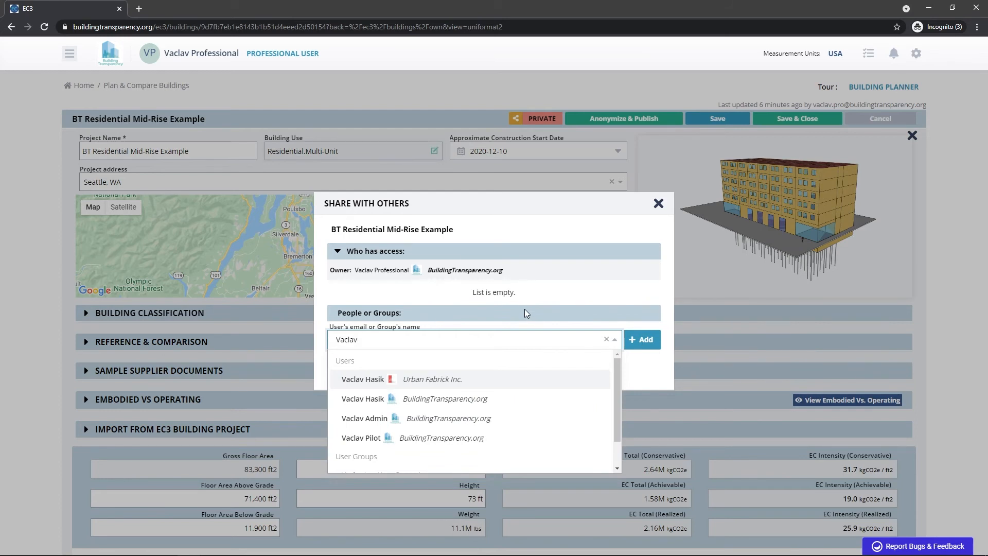
{"action": "left_click", "coordinate": [486, 401]}
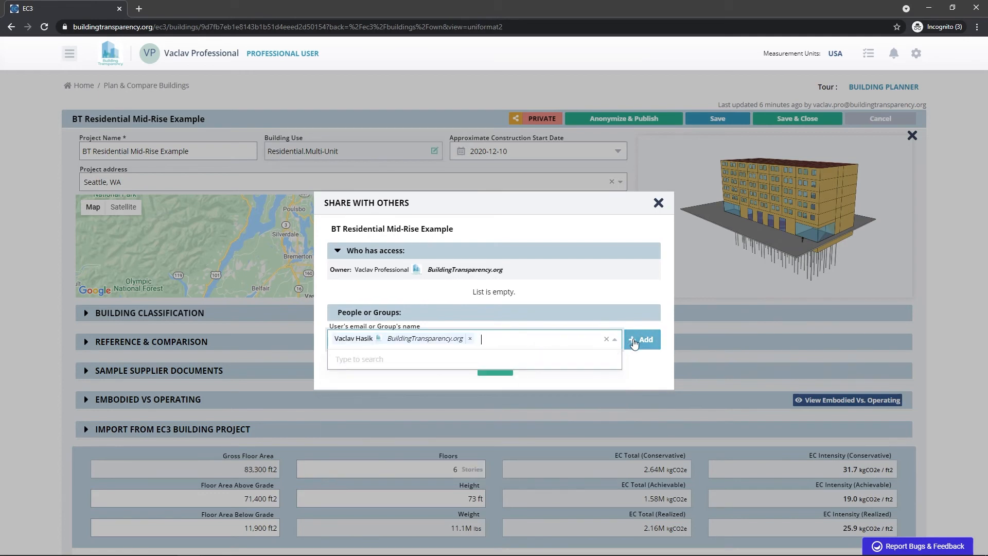
{"action": "left_click", "coordinate": [634, 344]}
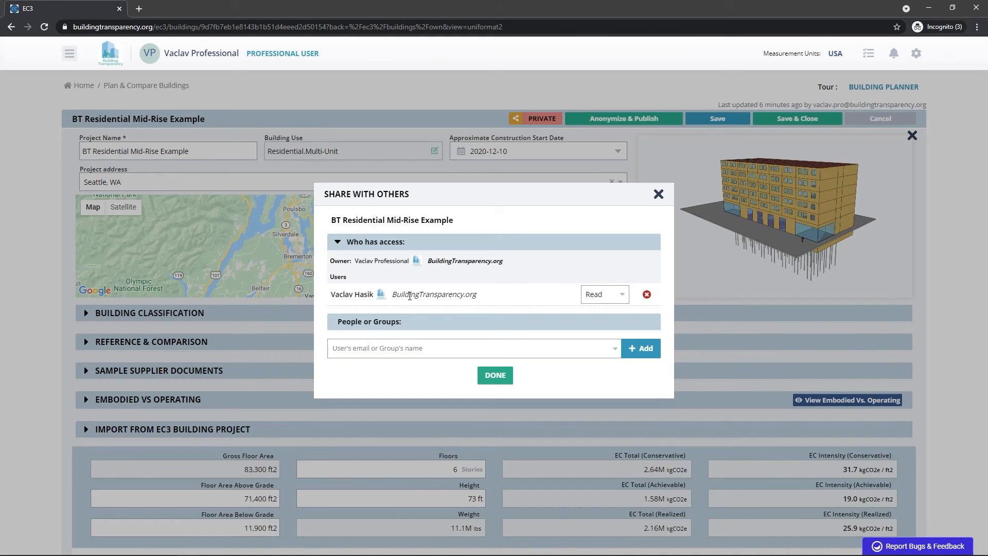
{"action": "left_click", "coordinate": [622, 297]}
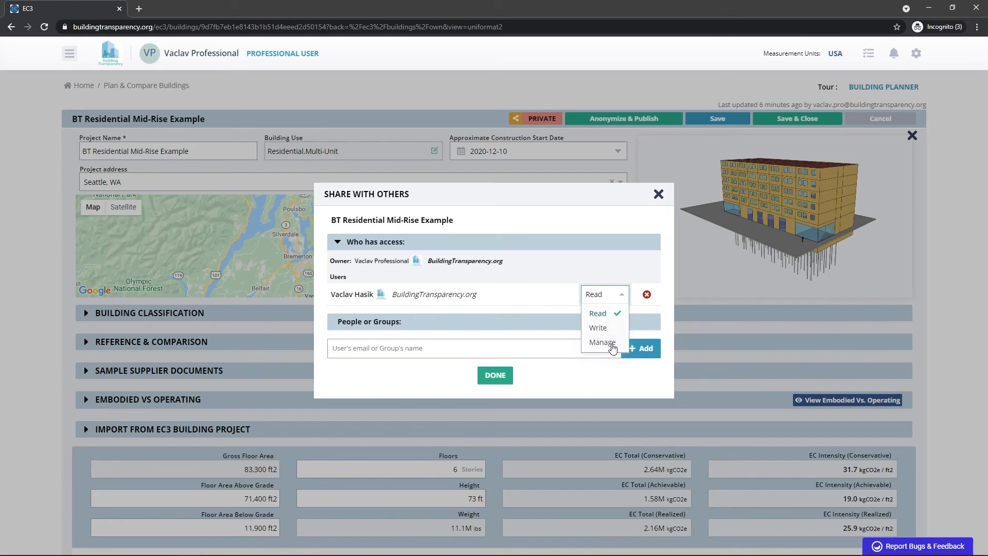
{"action": "left_click", "coordinate": [623, 296]}
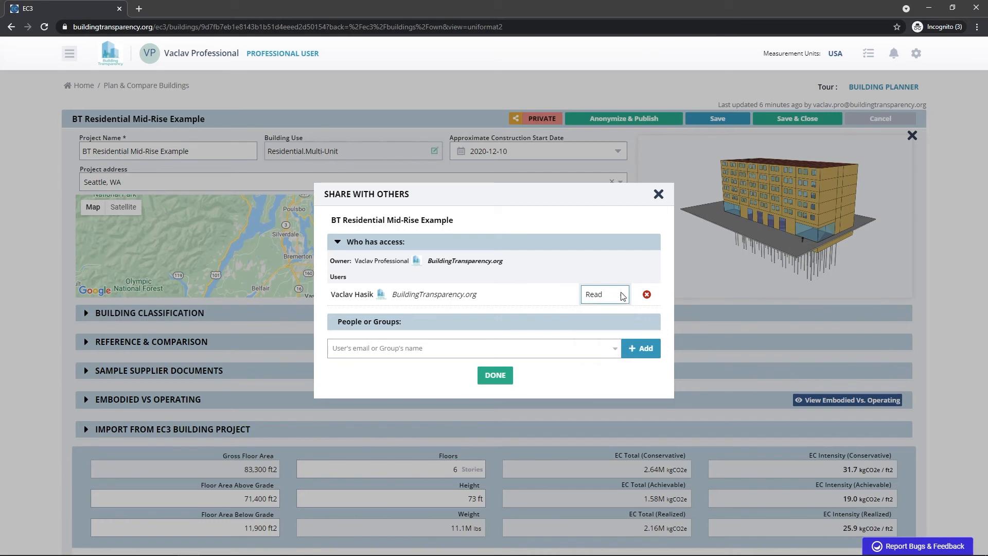
Remove the colleague's access to BT Residential Mid-Rise Example and close the sharing settings.
{"action": "left_click", "coordinate": [646, 294]}
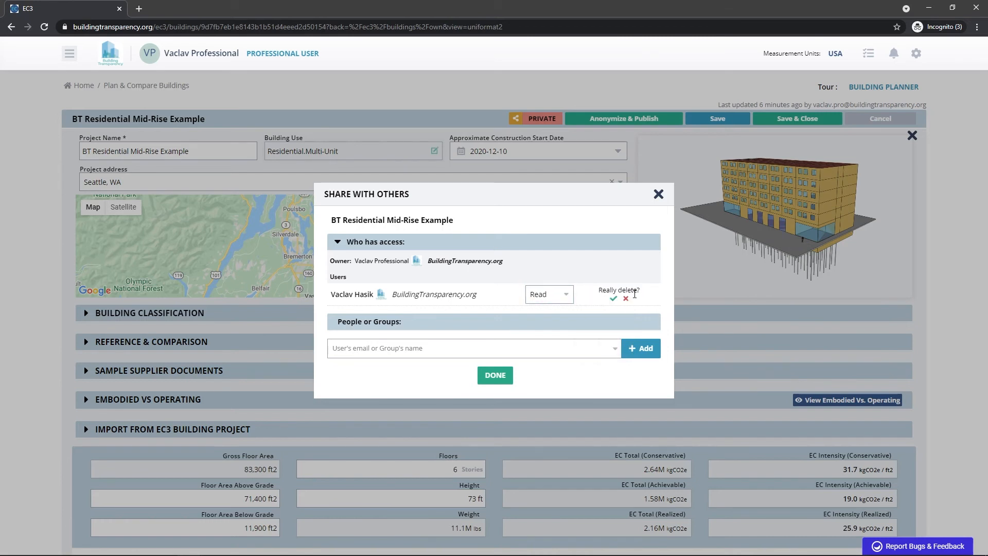
{"action": "left_click", "coordinate": [613, 299]}
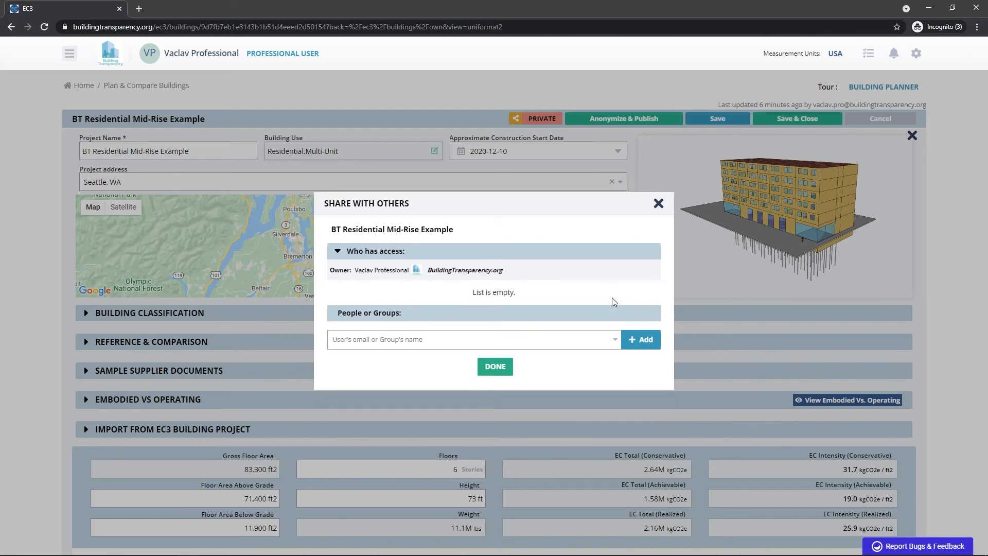
{"action": "left_click", "coordinate": [414, 341]}
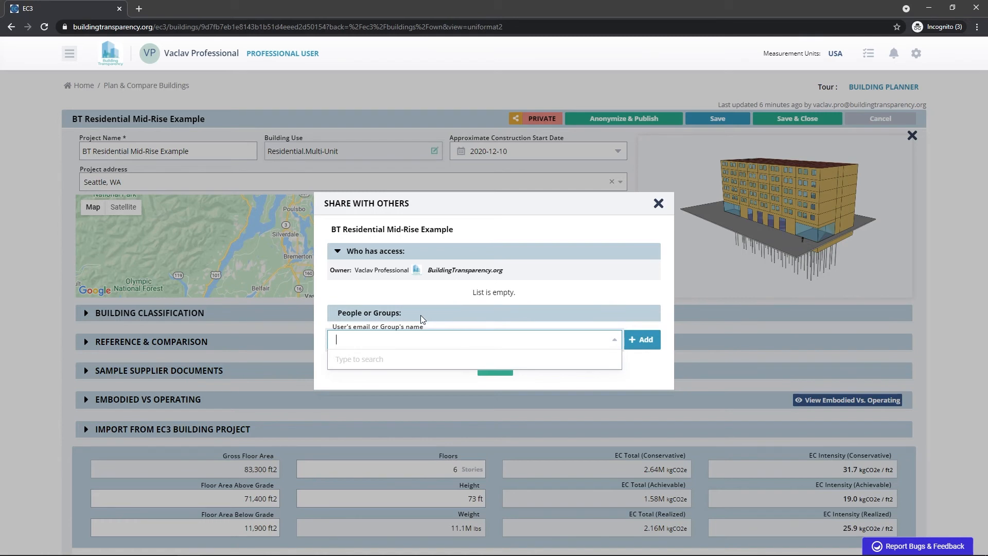
{"action": "left_click", "coordinate": [659, 205]}
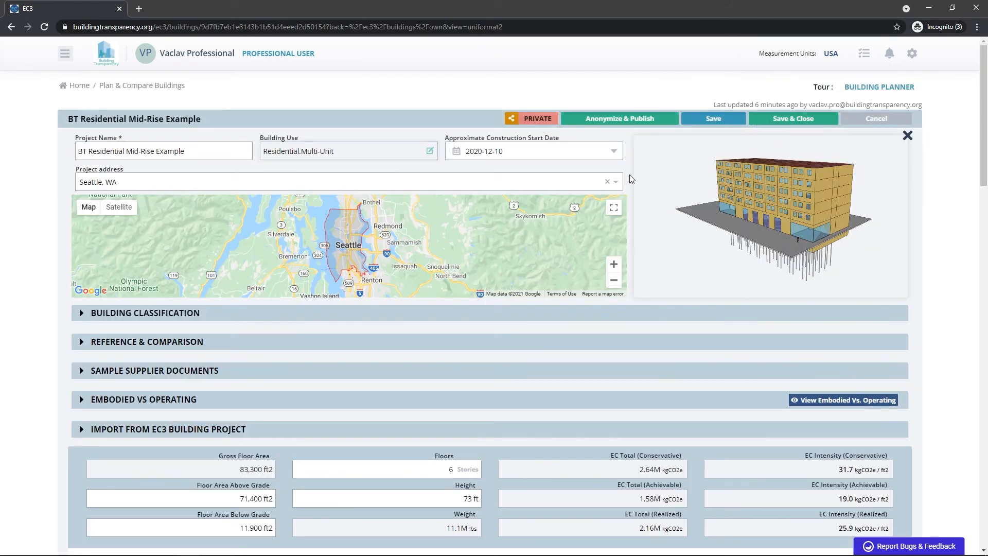
{"action": "left_click", "coordinate": [617, 120]}
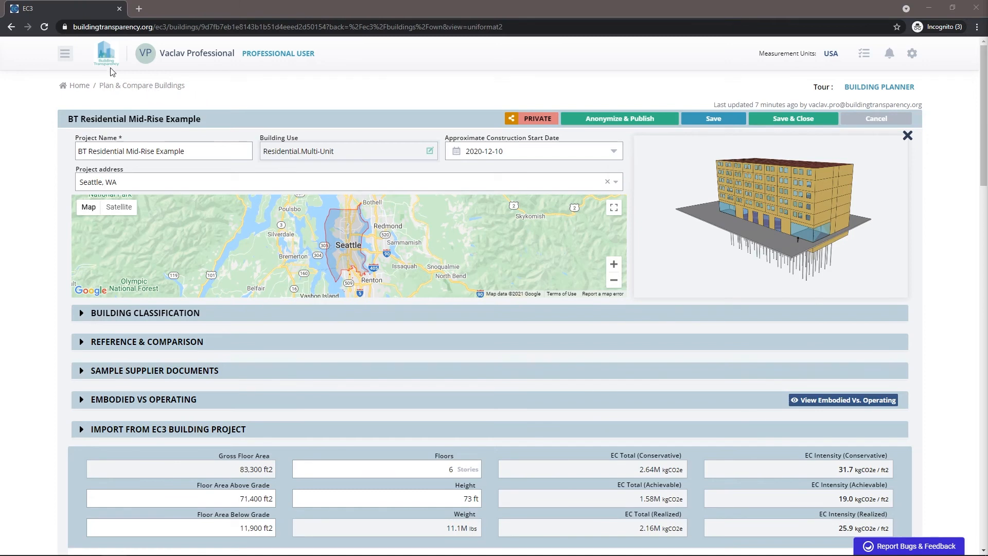
View the building projects that others have shared with this account.
{"action": "left_click", "coordinate": [65, 55]}
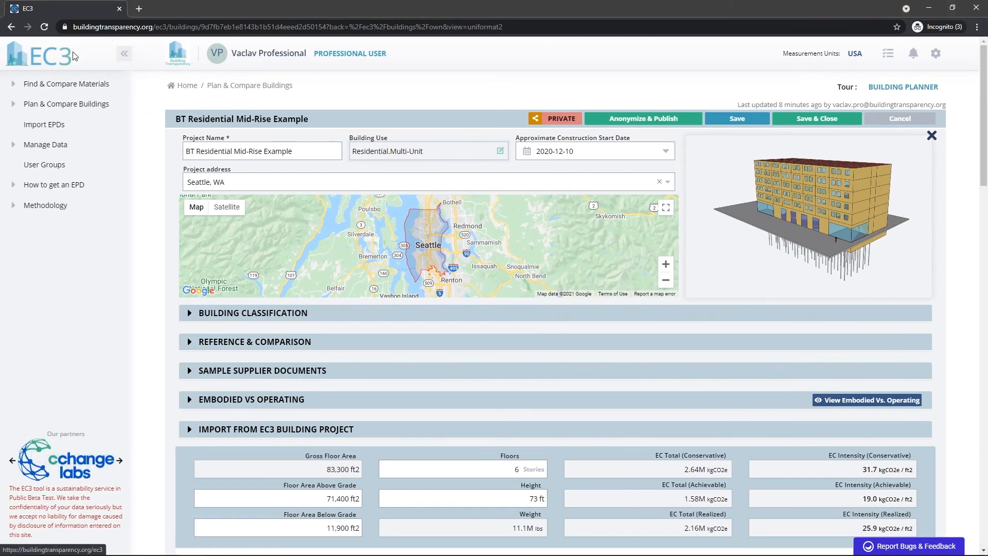
{"action": "left_click", "coordinate": [47, 104]}
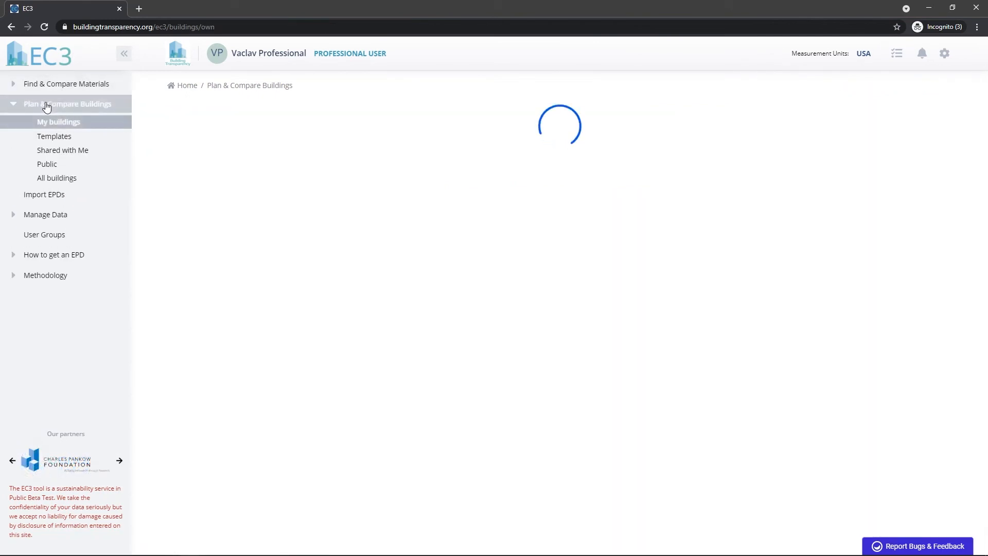
{"action": "left_click", "coordinate": [55, 151]}
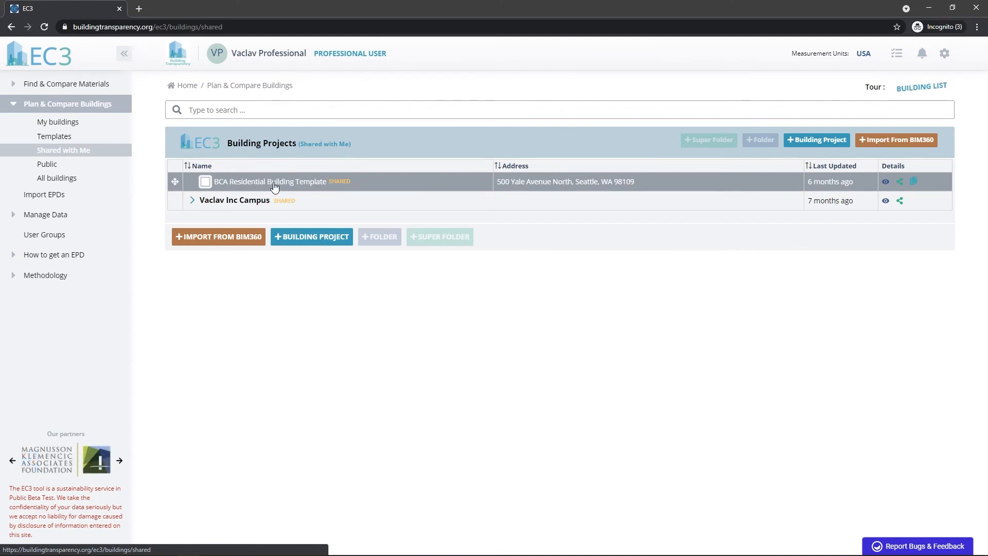
Create a building super folder named Super folder among the account's own buildings.
{"action": "left_click", "coordinate": [73, 122]}
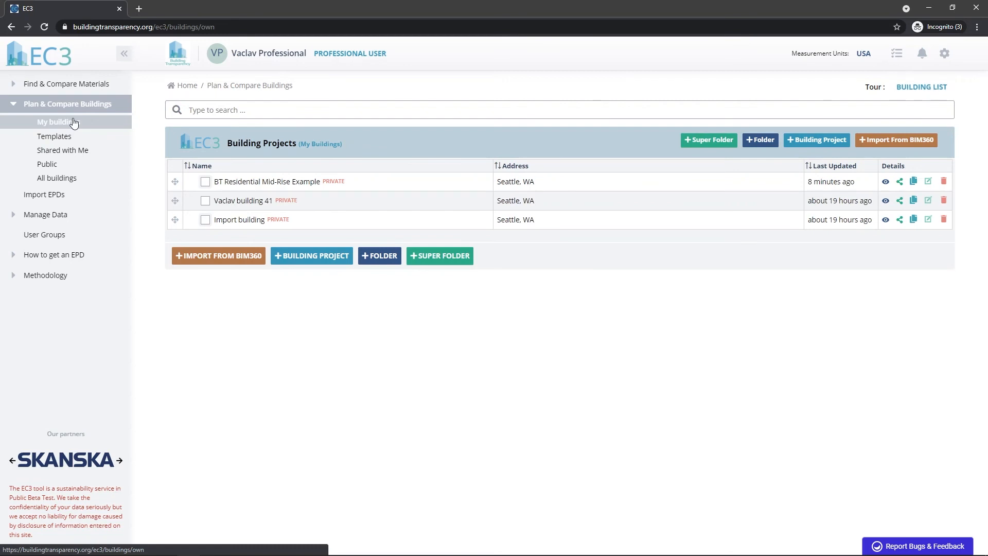
{"action": "left_click", "coordinate": [725, 142]}
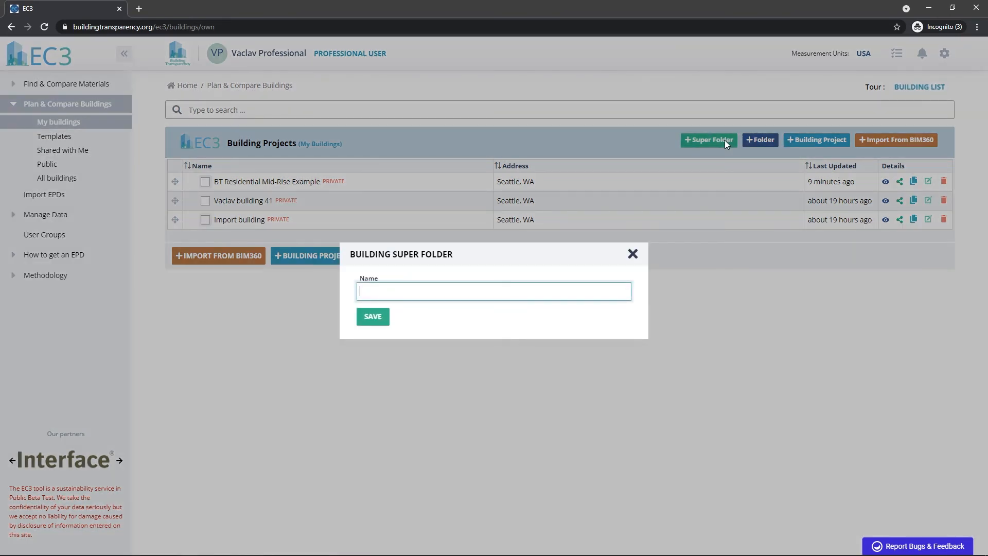
{"action": "type", "text": "Super folder"}
{"action": "key", "text": "Return"}
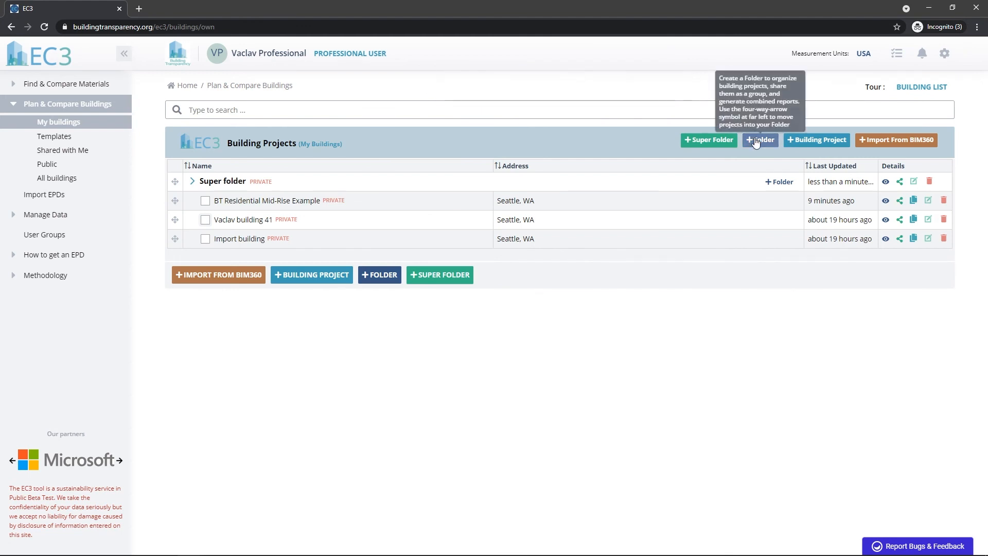
Create a building folder named Folder among the account's own buildings.
{"action": "left_click", "coordinate": [754, 141]}
{"action": "type", "text": "Folder"}
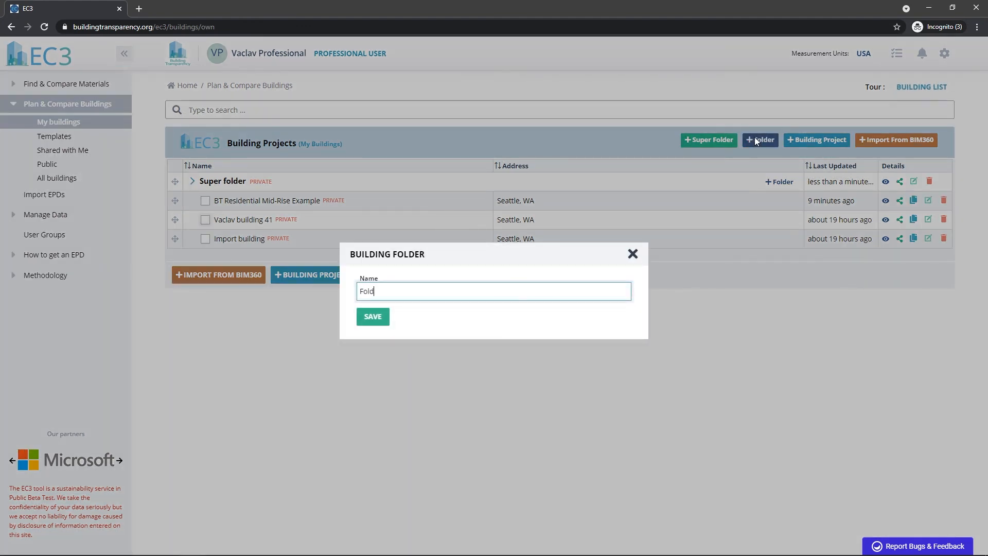
{"action": "key", "text": "Return"}
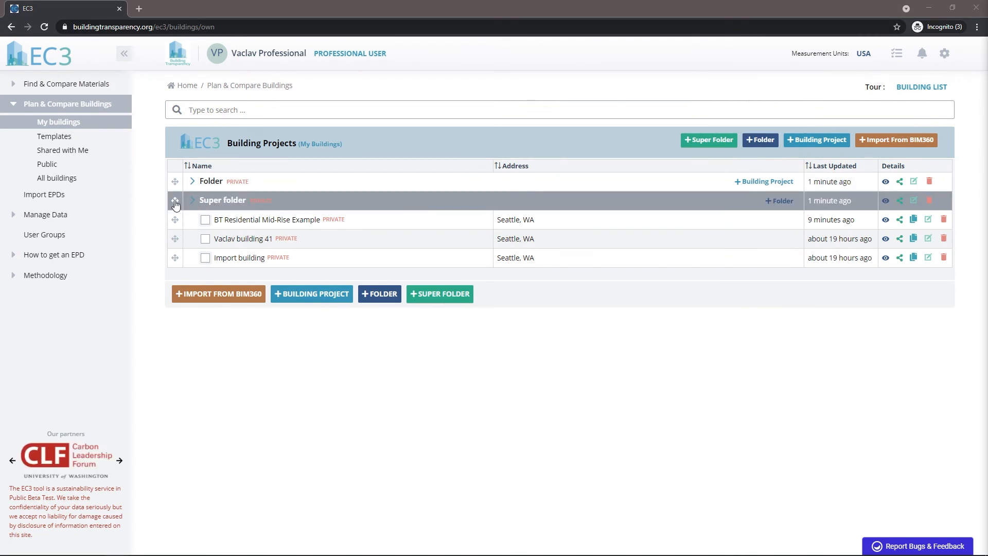
Nest Folder inside Super folder and move the BT Residential Mid-Rise Example project into Folder.
{"action": "left_click", "coordinate": [176, 206]}
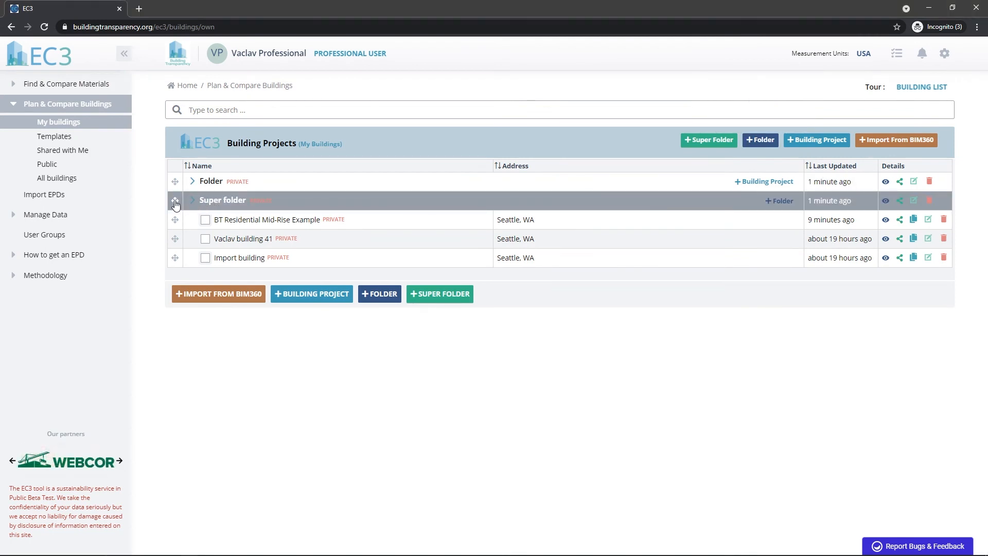
{"action": "left_click_drag", "start_coordinate": [175, 204], "coordinate": [175, 184]}
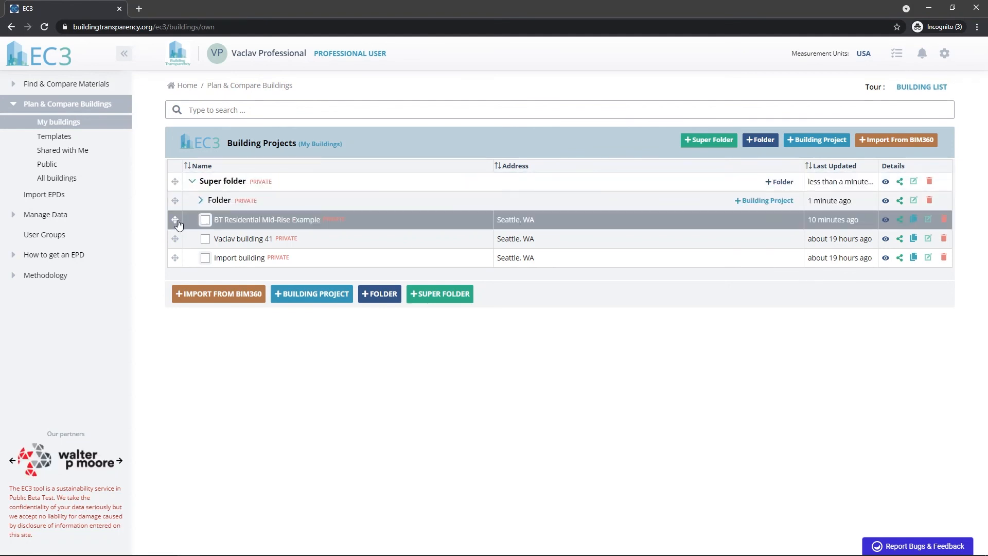
{"action": "left_click_drag", "start_coordinate": [174, 222], "coordinate": [203, 210]}
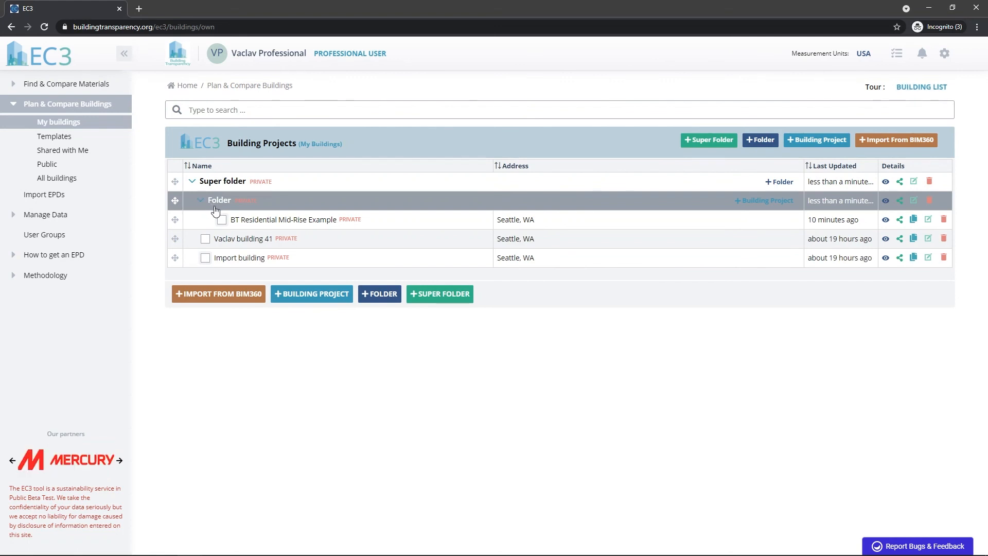
Compare the embodied carbon intensity of BT Residential Mid-Rise Example and building 41, viewing the chart by savings and by category.
{"action": "left_click", "coordinate": [222, 220]}
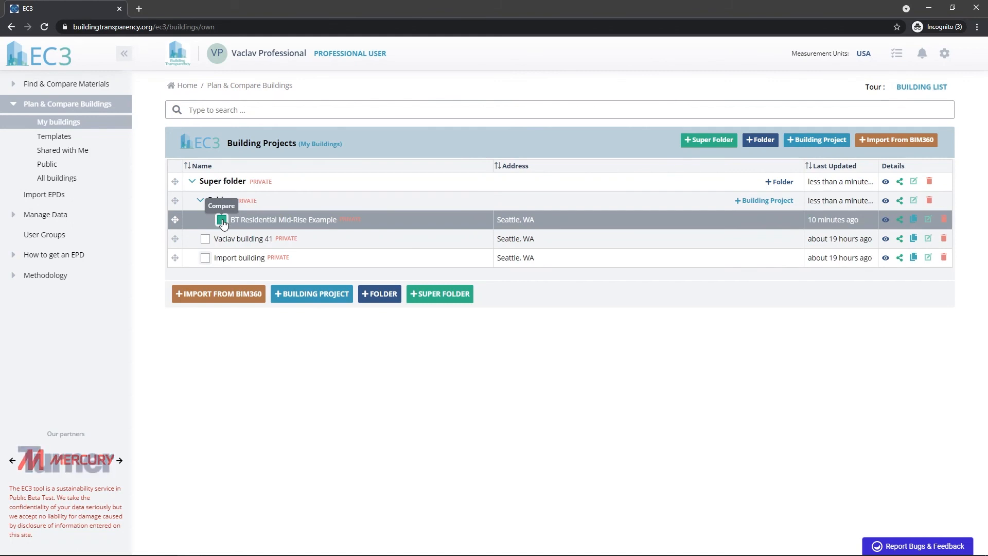
{"action": "left_click", "coordinate": [206, 238]}
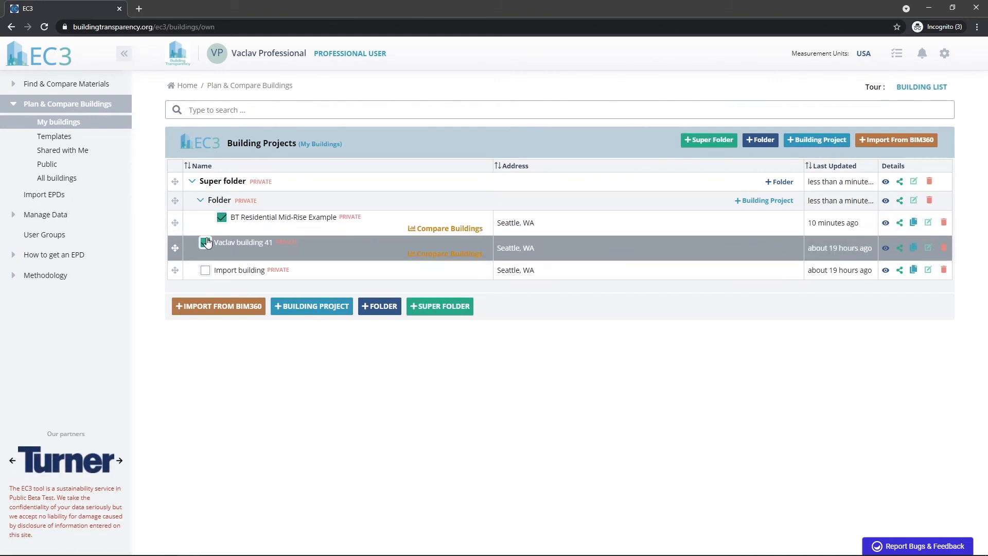
{"action": "left_click", "coordinate": [443, 235]}
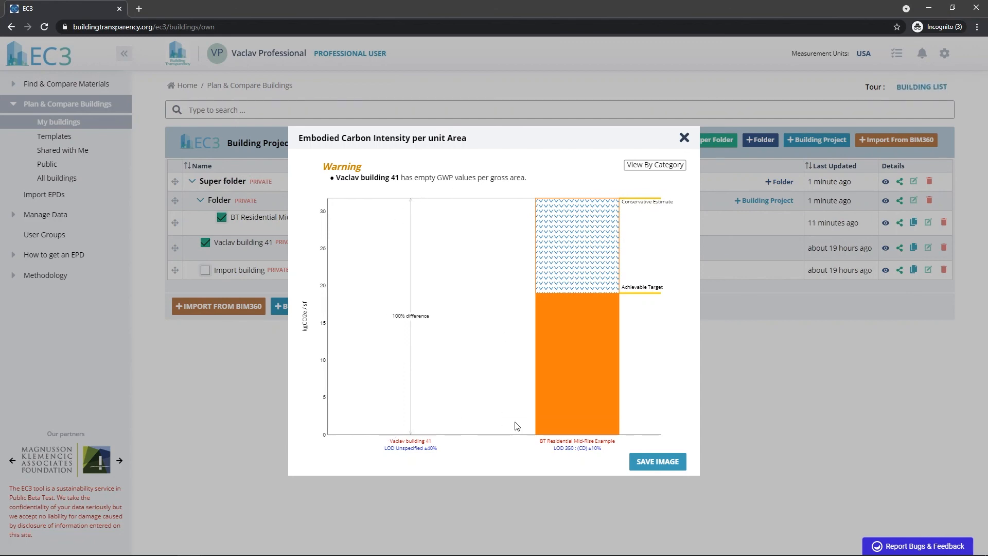
{"action": "left_click", "coordinate": [662, 171]}
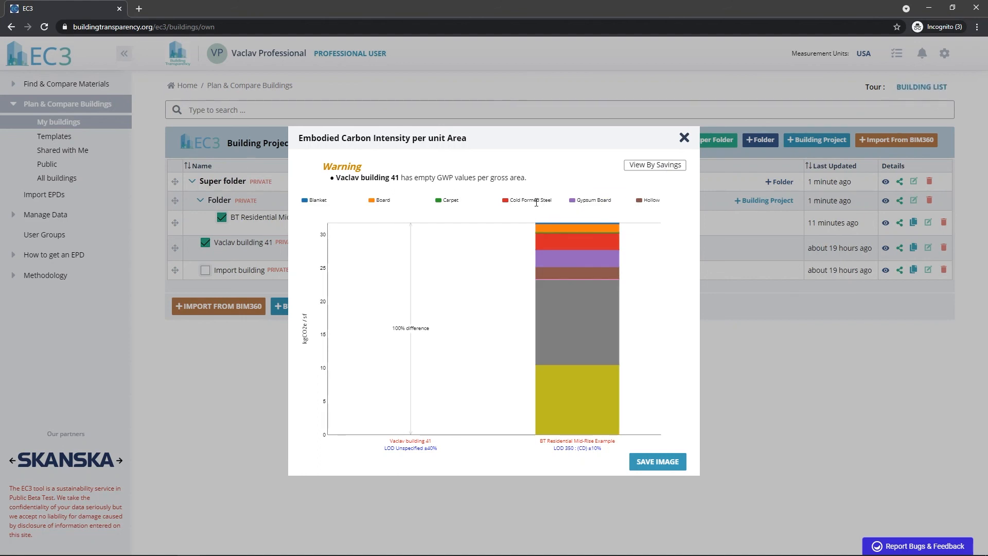
{"action": "left_click", "coordinate": [685, 138]}
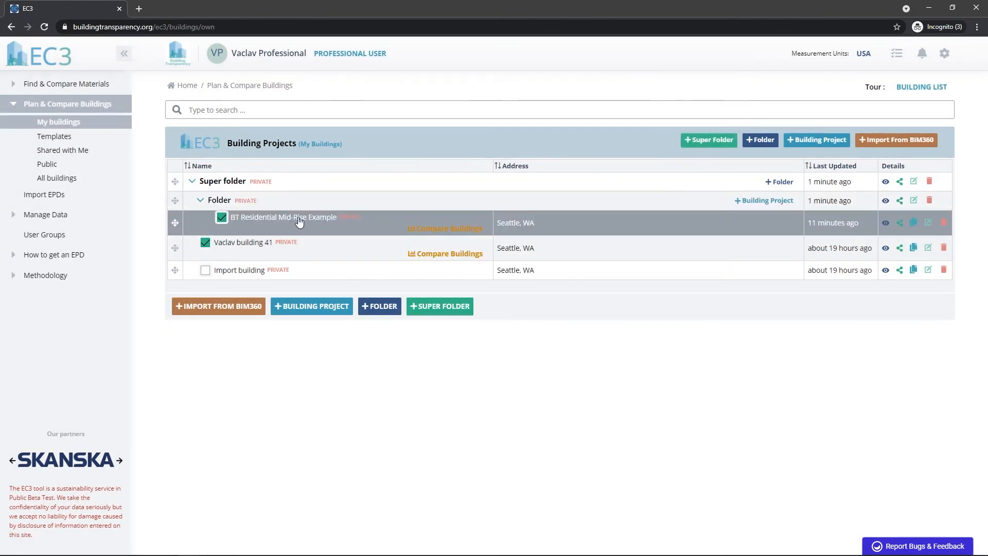
Clear the comparison selection and make a copy of the BT Residential Mid-Rise Example project.
{"action": "left_click", "coordinate": [222, 217]}
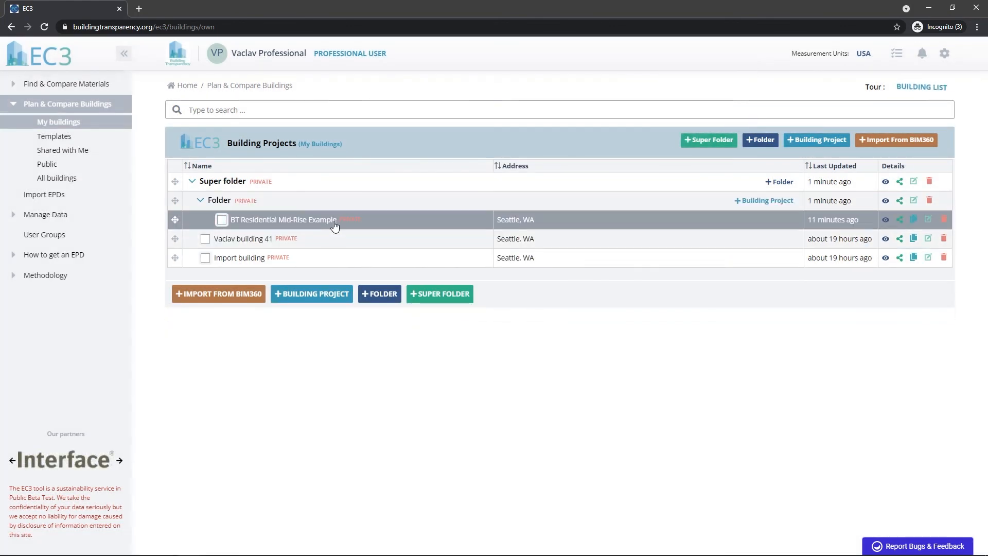
{"action": "left_click", "coordinate": [914, 220]}
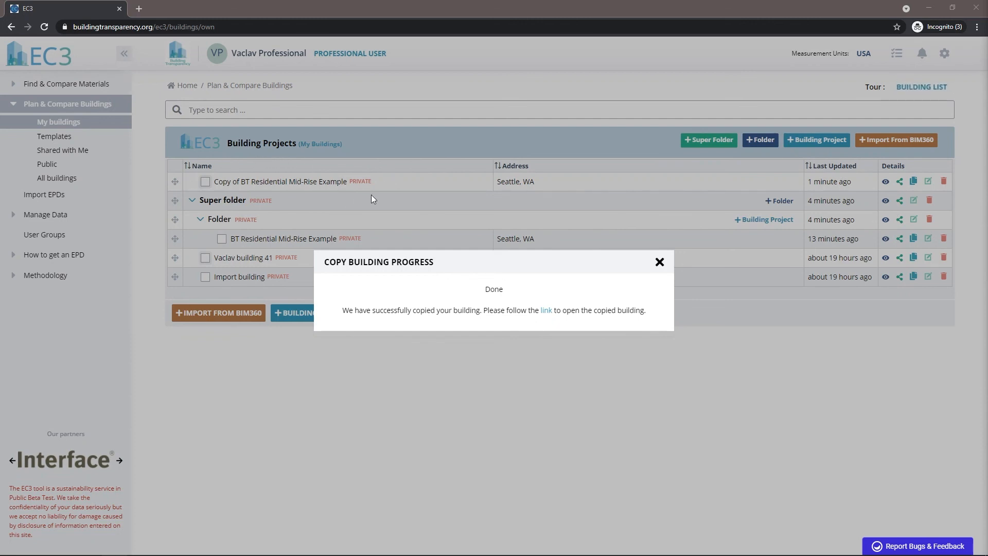
{"action": "left_click", "coordinate": [659, 262]}
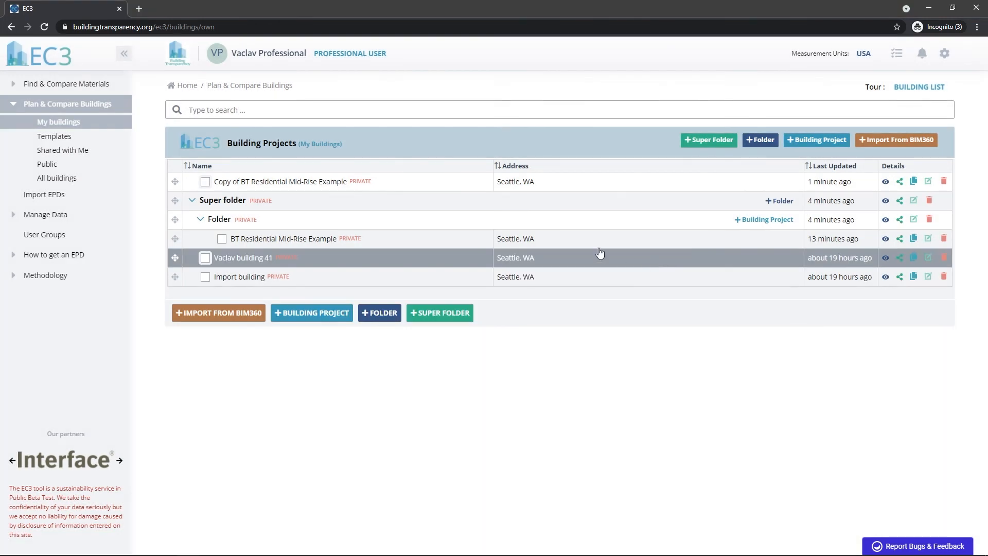
Browse the template and public building projects and view the Uniformat 2 GWP Sankey chart of BT Commercial Core & Shell - Steel Example.
{"action": "left_click", "coordinate": [65, 137]}
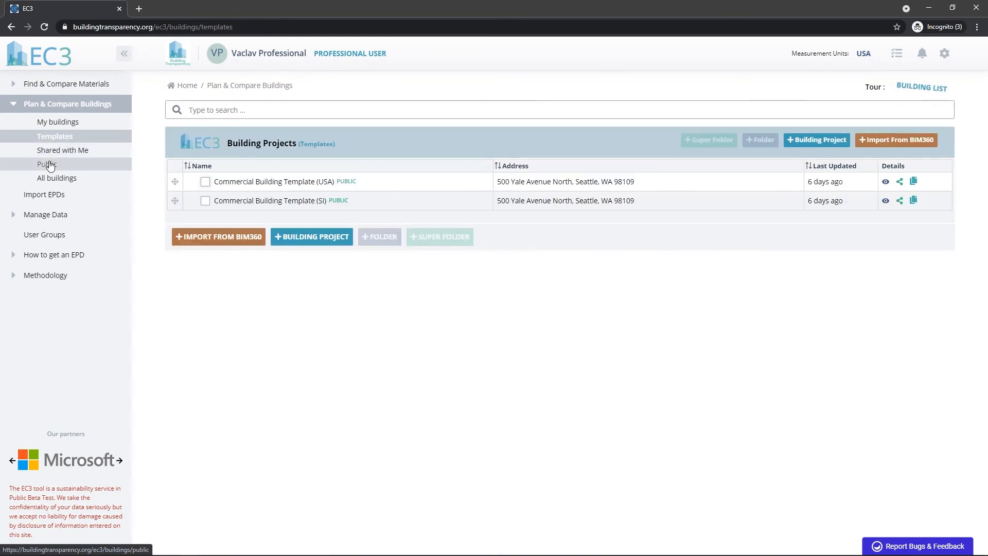
{"action": "left_click", "coordinate": [50, 164]}
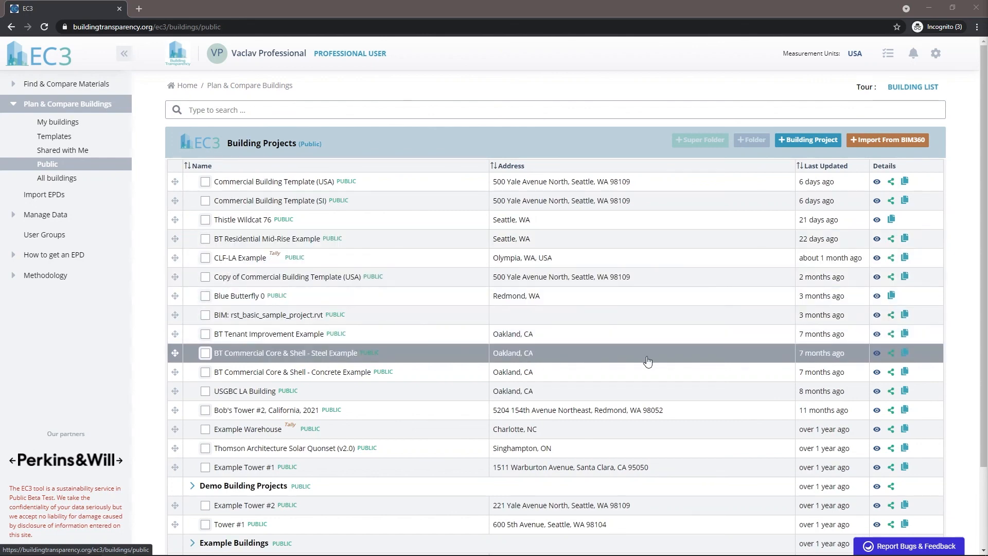
{"action": "left_click", "coordinate": [877, 355]}
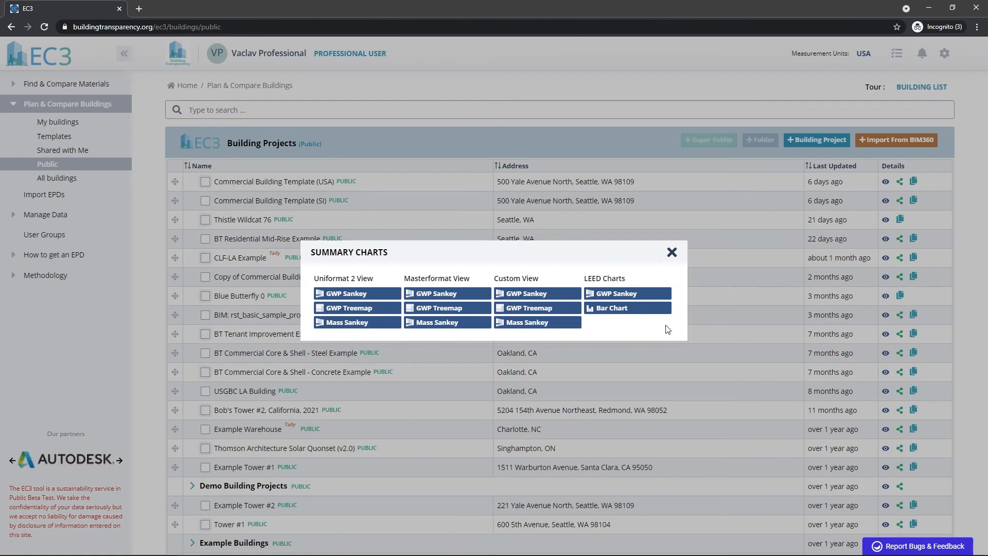
{"action": "left_click", "coordinate": [352, 295]}
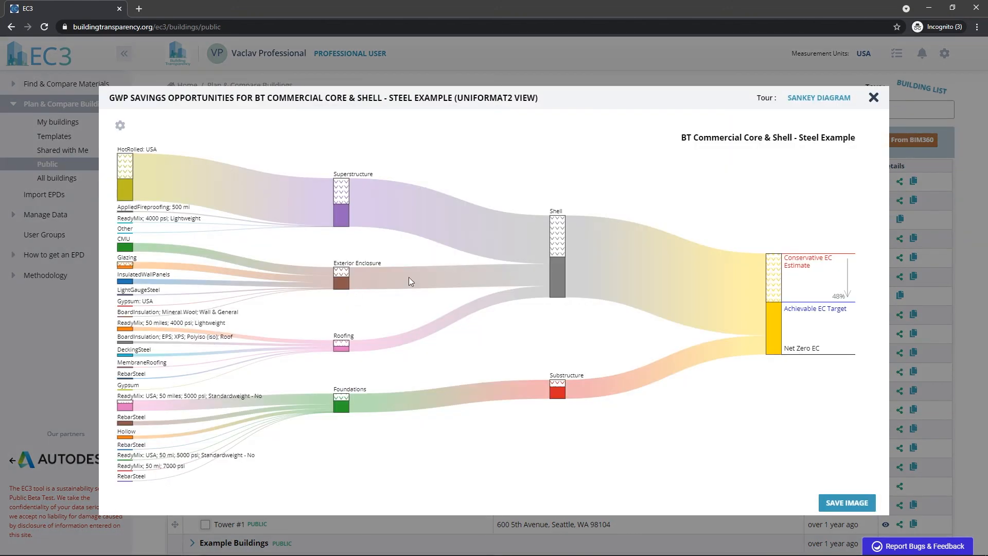
{"action": "left_click", "coordinate": [873, 97]}
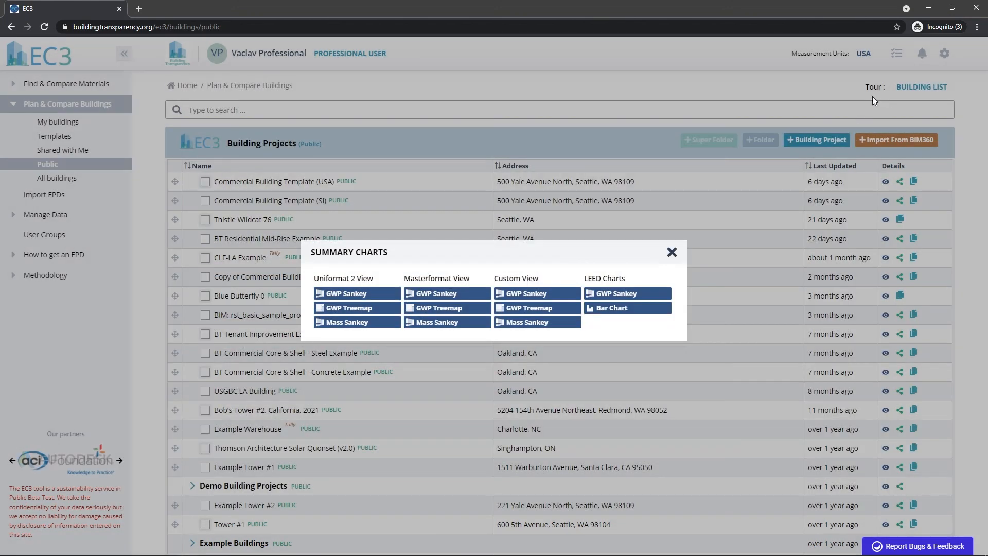
{"action": "left_click", "coordinate": [672, 252]}
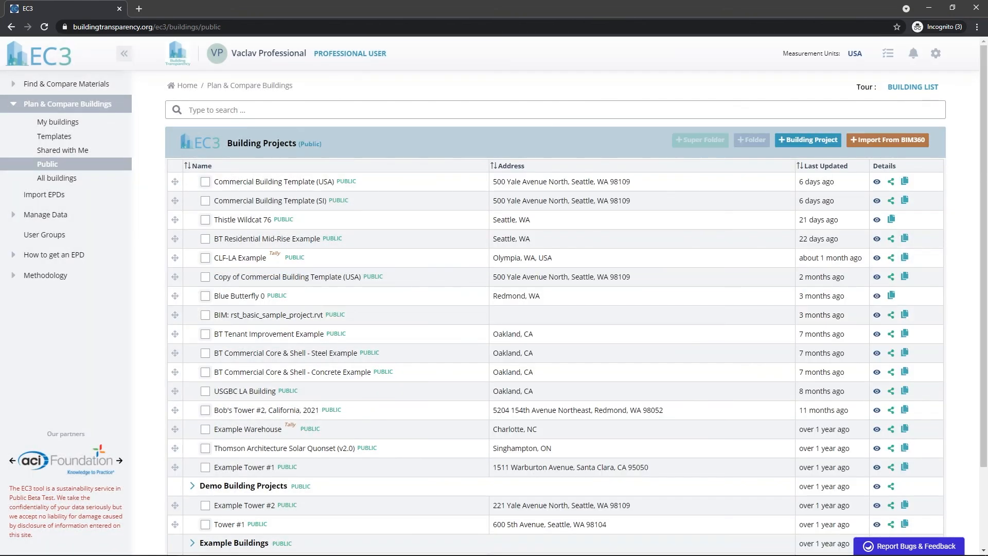